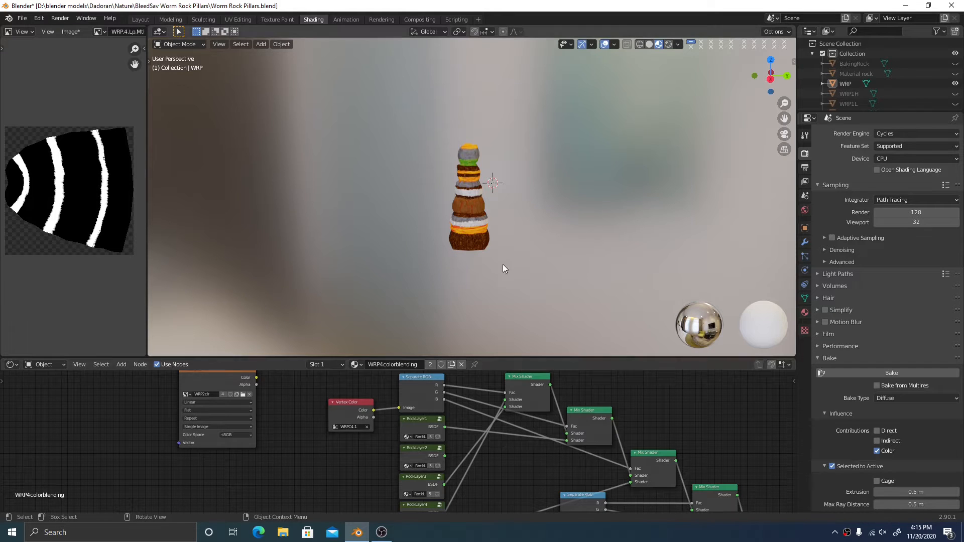
Select the striped WRP rock pillar and look through the available materials without changing the assigned one
{"action": "left_click", "coordinate": [460, 206]}
{"action": "left_click", "coordinate": [357, 365]}
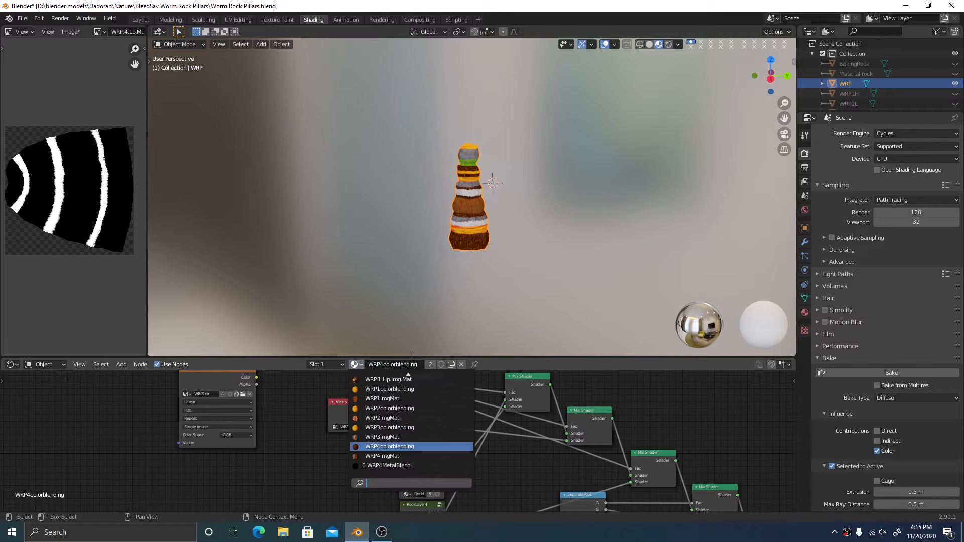
{"action": "scroll", "coordinate": [427, 406], "scroll_direction": "up", "scroll_amount": 6}
{"action": "scroll", "coordinate": [433, 411], "scroll_direction": "down", "scroll_amount": 13}
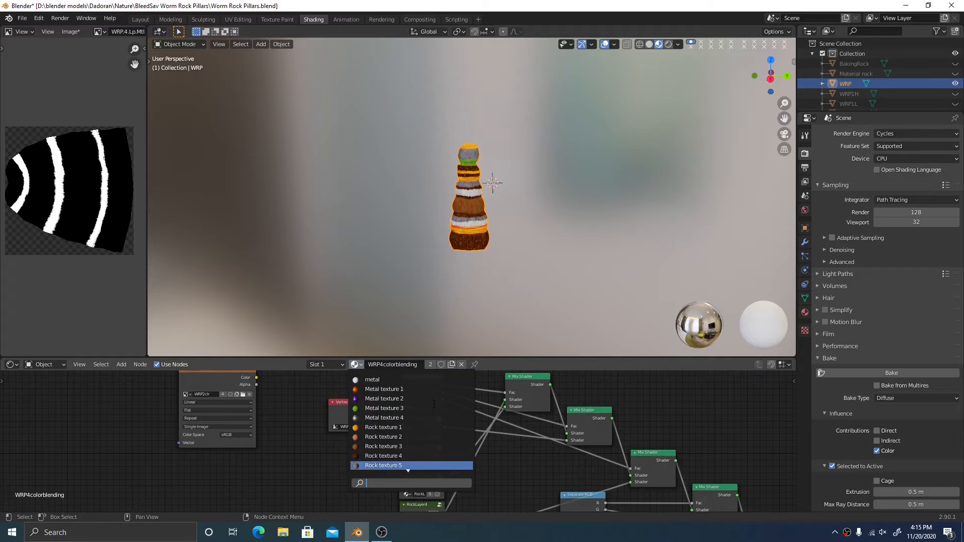
{"action": "scroll", "coordinate": [435, 413], "scroll_direction": "down", "scroll_amount": 3}
{"action": "left_click", "coordinate": [321, 472]}
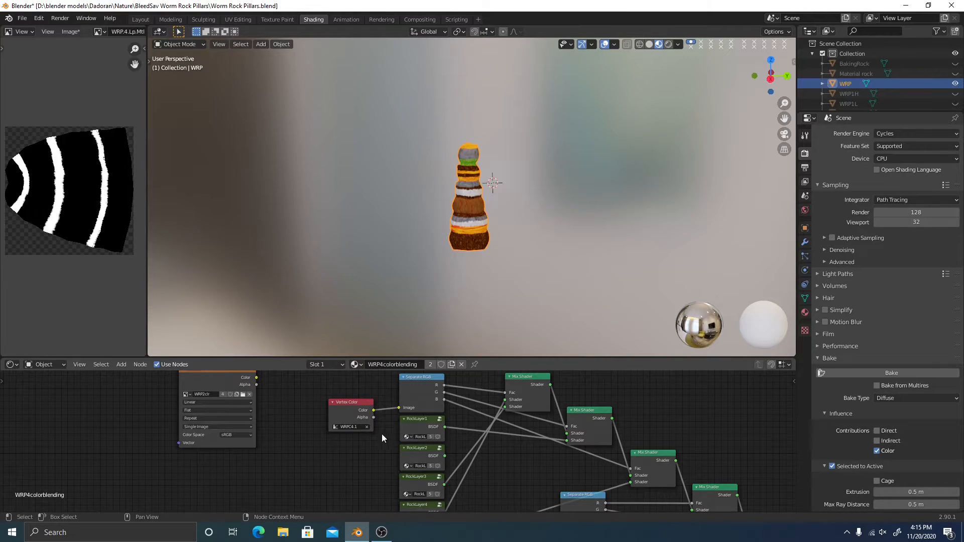
Examine the WRP4colorblending node tree and the pillar's blended colour bands up close
{"action": "scroll", "coordinate": [382, 435], "scroll_direction": "down", "scroll_amount": 3}
{"action": "mouse_move", "coordinate": [364, 475]}
{"action": "middle_mouse_down"}
{"action": "mouse_move", "coordinate": [349, 444]}
{"action": "mouse_move", "coordinate": [342, 459]}
{"action": "mouse_move", "coordinate": [356, 479]}
{"action": "middle_mouse_up"}
{"action": "scroll", "coordinate": [447, 200], "scroll_direction": "up", "scroll_amount": 8}
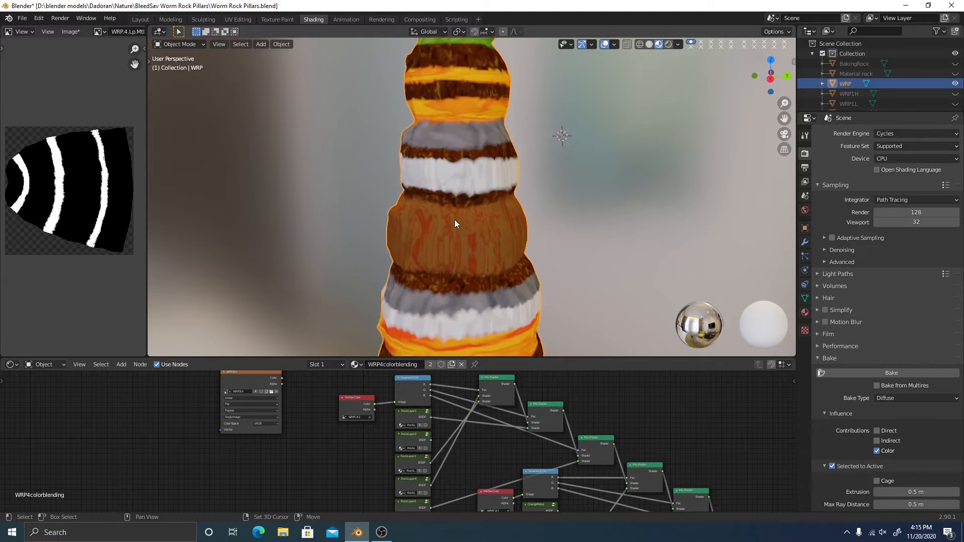
{"action": "middle_click_drag", "start_coordinate": [455, 221], "coordinate": [460, 297], "text": "shift"}
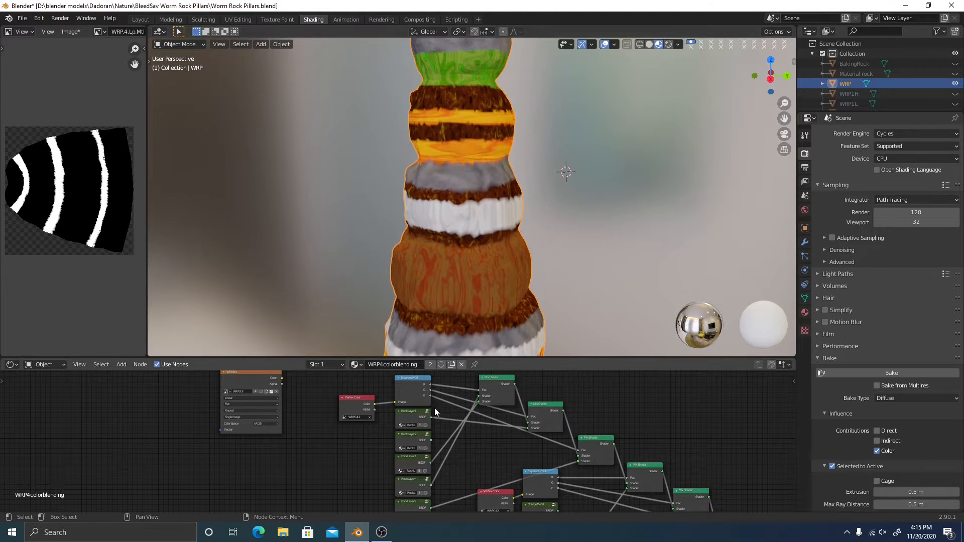
{"action": "middle_click_drag", "start_coordinate": [485, 438], "coordinate": [475, 410]}
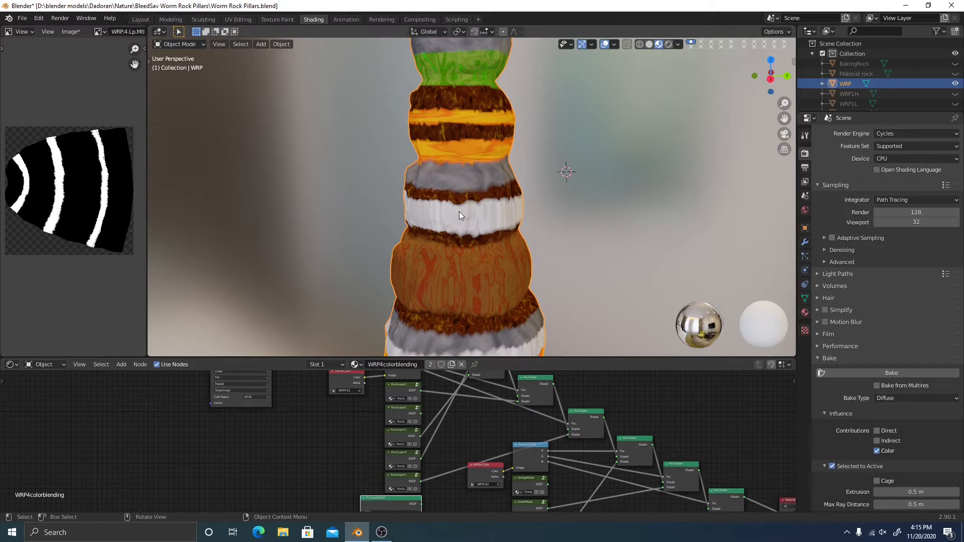
{"action": "scroll", "coordinate": [461, 211], "scroll_direction": "up", "scroll_amount": 4}
{"action": "middle_click_drag", "start_coordinate": [495, 172], "coordinate": [464, 201], "text": "shift"}
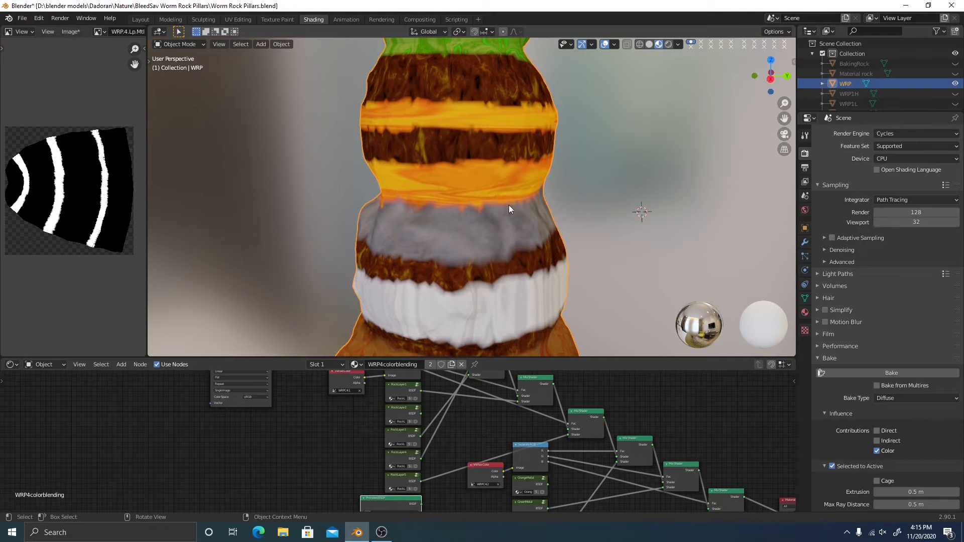
{"action": "scroll", "coordinate": [507, 172], "scroll_direction": "down", "scroll_amount": 2}
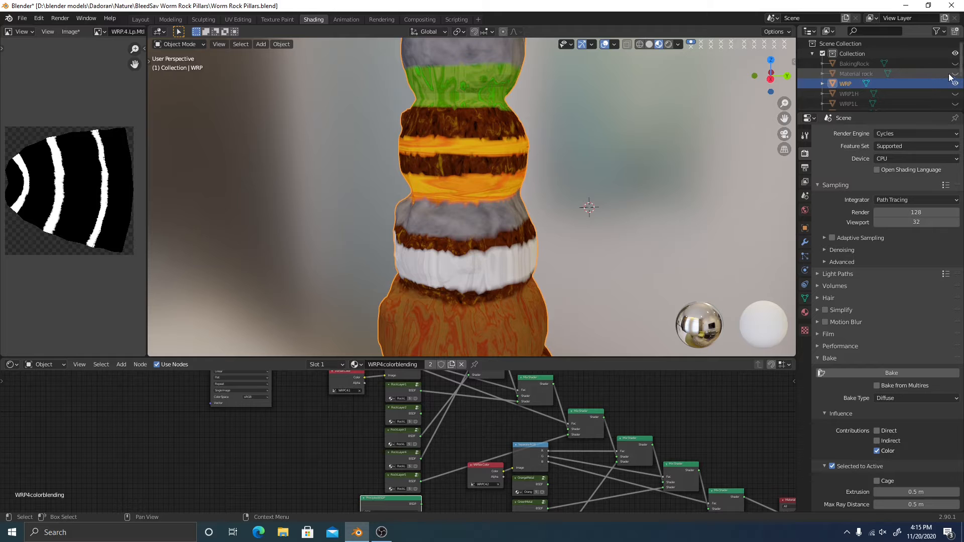
Unhide the Material rock object, frame it in the viewport and inspect its texture bands
{"action": "middle_click_drag", "start_coordinate": [408, 179], "coordinate": [385, 177]}
{"action": "left_click", "coordinate": [305, 207]}
{"action": "key", "text": "KP_Decimal"}
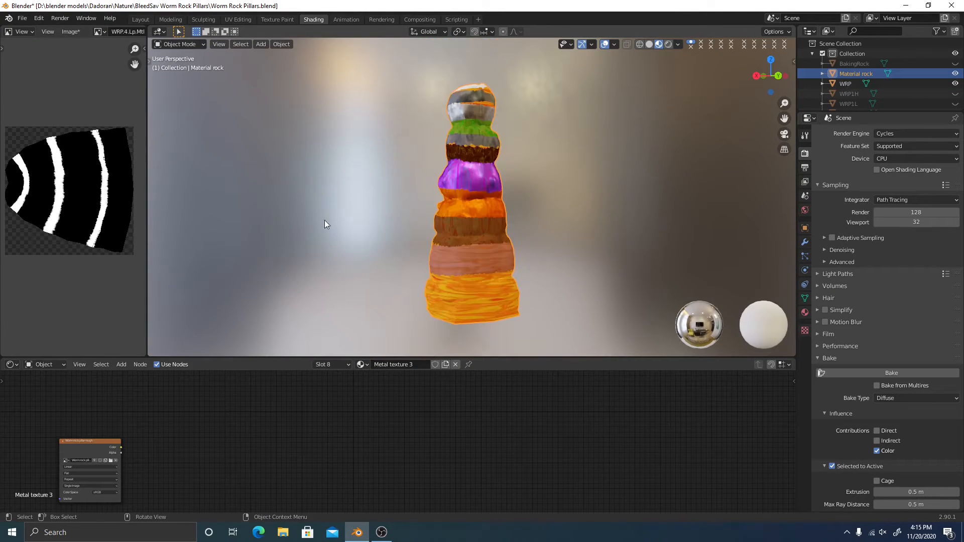
{"action": "middle_click_drag", "start_coordinate": [499, 262], "coordinate": [679, 149]}
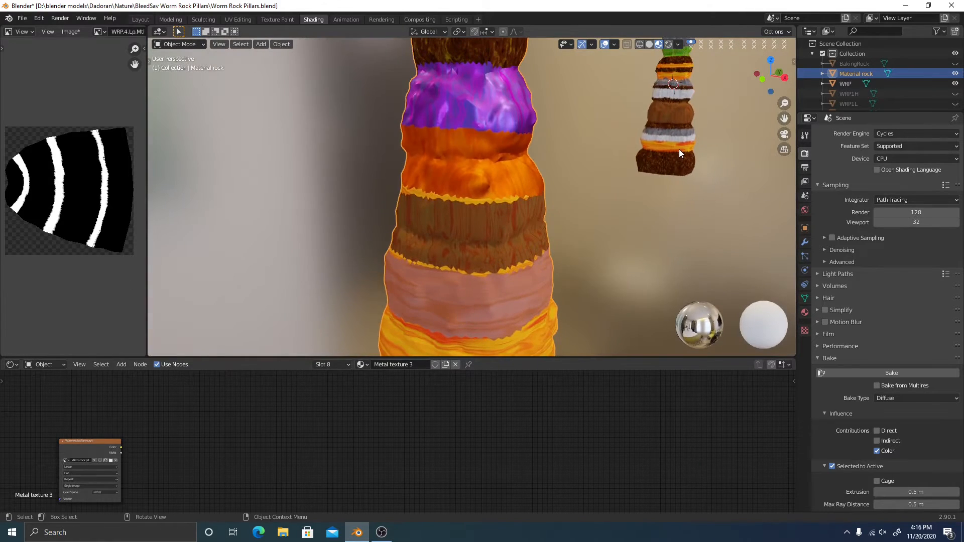
Frame the WRP pillar to compare its band transitions with the Material rock, and hide the Material rock again
{"action": "left_click", "coordinate": [679, 149]}
{"action": "key", "text": "KP_Decimal"}
{"action": "scroll", "coordinate": [456, 236], "scroll_direction": "up", "scroll_amount": 5}
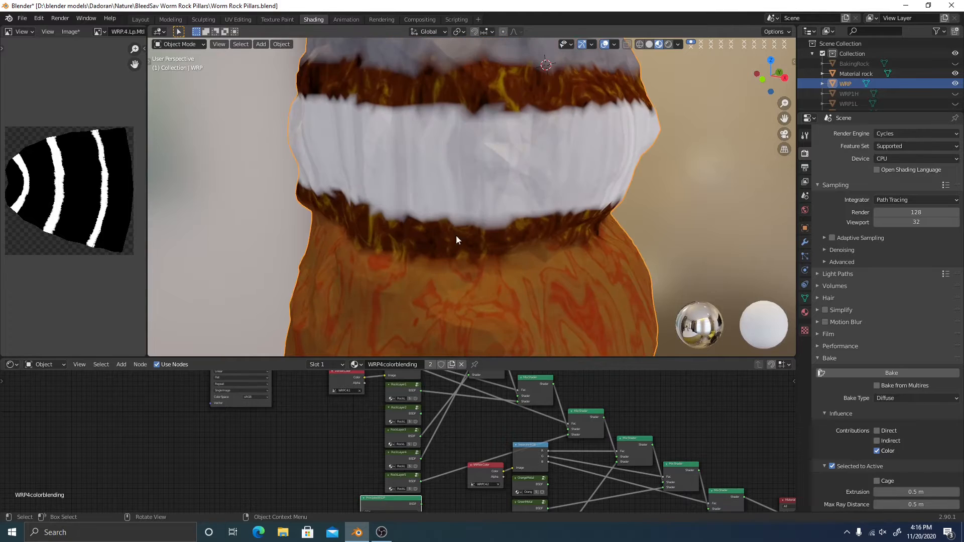
{"action": "middle_click_drag", "start_coordinate": [481, 228], "coordinate": [427, 237]}
{"action": "scroll", "coordinate": [460, 233], "scroll_direction": "down", "scroll_amount": 5}
{"action": "scroll", "coordinate": [423, 237], "scroll_direction": "down", "scroll_amount": 3}
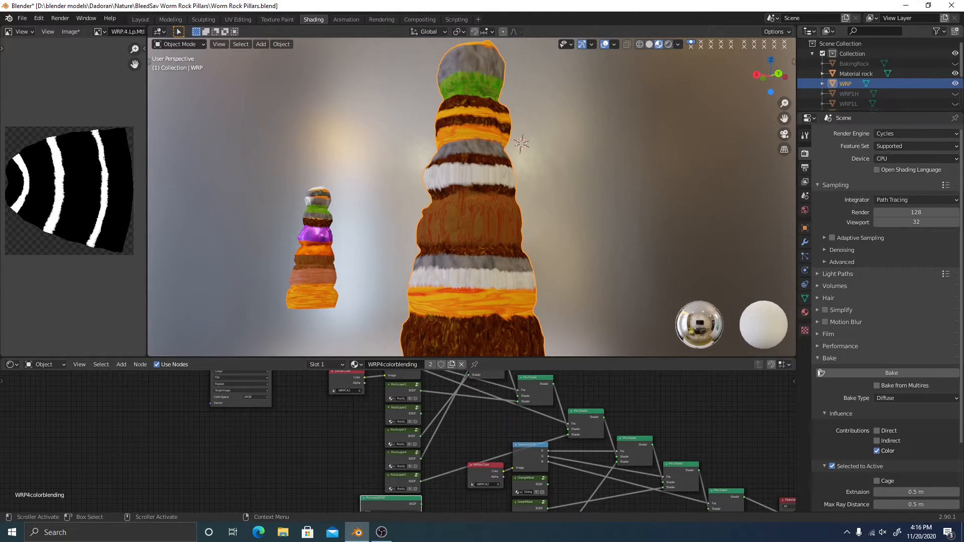
{"action": "left_click", "coordinate": [955, 74]}
Examine the WRP4colorblending nodes, following both Vertex Color inputs through Separate RGB and the Mix Shaders to the Material Output
{"action": "middle_click_drag", "start_coordinate": [511, 467], "coordinate": [411, 411]}
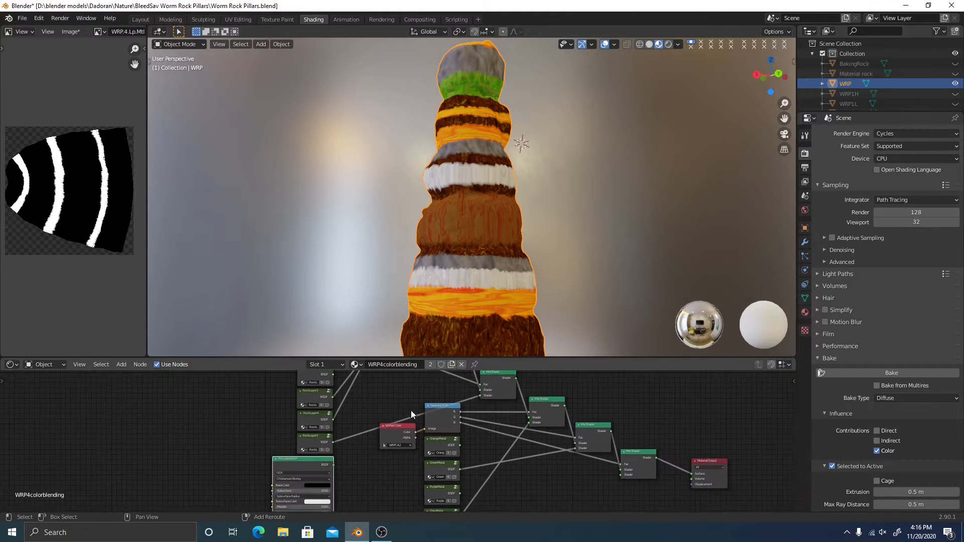
{"action": "middle_click_drag", "start_coordinate": [520, 450], "coordinate": [495, 435]}
{"action": "scroll", "coordinate": [489, 435], "scroll_direction": "up", "scroll_amount": 3}
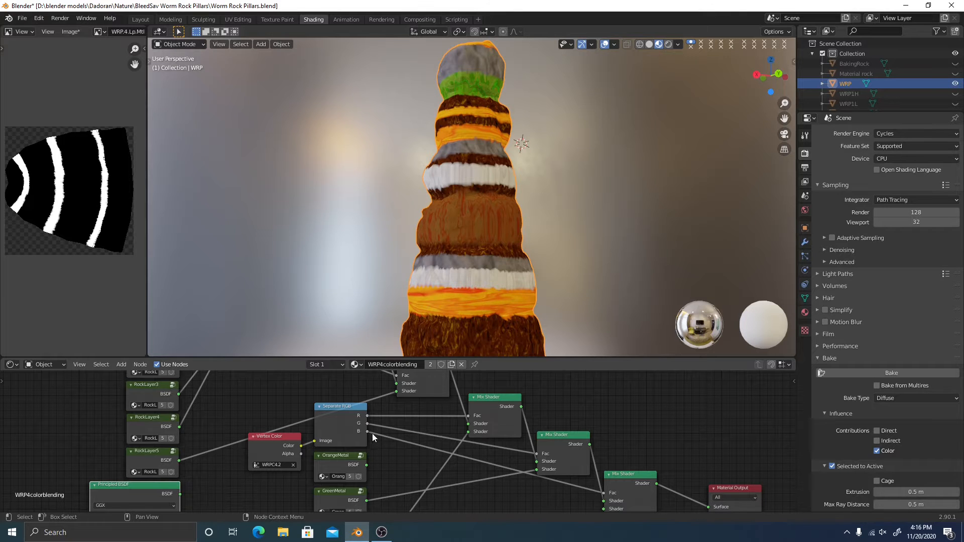
{"action": "middle_click_drag", "start_coordinate": [452, 212], "coordinate": [500, 196]}
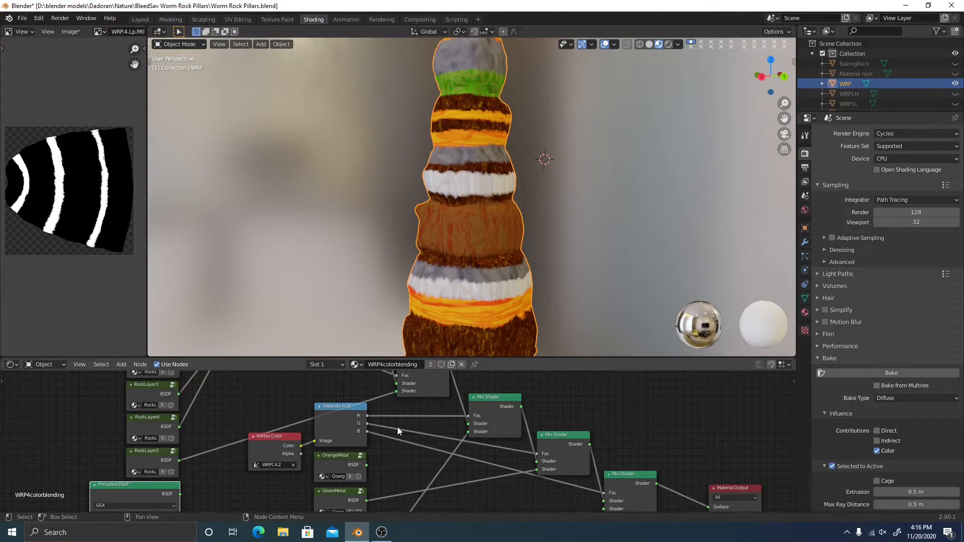
{"action": "scroll", "coordinate": [397, 427], "scroll_direction": "down", "scroll_amount": 4}
{"action": "mouse_move", "coordinate": [397, 427]}
{"action": "middle_mouse_down"}
{"action": "mouse_move", "coordinate": [485, 475]}
{"action": "mouse_move", "coordinate": [418, 451]}
{"action": "middle_mouse_up"}
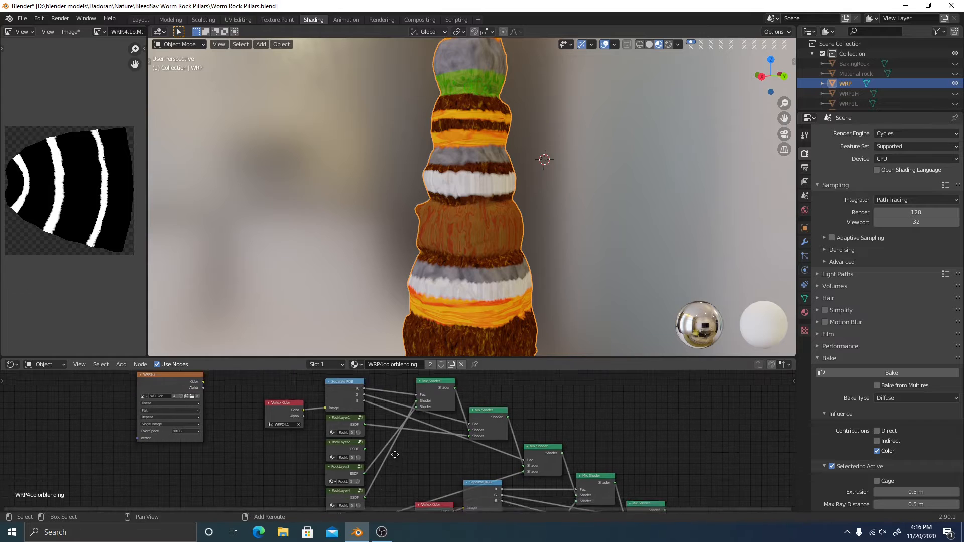
{"action": "middle_click_drag", "start_coordinate": [416, 484], "coordinate": [442, 406]}
{"action": "scroll", "coordinate": [358, 398], "scroll_direction": "up", "scroll_amount": 5}
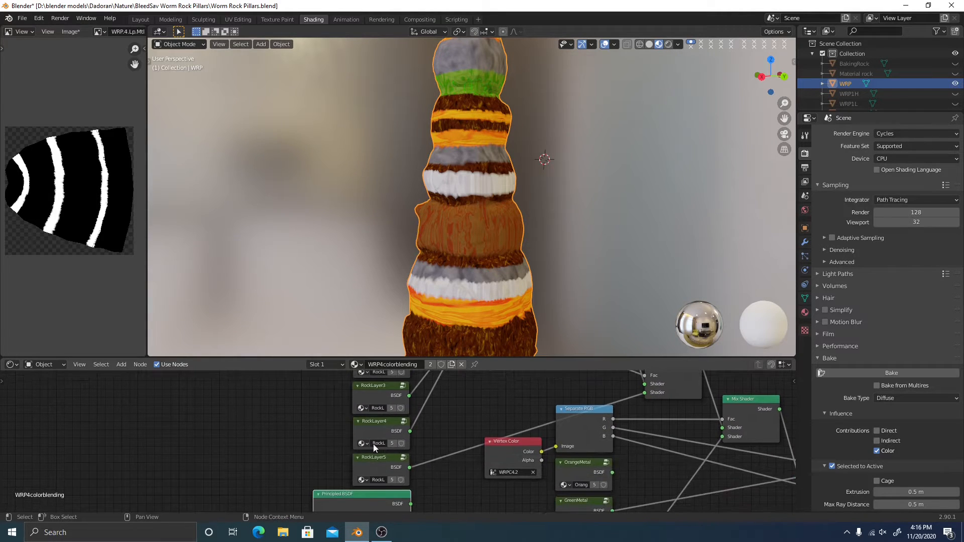
{"action": "mouse_move", "coordinate": [458, 467]}
{"action": "middle_mouse_down"}
{"action": "mouse_move", "coordinate": [447, 450]}
{"action": "mouse_move", "coordinate": [385, 414]}
{"action": "middle_mouse_up"}
{"action": "mouse_move", "coordinate": [522, 442]}
{"action": "middle_mouse_down"}
{"action": "mouse_move", "coordinate": [466, 411]}
{"action": "mouse_move", "coordinate": [408, 426]}
{"action": "mouse_move", "coordinate": [446, 440]}
{"action": "mouse_move", "coordinate": [430, 442]}
{"action": "middle_mouse_up"}
Open the OrangeMetal node group and inspect its texture nodes alongside the pillar's bands
{"action": "left_click", "coordinate": [449, 390]}
{"action": "key", "text": "Tab"}
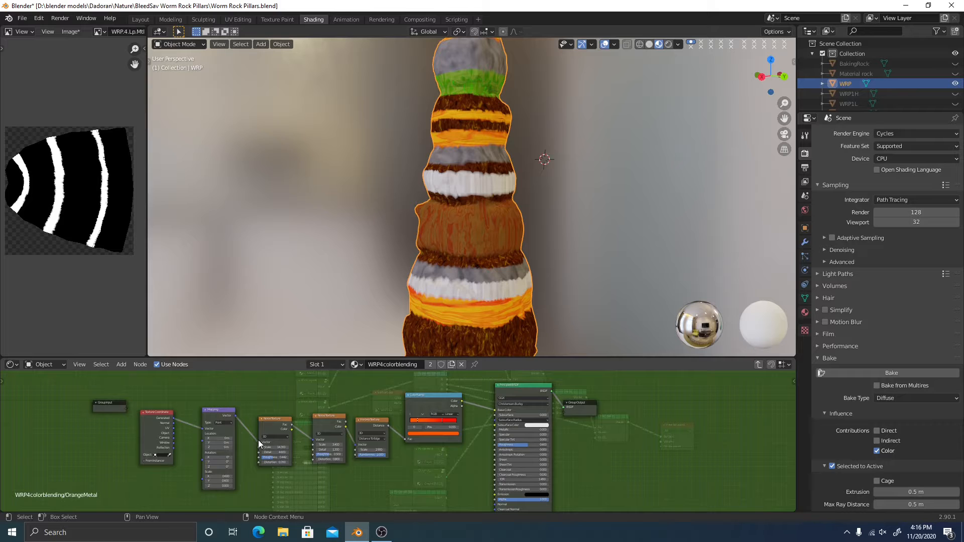
{"action": "scroll", "coordinate": [487, 252], "scroll_direction": "up", "scroll_amount": 2}
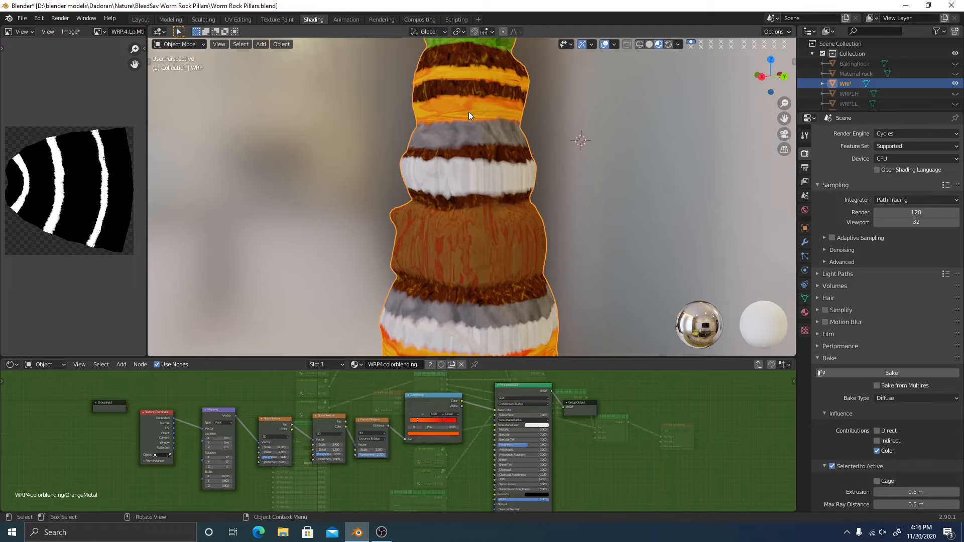
{"action": "scroll", "coordinate": [436, 136], "scroll_direction": "up", "scroll_amount": 2}
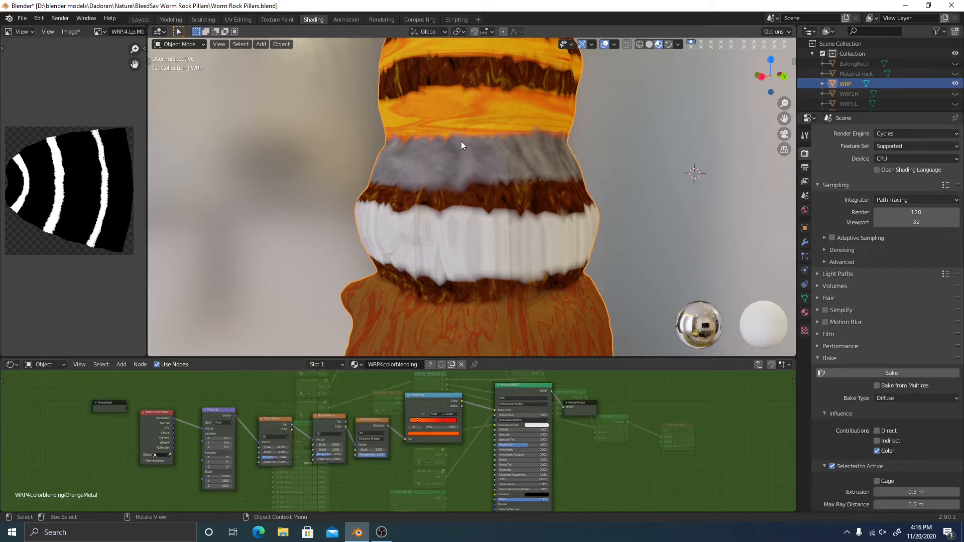
{"action": "middle_click_drag", "start_coordinate": [496, 168], "coordinate": [493, 109], "text": "shift"}
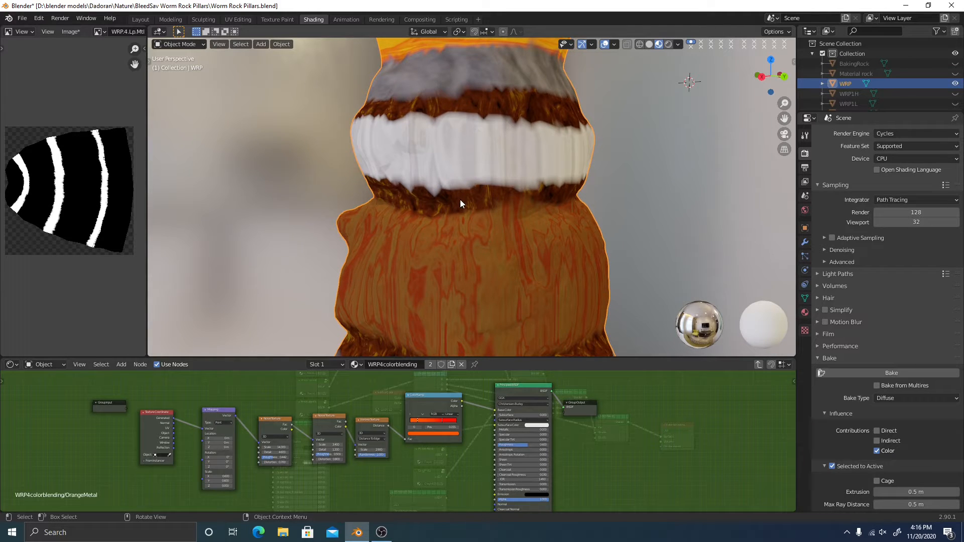
{"action": "middle_click_drag", "start_coordinate": [476, 280], "coordinate": [459, 213], "text": "shift"}
{"action": "scroll", "coordinate": [448, 417], "scroll_direction": "up", "scroll_amount": 3}
{"action": "middle_click_drag", "start_coordinate": [369, 444], "coordinate": [509, 450], "text": "shift"}
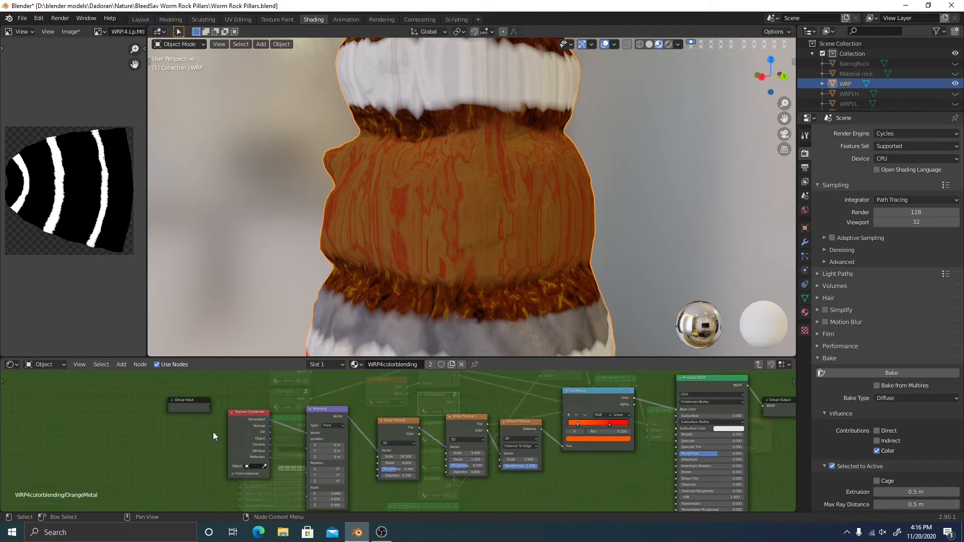
{"action": "middle_click_drag", "start_coordinate": [437, 221], "coordinate": [543, 268]}
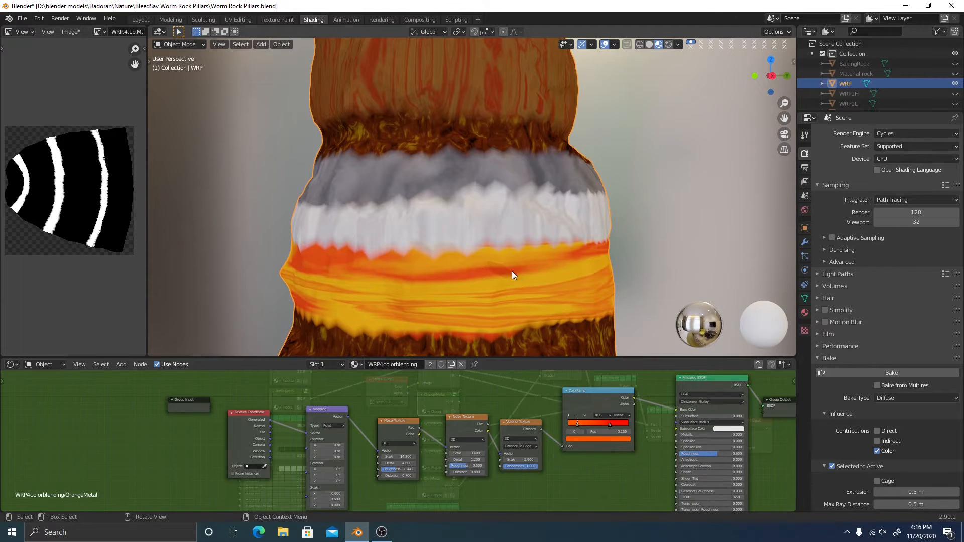
{"action": "scroll", "coordinate": [507, 419], "scroll_direction": "down", "scroll_amount": 1}
Leave the OrangeMetal node group and return to the main WRP4colorblending node tree
{"action": "key", "text": "Tab"}
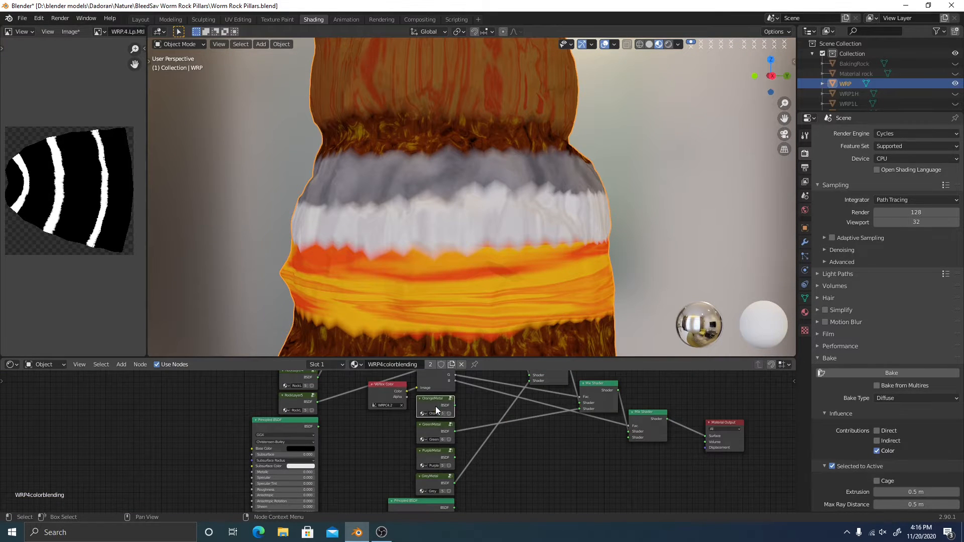
{"action": "key", "text": "Tab"}
{"action": "key", "text": "Tab"}
{"action": "left_click", "coordinate": [521, 442]}
{"action": "middle_click_drag", "start_coordinate": [521, 442], "coordinate": [519, 494]}
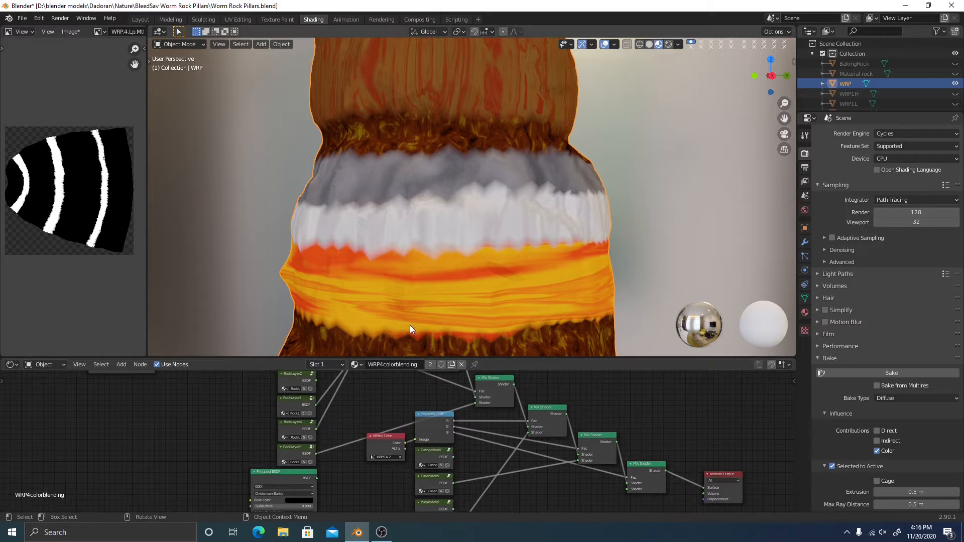
Check the list of available materials and inspect the WRPC4.1 Vertex Color node with its Separate RGB connection
{"action": "left_click", "coordinate": [355, 365]}
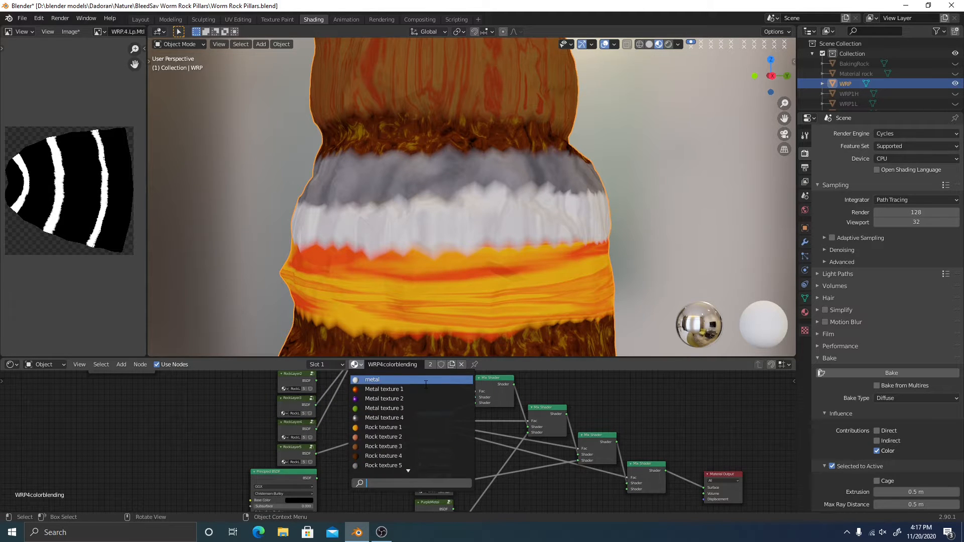
{"action": "left_click", "coordinate": [564, 493]}
{"action": "middle_click_drag", "start_coordinate": [505, 427], "coordinate": [564, 495]}
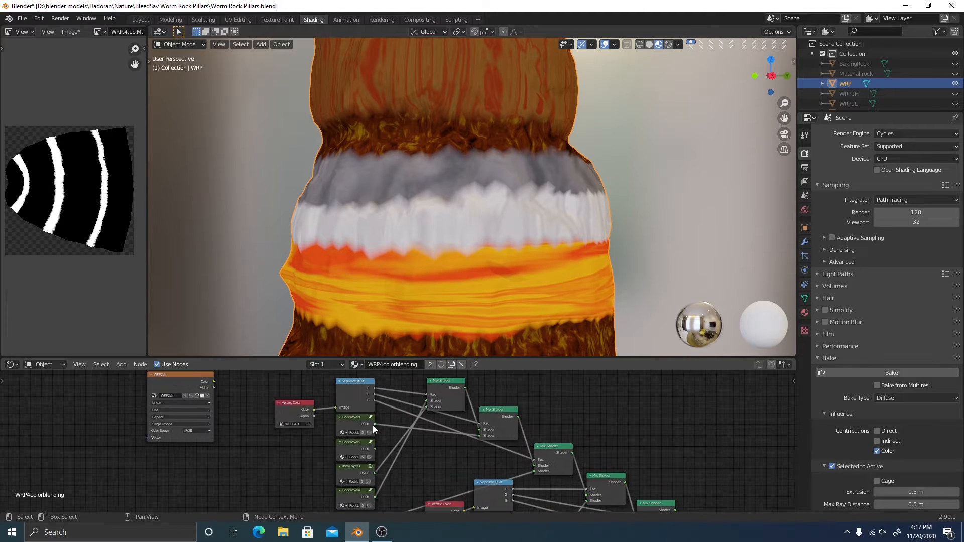
{"action": "mouse_move", "coordinate": [411, 444]}
{"action": "middle_mouse_down", "text": "shift"}
{"action": "mouse_move", "coordinate": [399, 416]}
{"action": "mouse_move", "coordinate": [403, 434]}
{"action": "middle_mouse_up", "text": "shift"}
{"action": "scroll", "coordinate": [403, 434], "scroll_direction": "up", "scroll_amount": 4}
{"action": "middle_click_drag", "start_coordinate": [320, 393], "coordinate": [408, 437]}
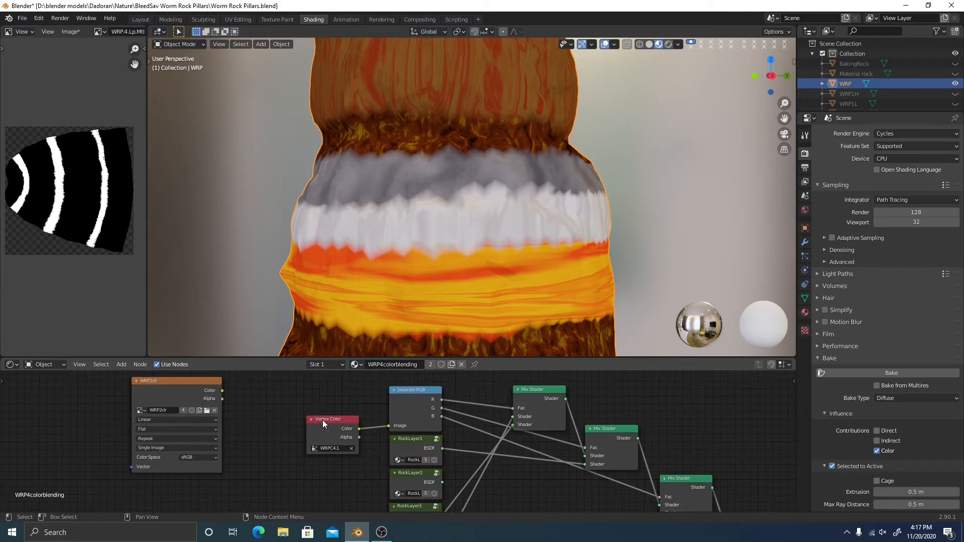
{"action": "left_click", "coordinate": [323, 423]}
{"action": "left_click", "coordinate": [286, 422]}
{"action": "key", "text": "shift+a"}
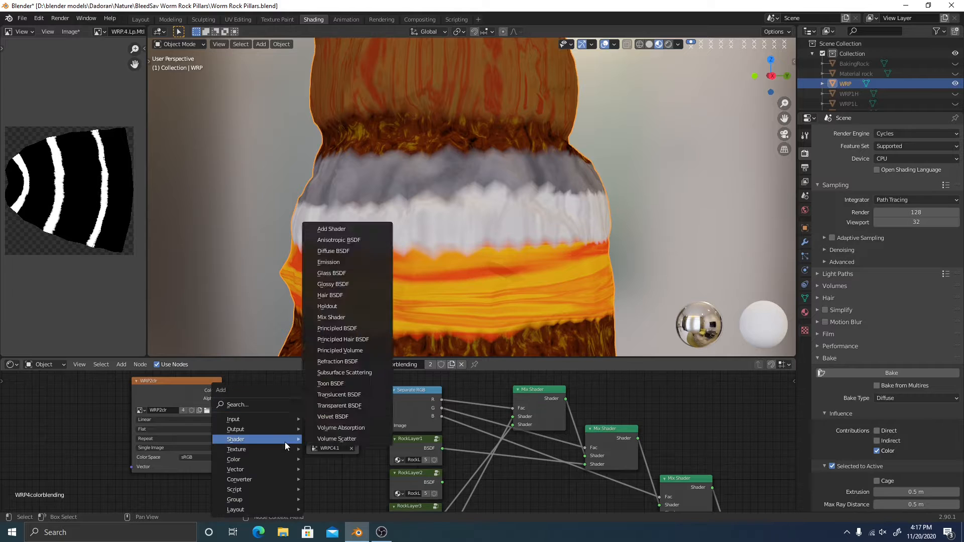
{"action": "left_click", "coordinate": [267, 406]}
{"action": "left_click", "coordinate": [250, 402]}
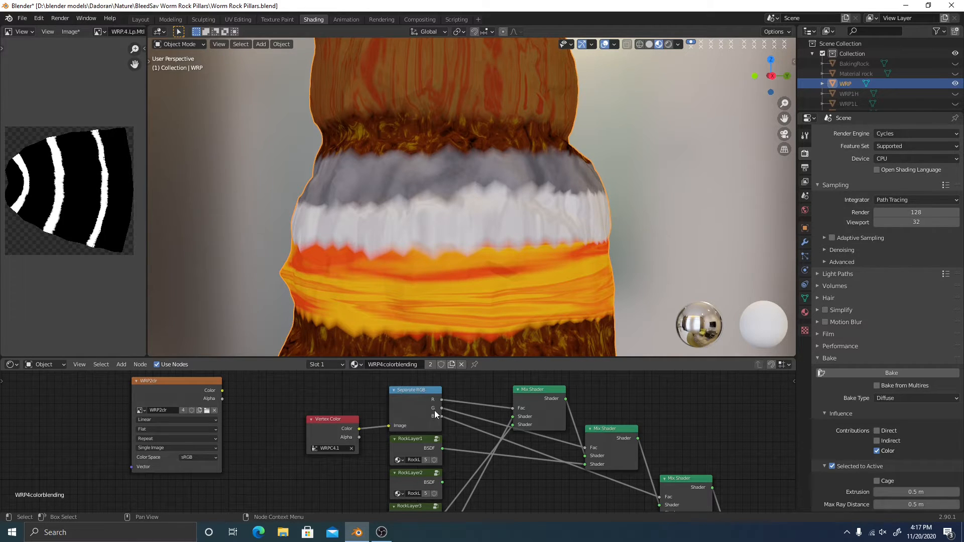
Examine how the Separate RGB channels and RockLayer groups feed the chained Mix Shaders, and view the whole pillar
{"action": "middle_click_drag", "start_coordinate": [466, 426], "coordinate": [299, 402]}
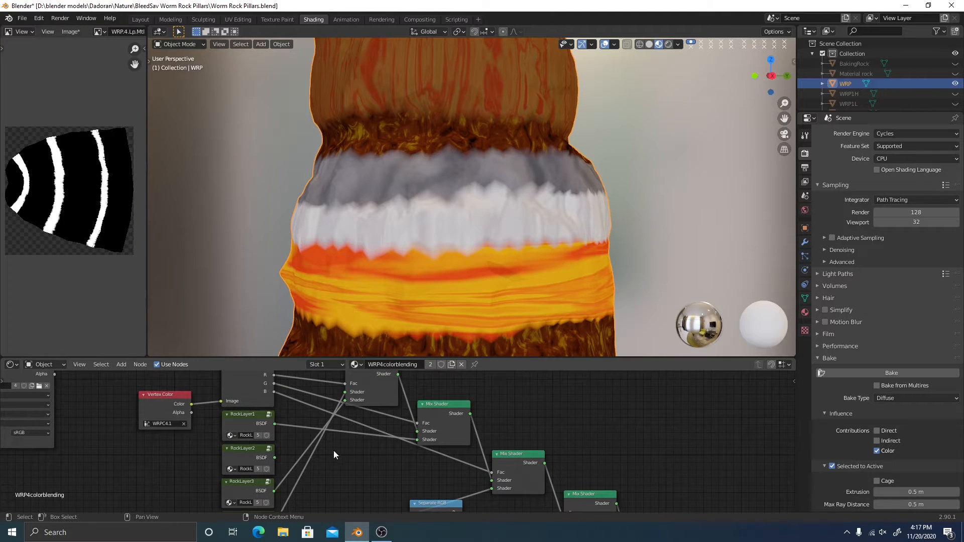
{"action": "middle_click_drag", "start_coordinate": [333, 454], "coordinate": [301, 467]}
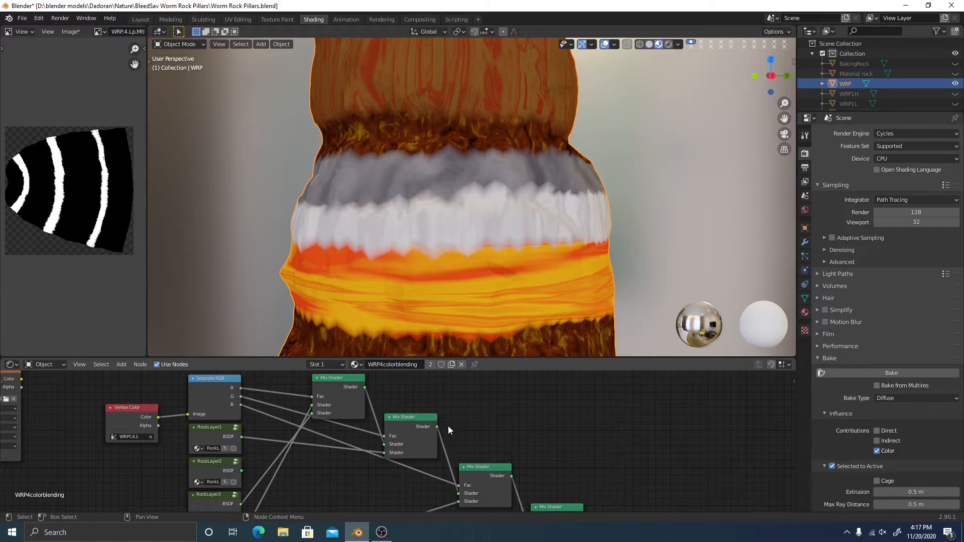
{"action": "scroll", "coordinate": [366, 449], "scroll_direction": "down", "scroll_amount": 1}
{"action": "middle_click_drag", "start_coordinate": [345, 454], "coordinate": [467, 452]}
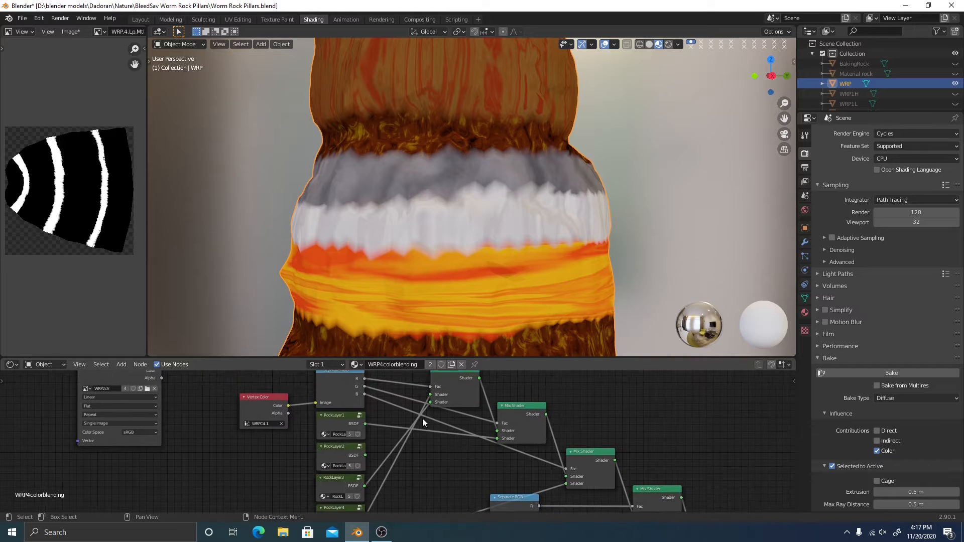
{"action": "middle_click_drag", "start_coordinate": [422, 419], "coordinate": [423, 429]}
{"action": "middle_click_drag", "start_coordinate": [351, 396], "coordinate": [306, 406]}
{"action": "left_click", "coordinate": [412, 389]}
{"action": "left_click", "coordinate": [331, 418]}
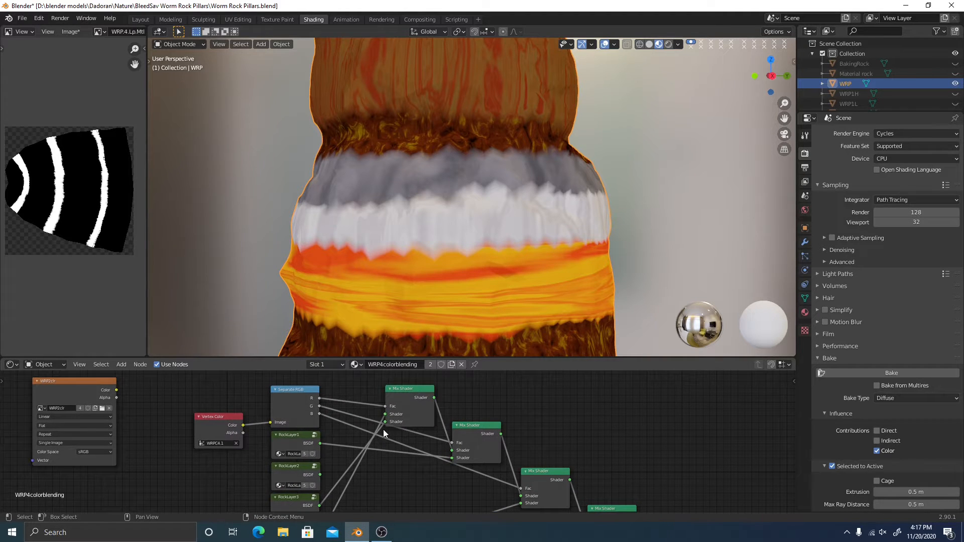
{"action": "scroll", "coordinate": [384, 429], "scroll_direction": "down", "scroll_amount": 1}
{"action": "scroll", "coordinate": [487, 210], "scroll_direction": "down", "scroll_amount": 5}
{"action": "middle_click_drag", "start_coordinate": [511, 186], "coordinate": [504, 231], "text": "shift"}
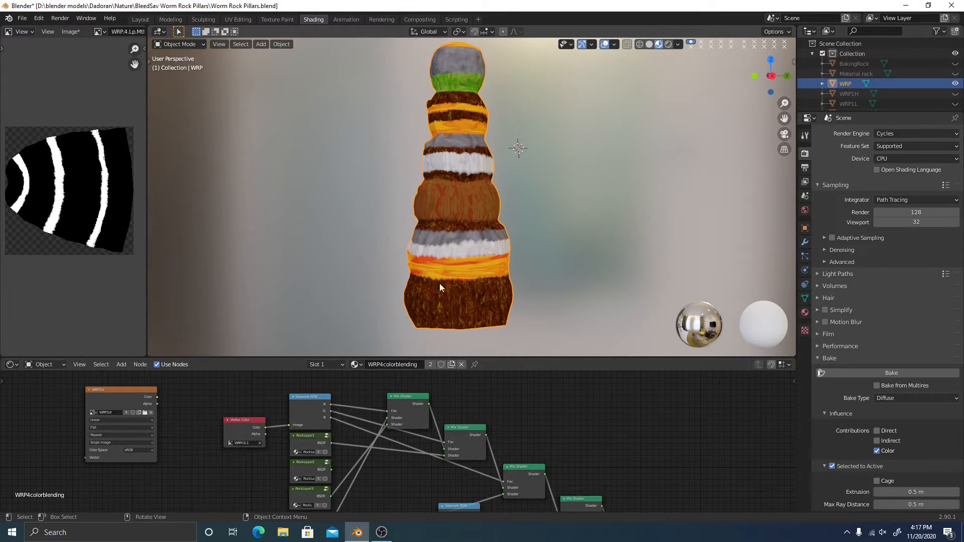
Make a single-user copy of the WRP4colorblending material and rename it WRP5colorblending
{"action": "left_click", "coordinate": [430, 364]}
{"action": "middle_click_drag", "start_coordinate": [420, 445], "coordinate": [403, 423]}
{"action": "left_click", "coordinate": [419, 365]}
{"action": "left_click", "coordinate": [429, 367]}
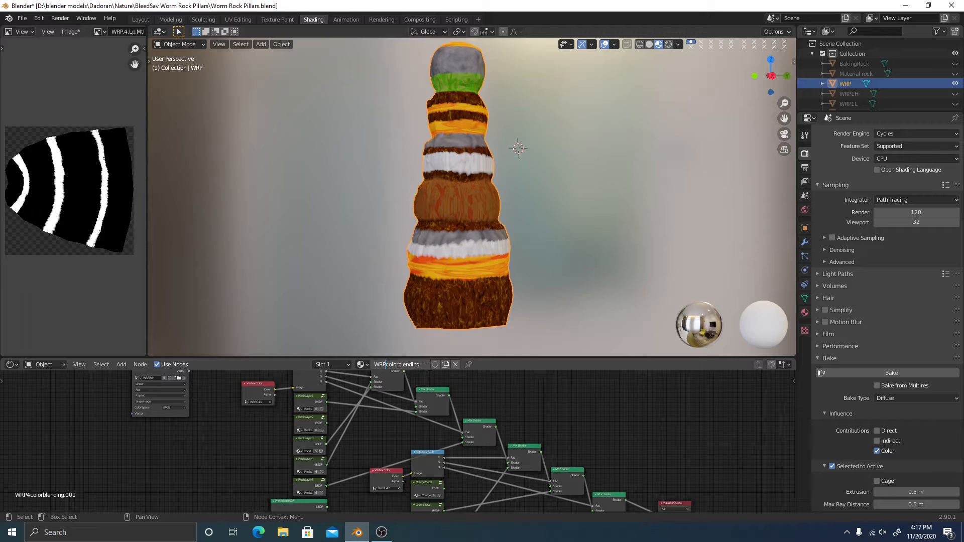
{"action": "left_click", "coordinate": [381, 436]}
Cut the links from the RockLayer and metal node groups to the Mix Shaders, keeping the Separate RGB factor links
{"action": "middle_click_drag", "start_coordinate": [377, 443], "coordinate": [401, 458], "text": "shift"}
{"action": "scroll", "coordinate": [392, 433], "scroll_direction": "up", "scroll_amount": 3}
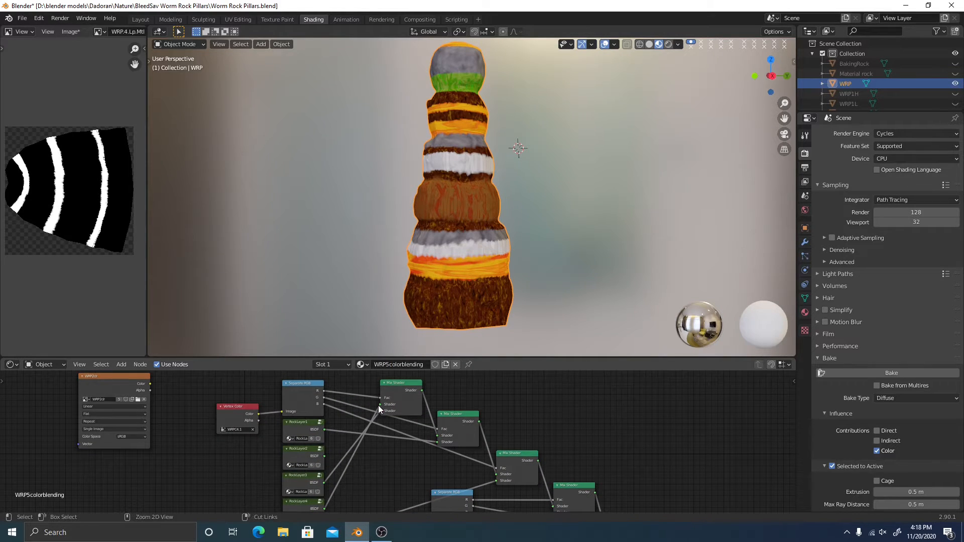
{"action": "left_click_drag", "start_coordinate": [378, 405], "coordinate": [380, 420], "text": "ctrl"}
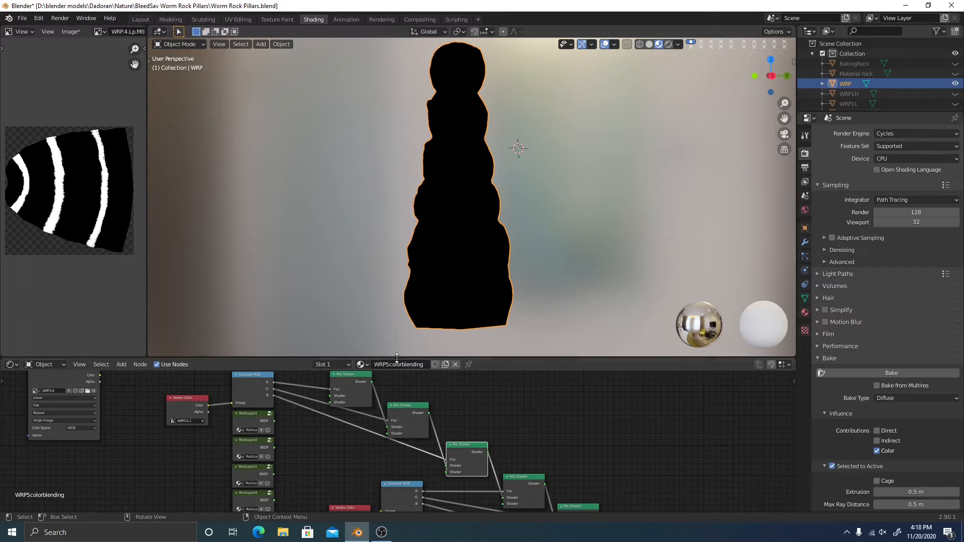
{"action": "middle_click_drag", "start_coordinate": [327, 469], "coordinate": [288, 387]}
{"action": "scroll", "coordinate": [315, 428], "scroll_direction": "down", "scroll_amount": 3}
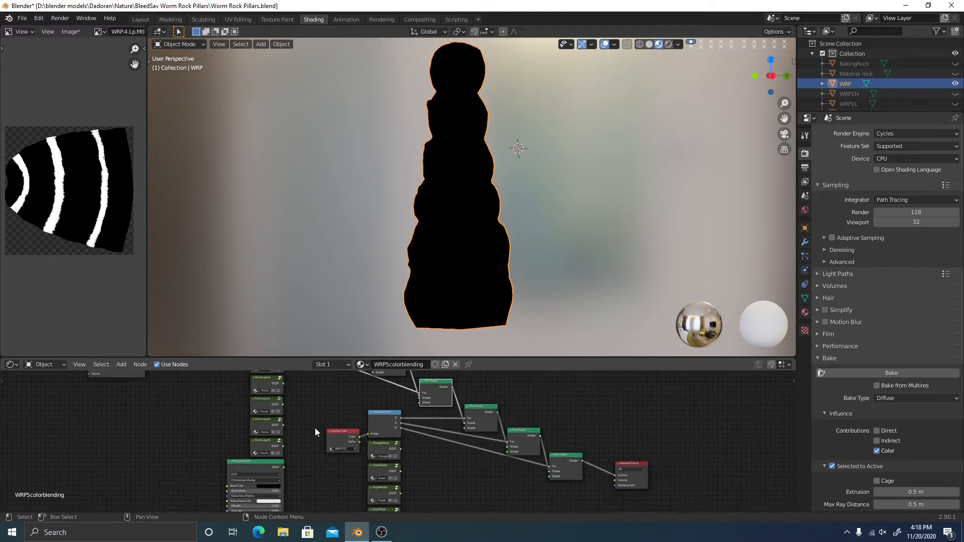
{"action": "middle_click_drag", "start_coordinate": [315, 428], "coordinate": [337, 499]}
{"action": "middle_click_drag", "start_coordinate": [248, 468], "coordinate": [251, 481]}
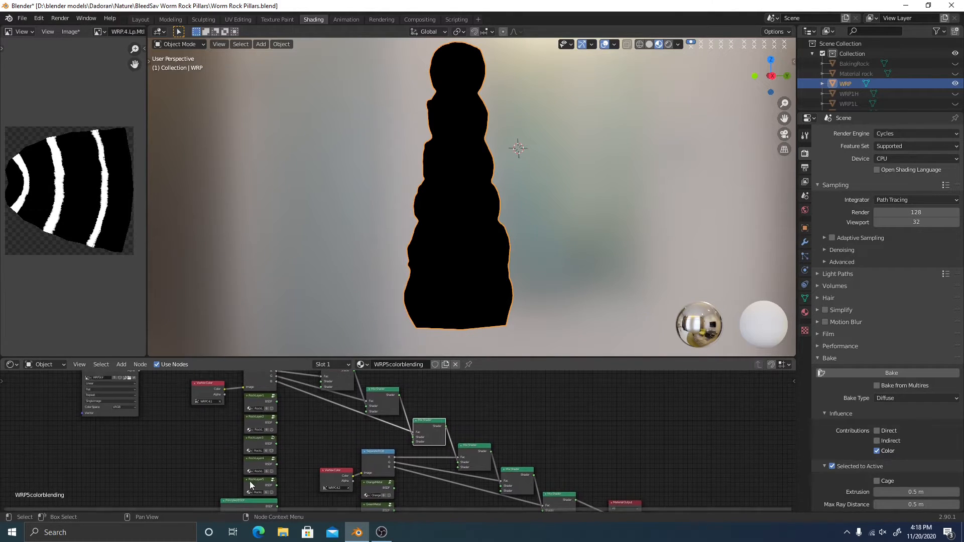
{"action": "middle_click_drag", "start_coordinate": [491, 482], "coordinate": [387, 447]}
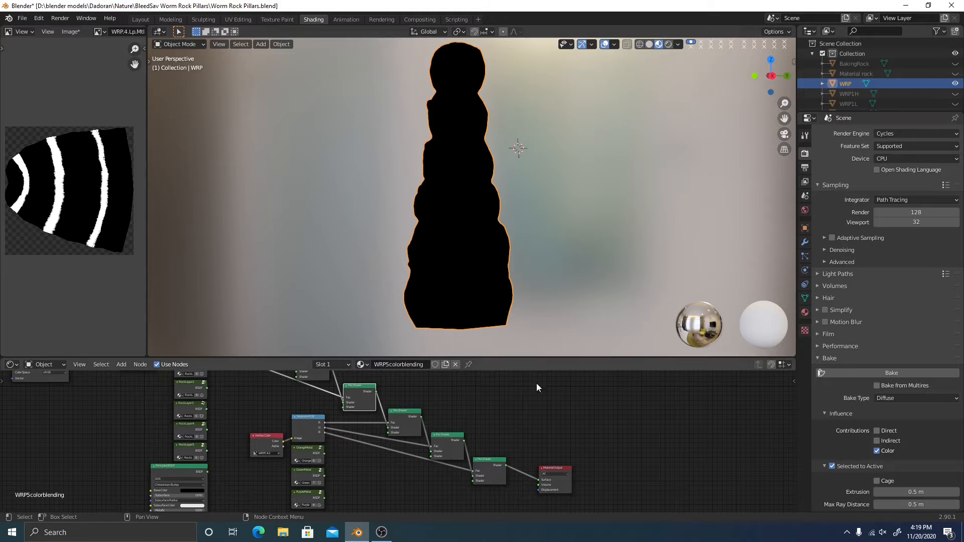
Check which vertex colour layers the first Vertex Color node offers, leaving WRPC4.1 assigned
{"action": "middle_click_drag", "start_coordinate": [290, 397], "coordinate": [461, 453]}
{"action": "scroll", "coordinate": [402, 451], "scroll_direction": "up", "scroll_amount": 2}
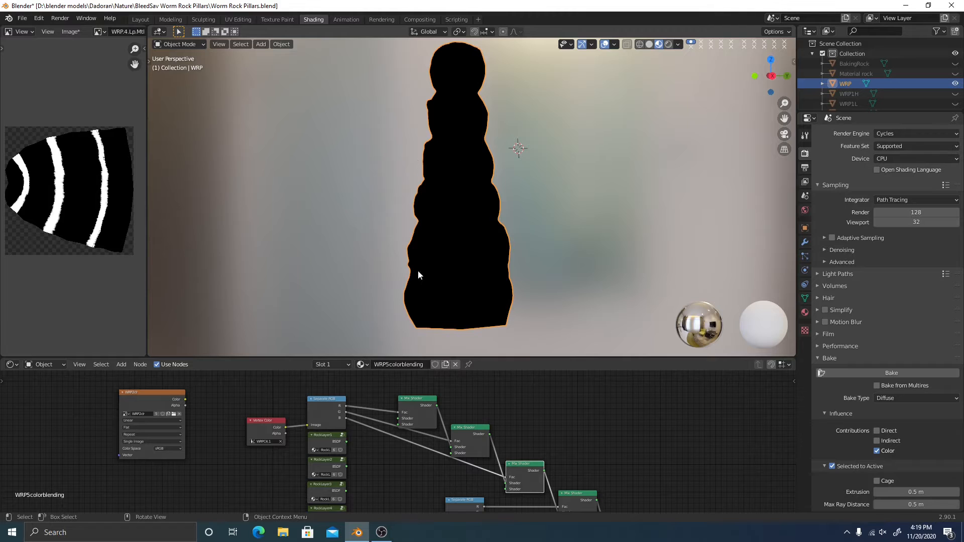
{"action": "middle_click_drag", "start_coordinate": [404, 436], "coordinate": [405, 481]}
{"action": "scroll", "coordinate": [403, 430], "scroll_direction": "up", "scroll_amount": 3}
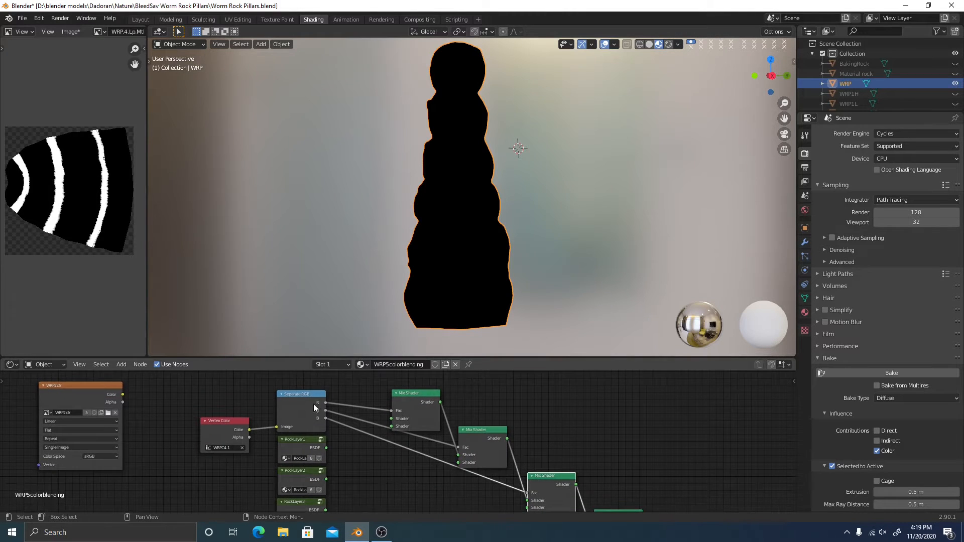
{"action": "left_click", "coordinate": [227, 448]}
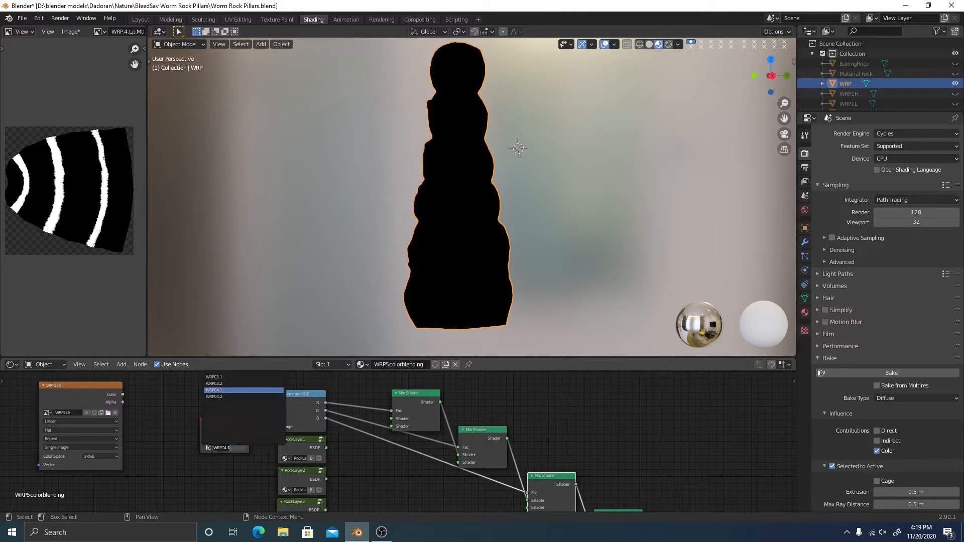
{"action": "key", "text": "Return"}
Switch the WRP pillar to Vertex Paint mode and display it with solid shading
{"action": "left_click", "coordinate": [180, 44]}
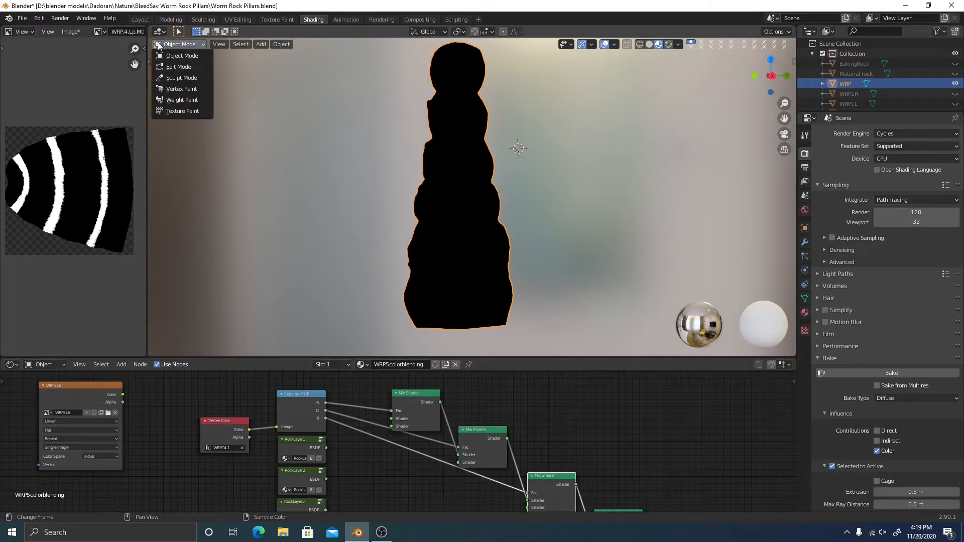
{"action": "left_click", "coordinate": [179, 85]}
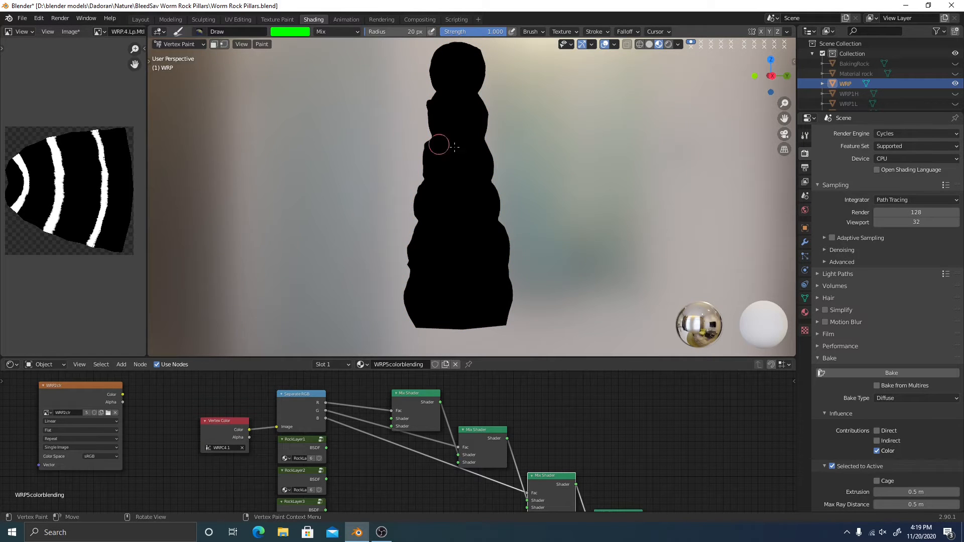
{"action": "left_click", "coordinate": [649, 44]}
{"action": "middle_click_drag", "start_coordinate": [545, 142], "coordinate": [493, 173]}
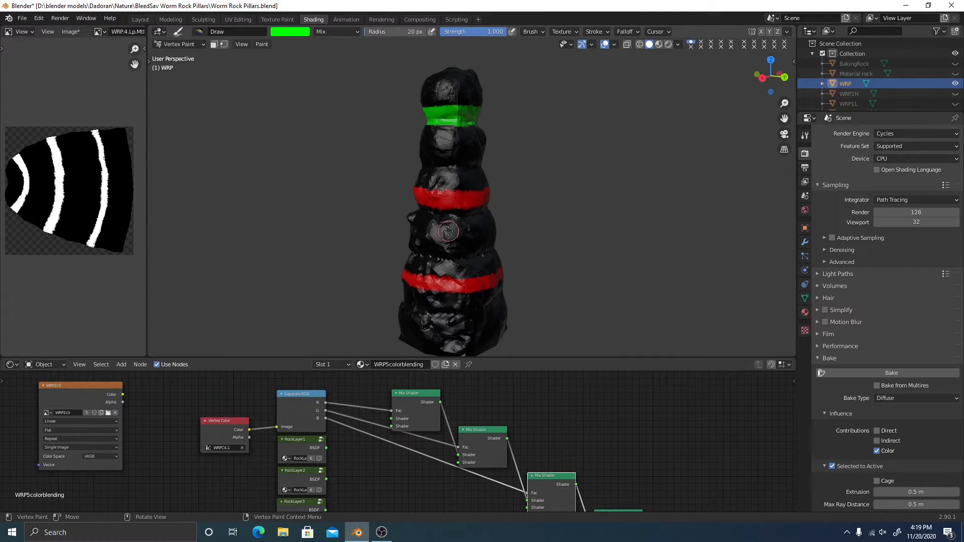
Show the mesh's vertex colour layers and make WRPC4.1 the active one
{"action": "mouse_move", "coordinate": [400, 474]}
{"action": "middle_mouse_down"}
{"action": "mouse_move", "coordinate": [357, 399]}
{"action": "mouse_move", "coordinate": [393, 482]}
{"action": "middle_mouse_up"}
{"action": "left_click", "coordinate": [805, 299]}
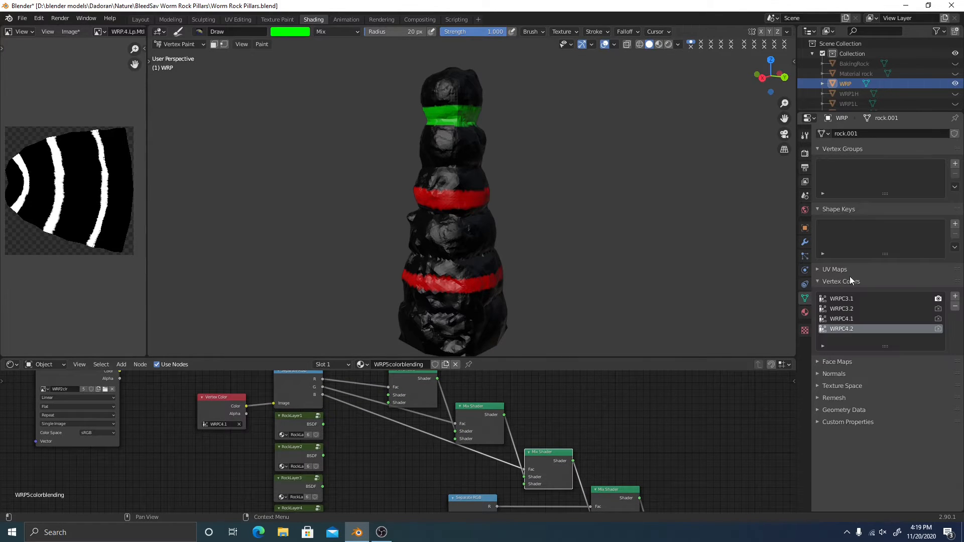
{"action": "left_click", "coordinate": [851, 318]}
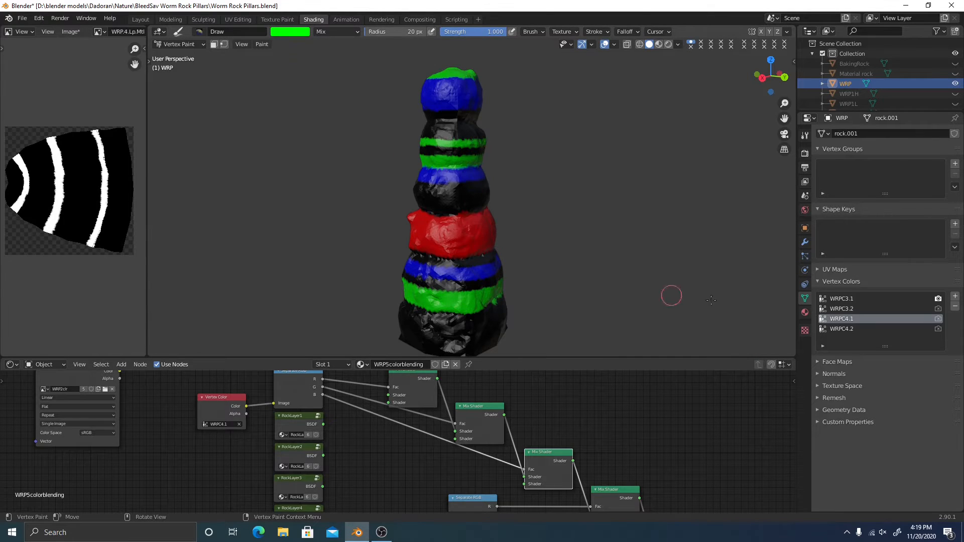
Add two vertex colour layers to the pillar mesh and name them WRPC5.1 and WRPC5.2
{"action": "left_click", "coordinate": [956, 297]}
{"action": "left_click", "coordinate": [955, 297]}
{"action": "double_click", "coordinate": [835, 329]}
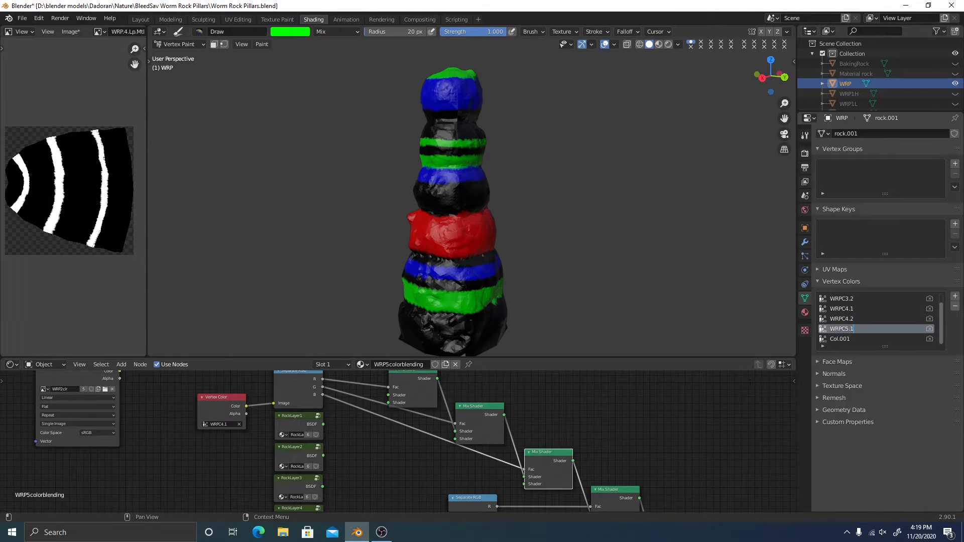
{"action": "double_click", "coordinate": [859, 341]}
{"action": "key", "text": "Return"}
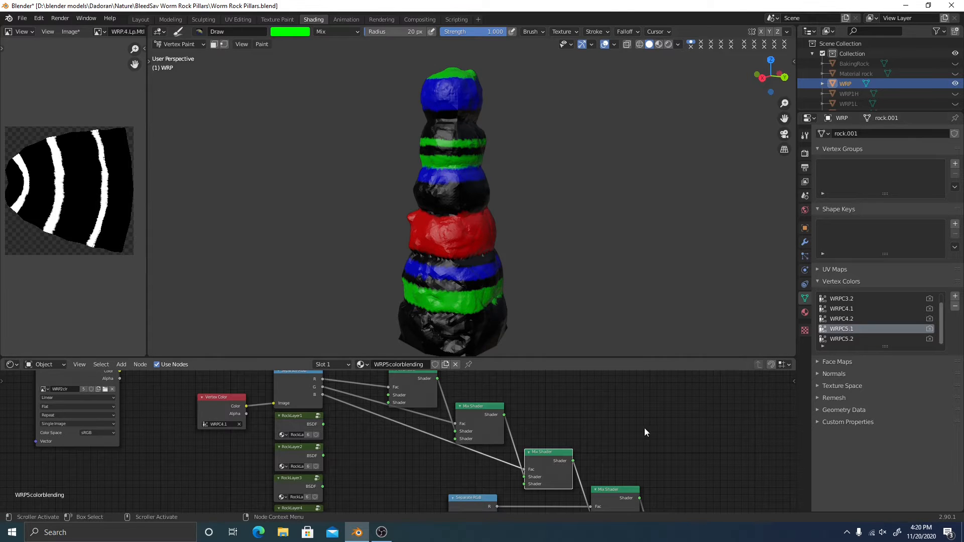
Assign the WRPC5.1 layer to the Vertex Color node that feeds the rock layers' Separate RGB
{"action": "middle_click_drag", "start_coordinate": [597, 440], "coordinate": [615, 393]}
{"action": "scroll", "coordinate": [497, 418], "scroll_direction": "down", "scroll_amount": 1}
{"action": "middle_click_drag", "start_coordinate": [497, 418], "coordinate": [549, 459]}
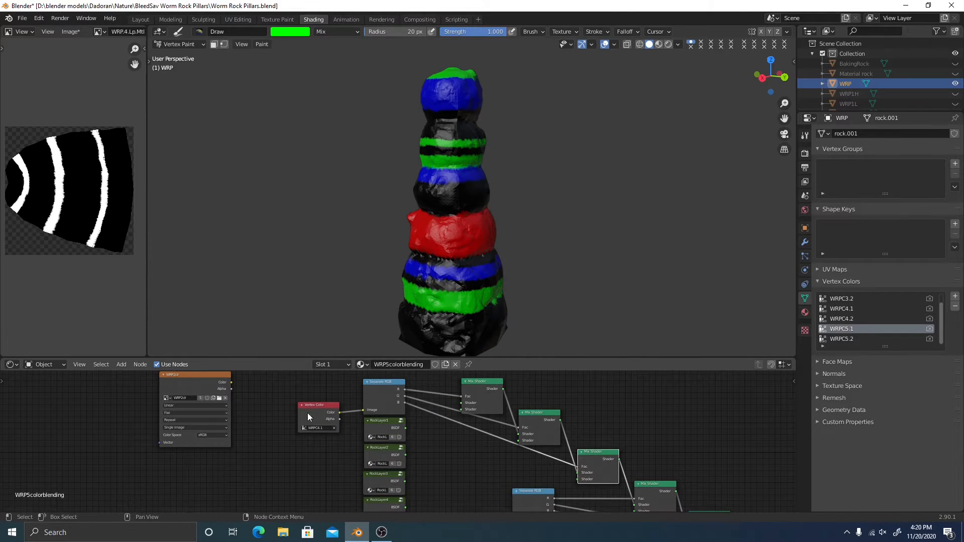
{"action": "middle_click_drag", "start_coordinate": [445, 437], "coordinate": [400, 451], "text": "shift"}
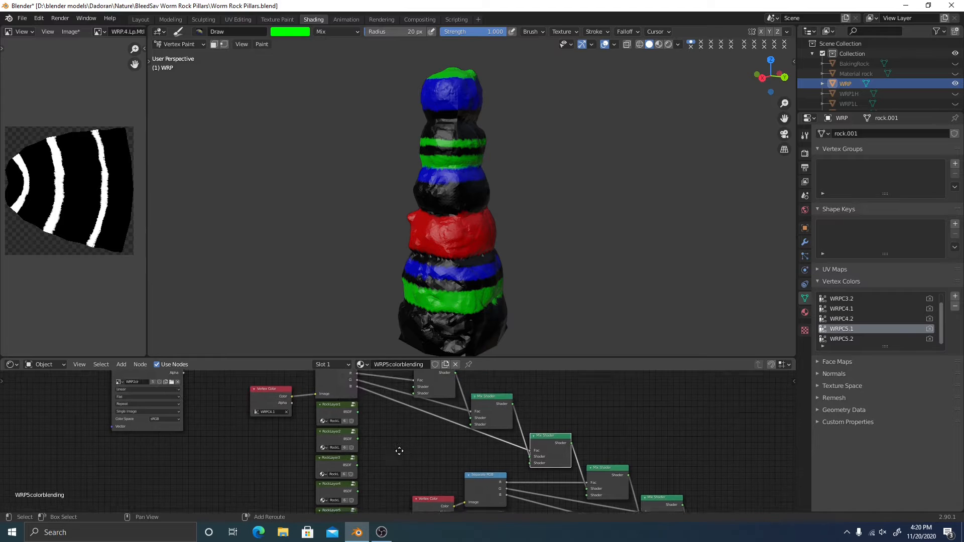
{"action": "scroll", "coordinate": [273, 435], "scroll_direction": "up", "scroll_amount": 3}
{"action": "left_click", "coordinate": [271, 425]}
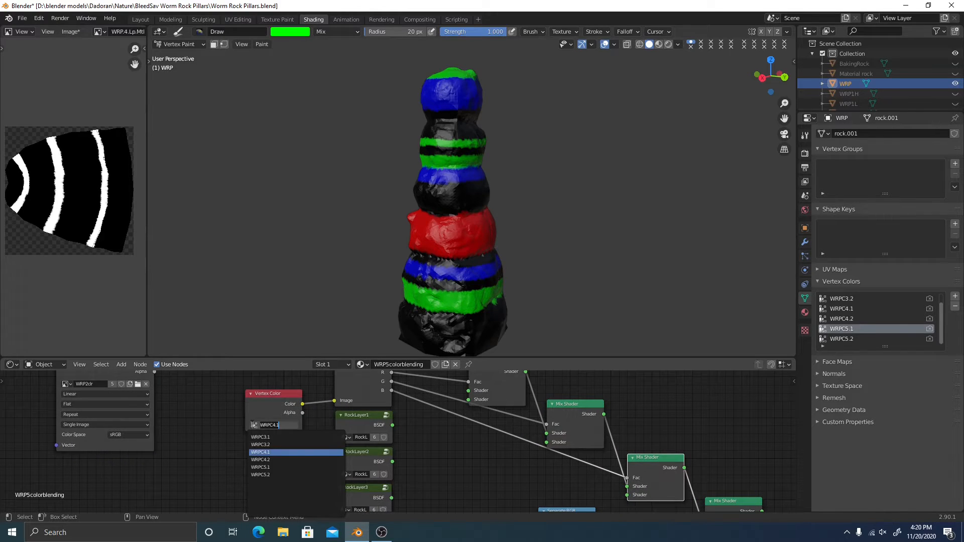
{"action": "left_click", "coordinate": [279, 467]}
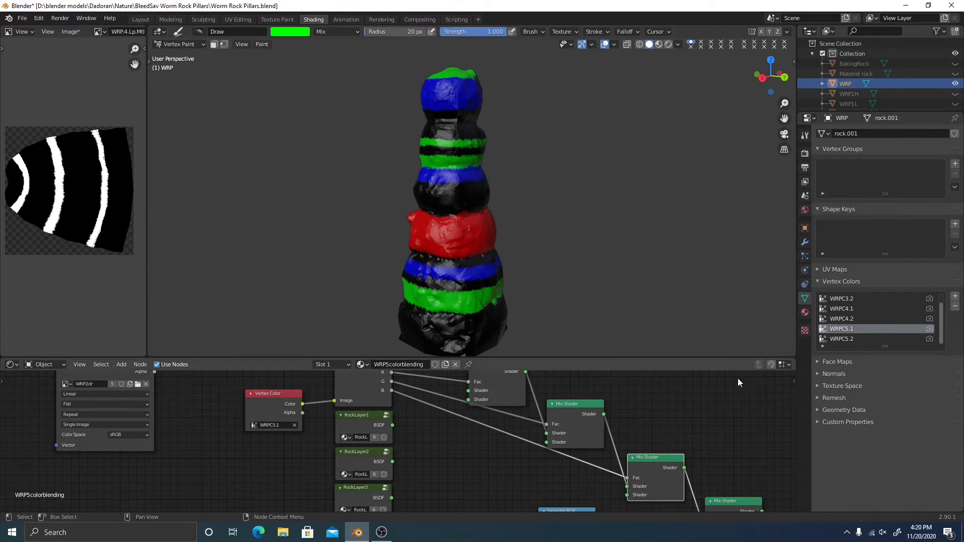
Assign the WRPC5.2 layer to the Vertex Color node that feeds the metal groups' Separate RGB
{"action": "middle_click_drag", "start_coordinate": [428, 453], "coordinate": [333, 355]}
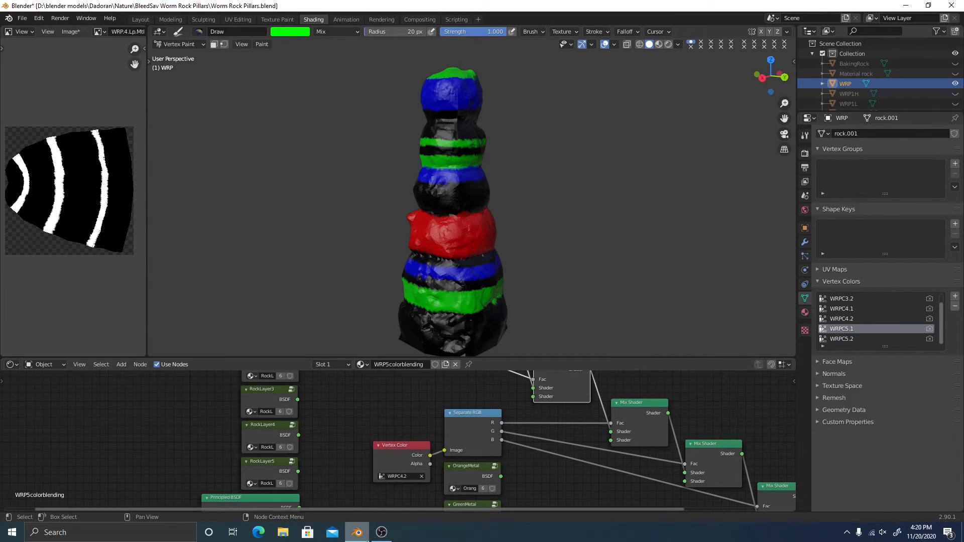
{"action": "left_click", "coordinate": [380, 477]}
{"action": "left_click", "coordinate": [391, 431]}
{"action": "middle_click_drag", "start_coordinate": [345, 438], "coordinate": [389, 523]}
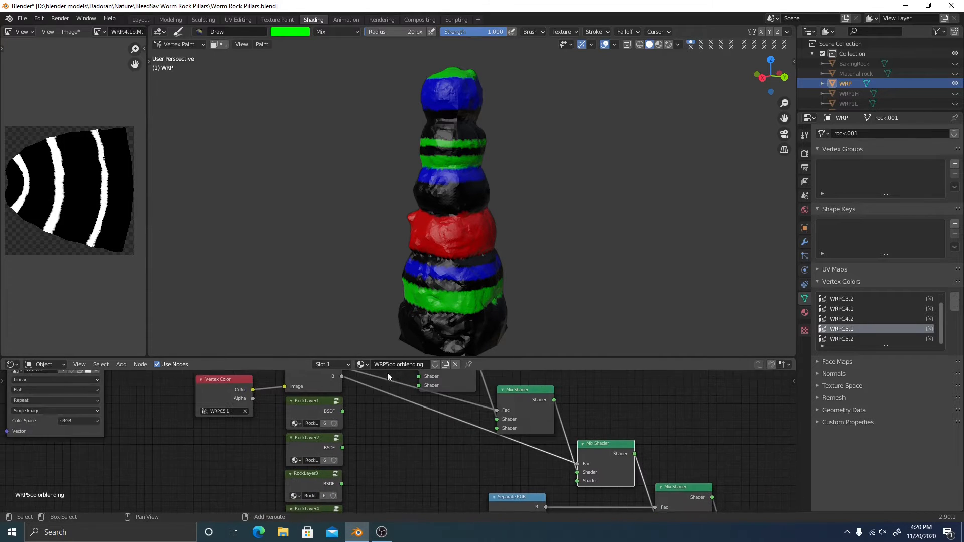
{"action": "middle_click_drag", "start_coordinate": [370, 419], "coordinate": [419, 454], "text": "shift"}
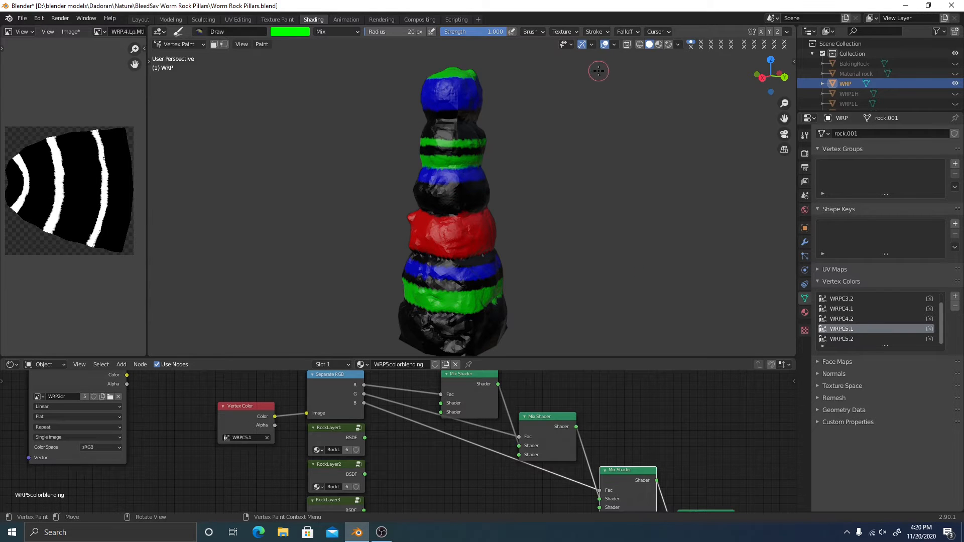
Make WRPC5.1 the active layer, set the brush colour to black and paint over the coloured bands on the visible side
{"action": "left_click", "coordinate": [848, 311]}
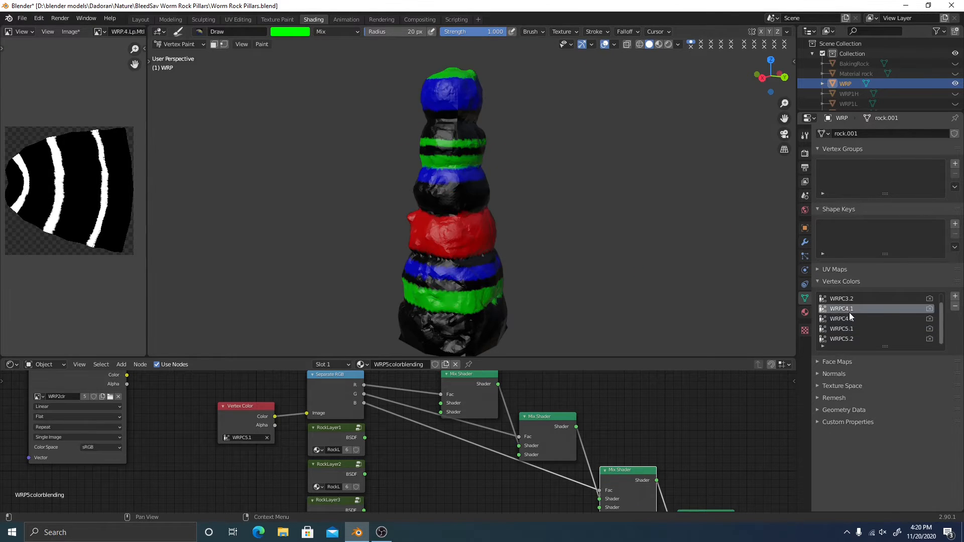
{"action": "left_click", "coordinate": [848, 331]}
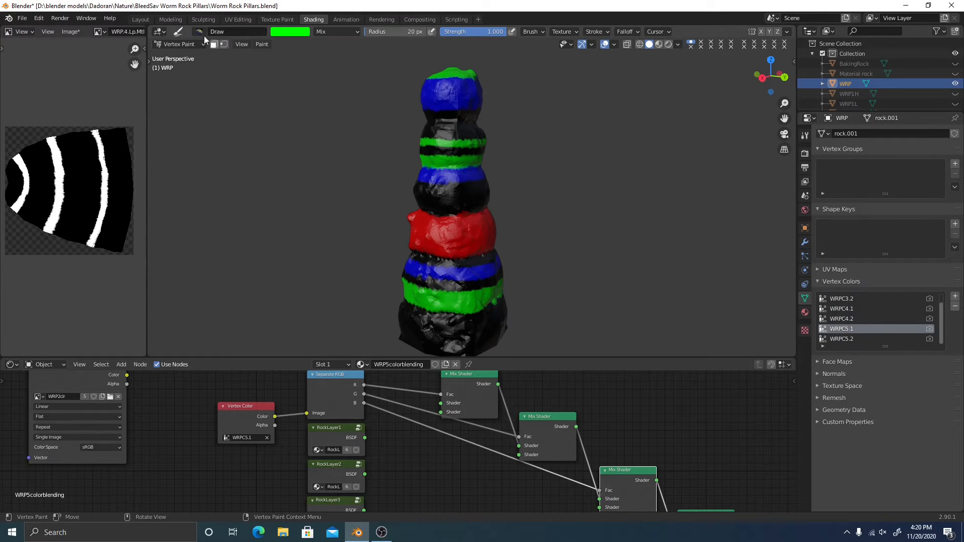
{"action": "left_click", "coordinate": [275, 31]}
{"action": "left_click_drag", "start_coordinate": [327, 152], "coordinate": [261, 152]}
{"action": "mouse_move", "coordinate": [472, 107]}
{"action": "left_mouse_down"}
{"action": "mouse_move", "coordinate": [475, 95]}
{"action": "mouse_move", "coordinate": [452, 74]}
{"action": "mouse_move", "coordinate": [423, 93]}
{"action": "mouse_move", "coordinate": [427, 301]}
{"action": "left_mouse_up"}
{"action": "scroll", "coordinate": [427, 302], "scroll_direction": "down", "scroll_amount": 3}
{"action": "mouse_move", "coordinate": [455, 251]}
{"action": "left_mouse_down"}
{"action": "mouse_move", "coordinate": [491, 261]}
{"action": "mouse_move", "coordinate": [448, 227]}
{"action": "mouse_move", "coordinate": [477, 170]}
{"action": "mouse_move", "coordinate": [485, 214]}
{"action": "mouse_move", "coordinate": [458, 124]}
{"action": "left_mouse_up"}
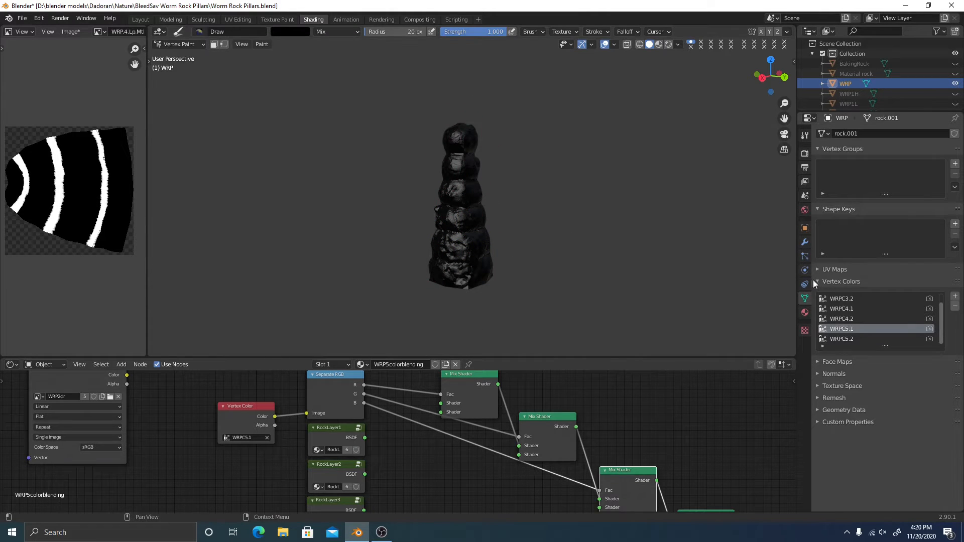
Compare WRPC5.1 with WRPC4.1, then paint the remaining coloured patches on WRPC5.1 black from the left, right and front
{"action": "left_click", "coordinate": [859, 309]}
{"action": "left_click", "coordinate": [847, 329]}
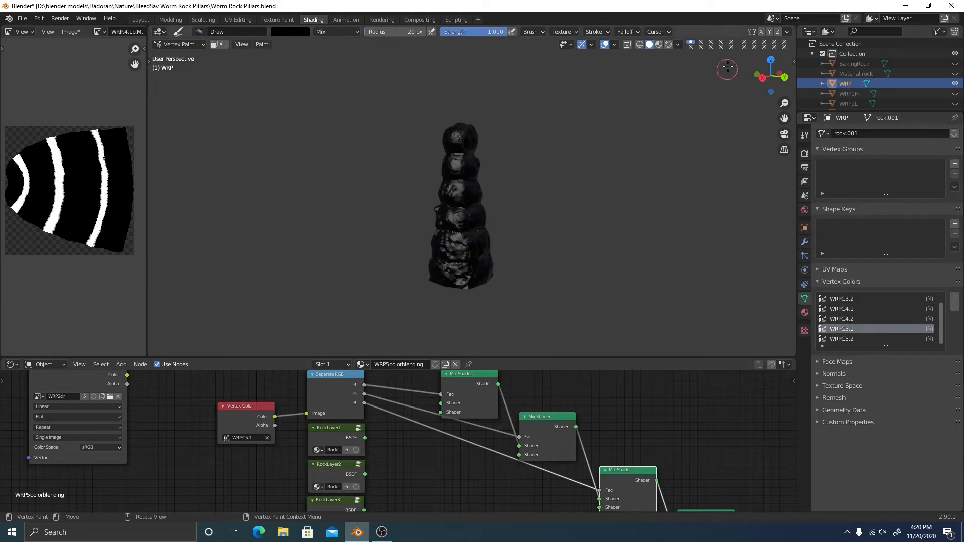
{"action": "left_click", "coordinate": [775, 72]}
{"action": "mouse_move", "coordinate": [522, 272]}
{"action": "left_mouse_down"}
{"action": "mouse_move", "coordinate": [506, 243]}
{"action": "mouse_move", "coordinate": [497, 121]}
{"action": "left_mouse_up"}
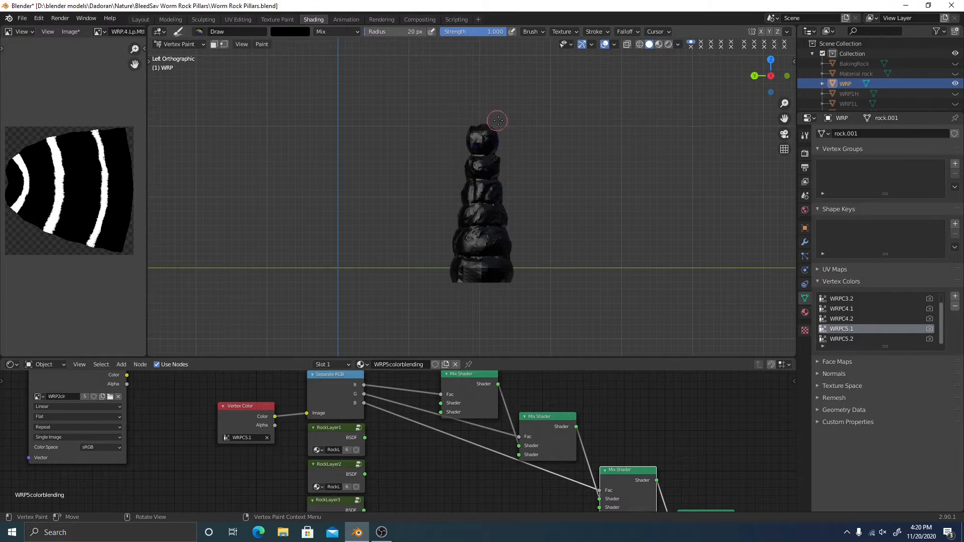
{"action": "left_click", "coordinate": [771, 75]}
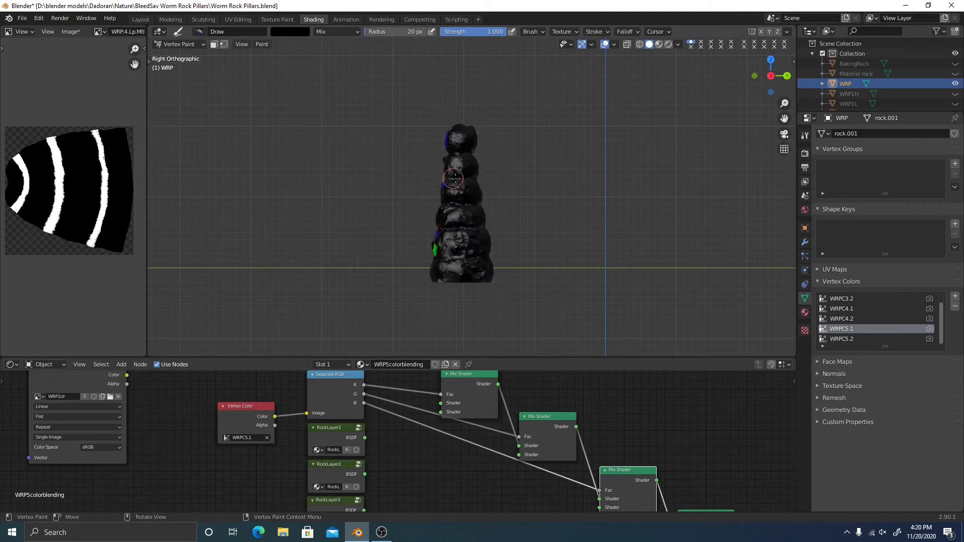
{"action": "left_click", "coordinate": [771, 76]}
{"action": "left_click", "coordinate": [787, 76]}
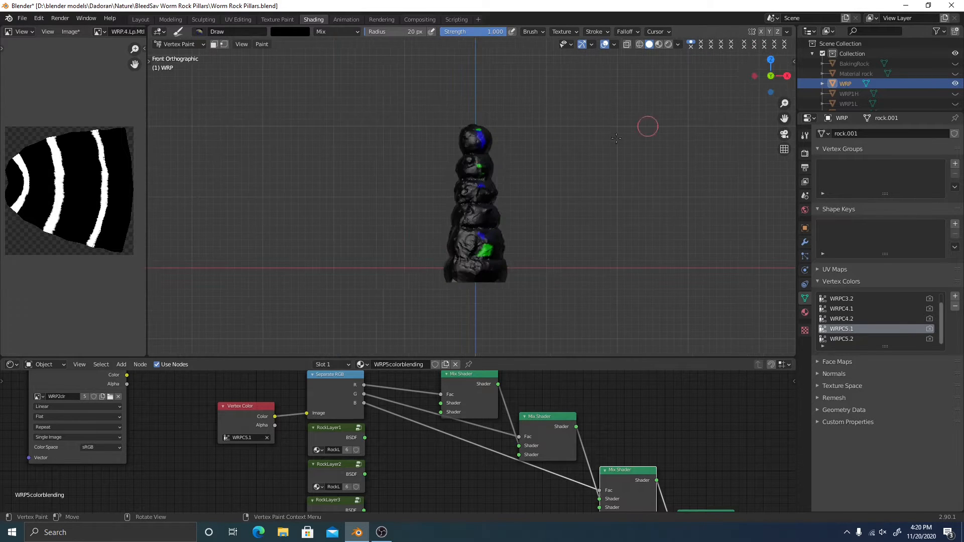
{"action": "mouse_move", "coordinate": [468, 258]}
{"action": "left_mouse_down"}
{"action": "mouse_move", "coordinate": [486, 233]}
{"action": "mouse_move", "coordinate": [488, 146]}
{"action": "left_mouse_up"}
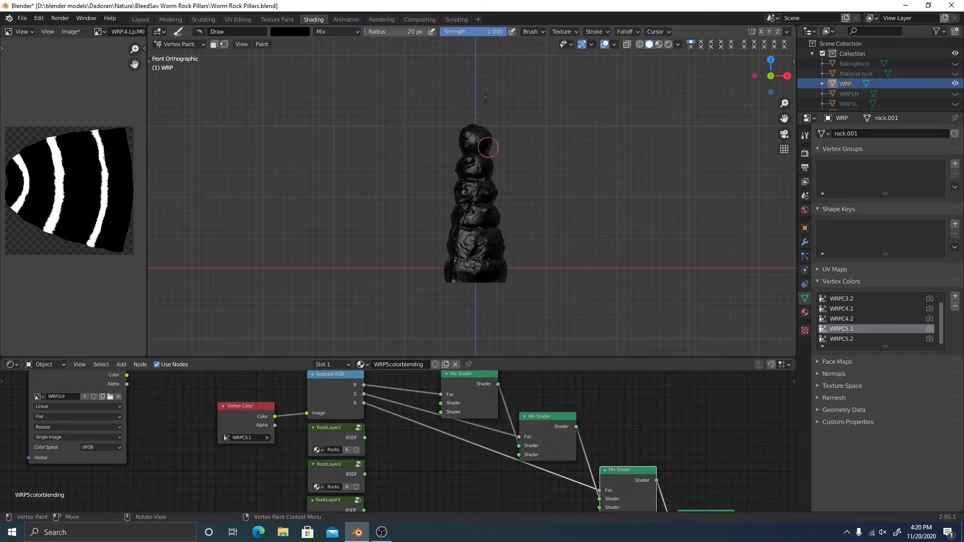
Inspect the painted pillar from the right for leftover colour and the node links around the first Mix Shader
{"action": "mouse_move", "coordinate": [519, 231]}
{"action": "middle_mouse_down"}
{"action": "mouse_move", "coordinate": [532, 234]}
{"action": "mouse_move", "coordinate": [471, 235]}
{"action": "mouse_move", "coordinate": [468, 216]}
{"action": "mouse_move", "coordinate": [477, 217]}
{"action": "middle_mouse_up"}
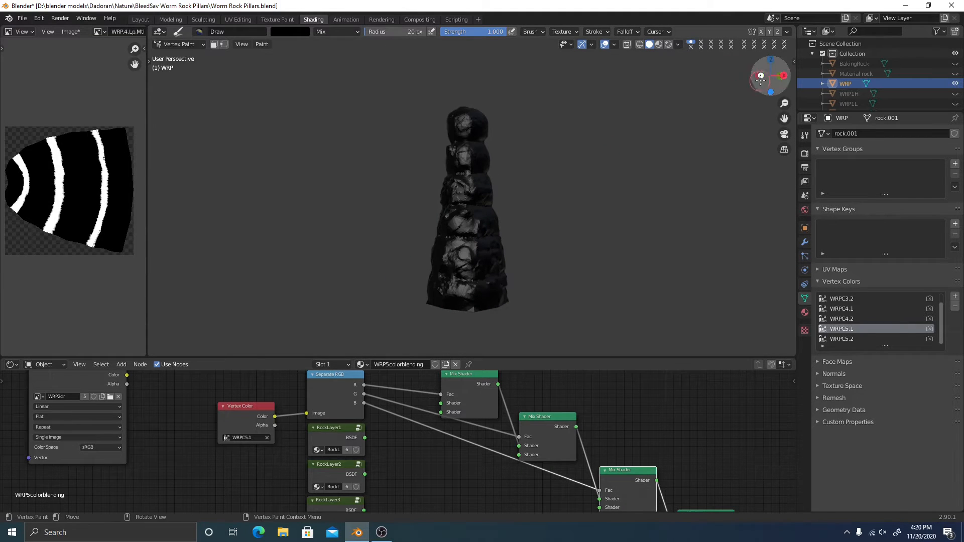
{"action": "left_click", "coordinate": [782, 76]}
{"action": "scroll", "coordinate": [558, 258], "scroll_direction": "up", "scroll_amount": 4}
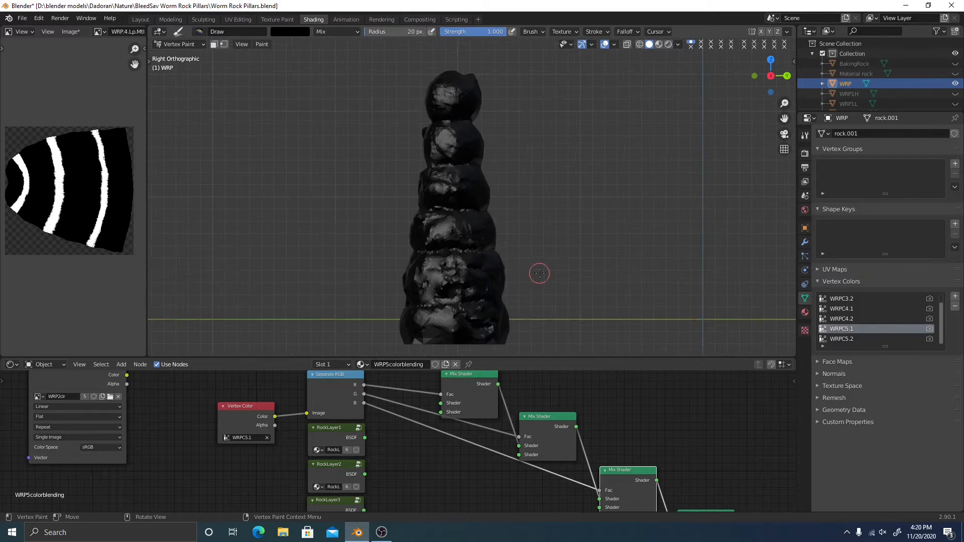
{"action": "middle_click_drag", "start_coordinate": [544, 215], "coordinate": [541, 252], "text": "shift"}
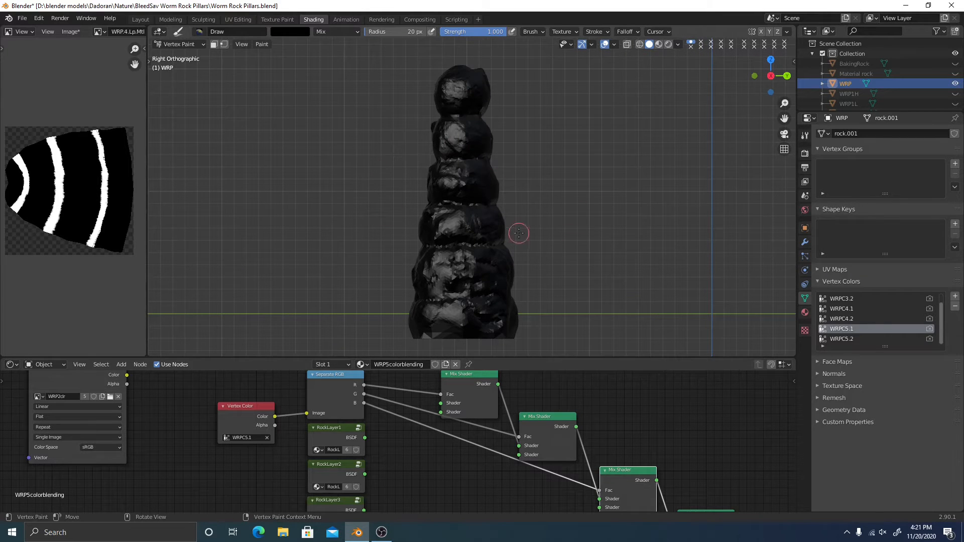
{"action": "middle_click_drag", "start_coordinate": [384, 463], "coordinate": [349, 458]}
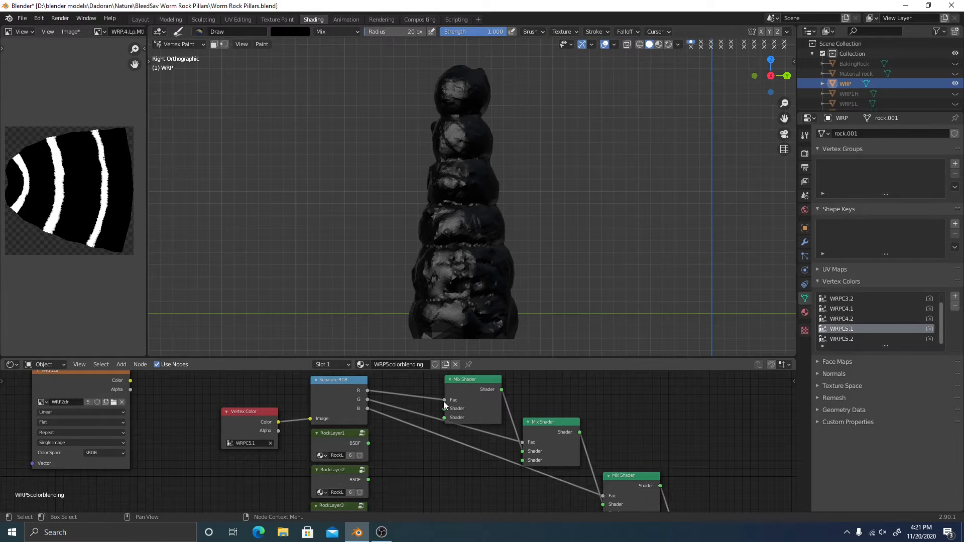
{"action": "left_click_drag", "start_coordinate": [444, 401], "coordinate": [387, 393]}
{"action": "left_click", "coordinate": [365, 393]}
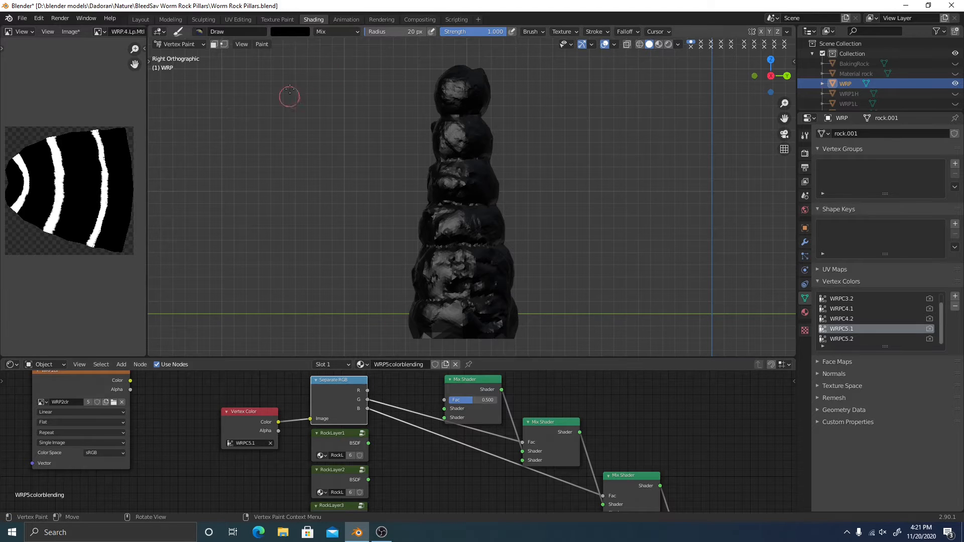
{"action": "left_click", "coordinate": [295, 34]}
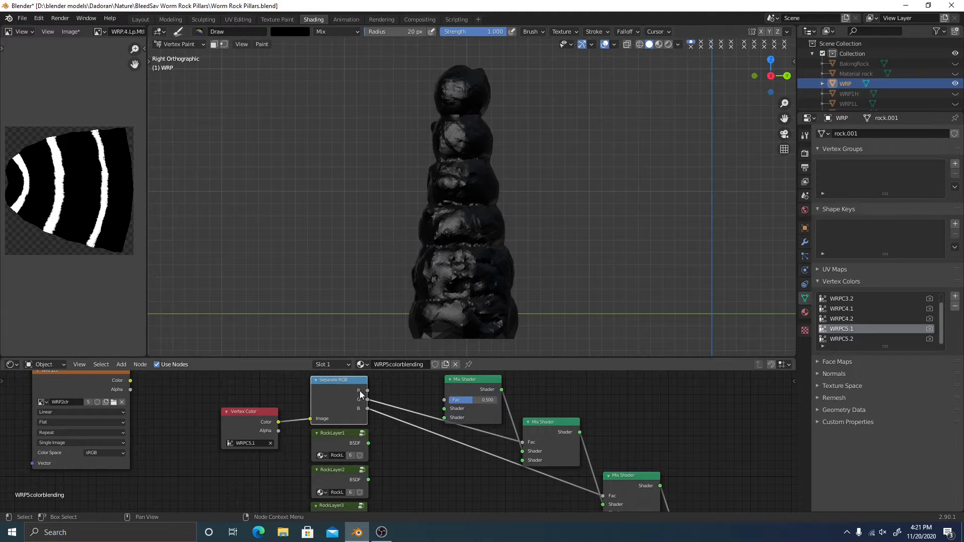
{"action": "left_click_drag", "start_coordinate": [368, 390], "coordinate": [444, 407]}
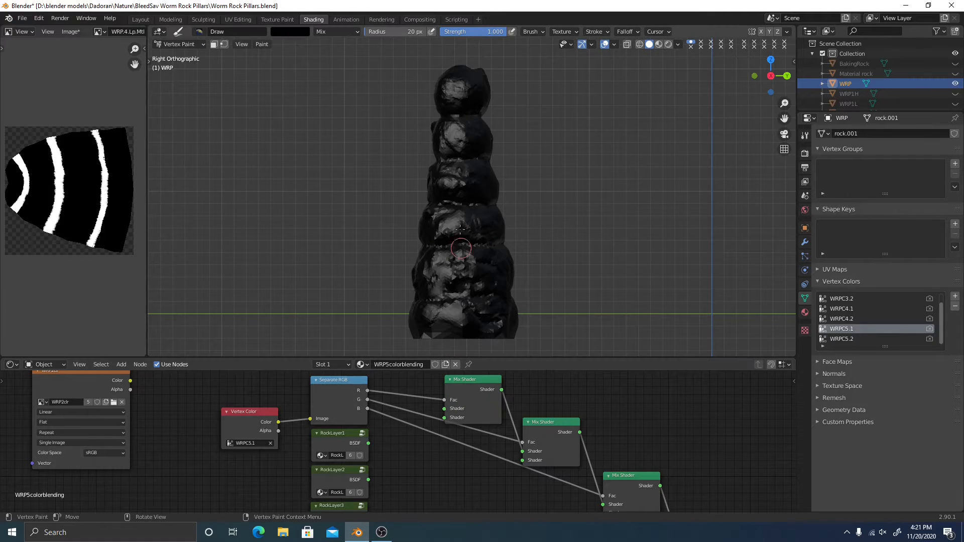
{"action": "left_click", "coordinate": [299, 31]}
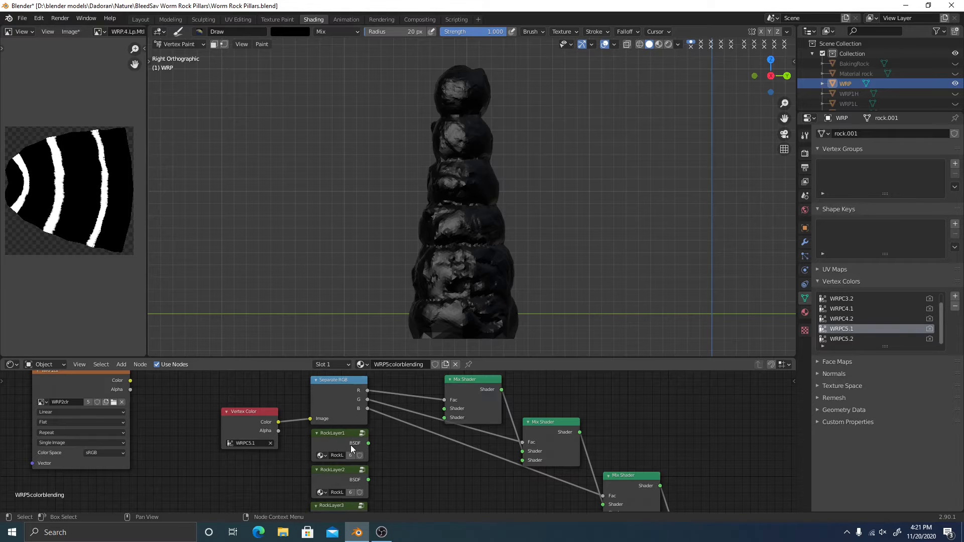
Connect RockLayer5's BSDF to the first Shader input of the first Mix Shader and display the pillar in Material Preview
{"action": "middle_click_drag", "start_coordinate": [424, 459], "coordinate": [389, 395], "text": "shift"}
{"action": "scroll", "coordinate": [366, 441], "scroll_direction": "down", "scroll_amount": 3}
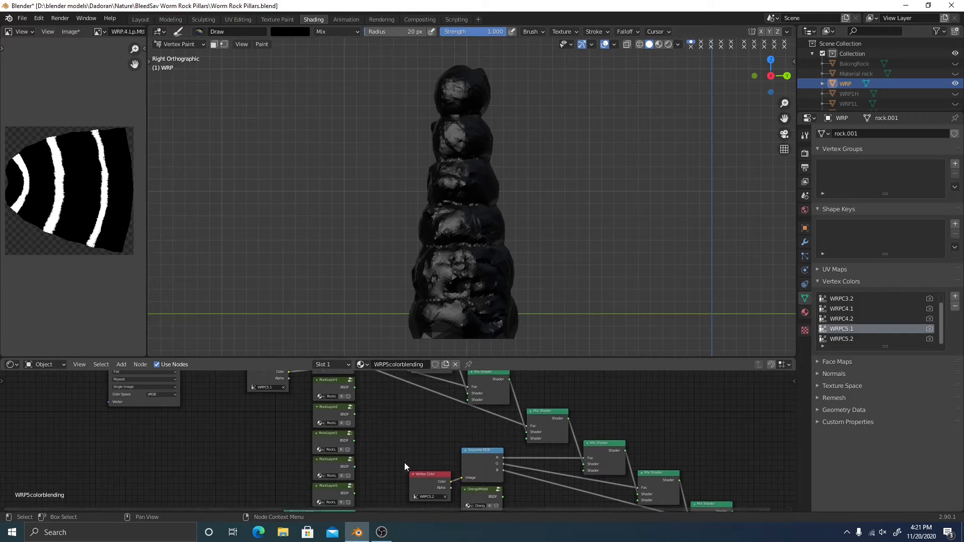
{"action": "left_click_drag", "start_coordinate": [360, 486], "coordinate": [409, 379]}
{"action": "scroll", "coordinate": [425, 402], "scroll_direction": "up", "scroll_amount": 3}
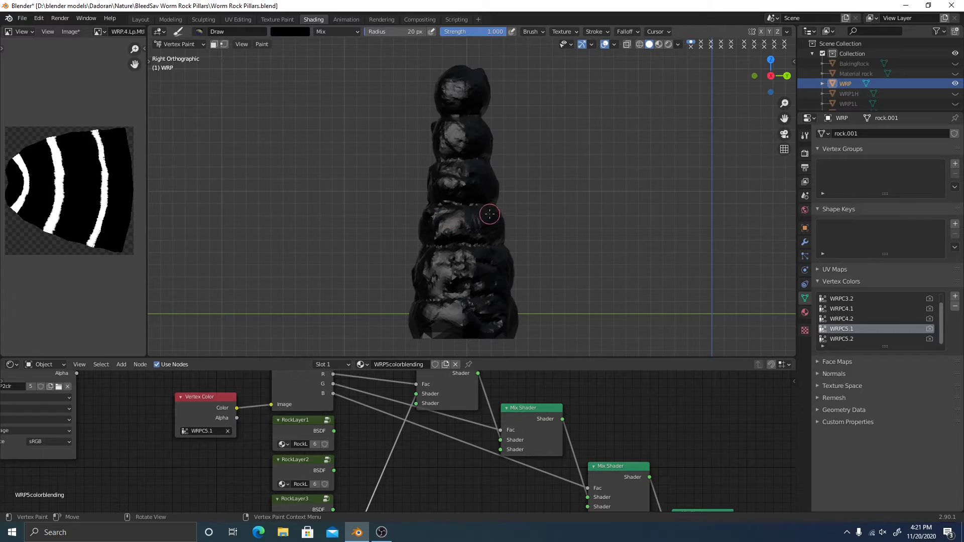
{"action": "left_click", "coordinate": [659, 44]}
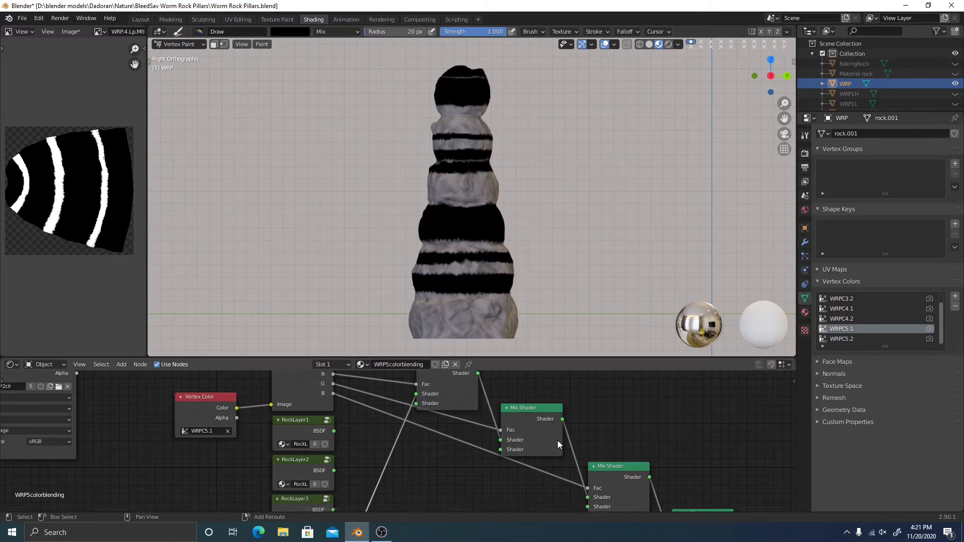
Make WRPC5.2 the active colour layer and paint its coloured bands black from the right side in Solid shading
{"action": "middle_click_drag", "start_coordinate": [557, 441], "coordinate": [902, 461]}
{"action": "left_click", "coordinate": [854, 338]}
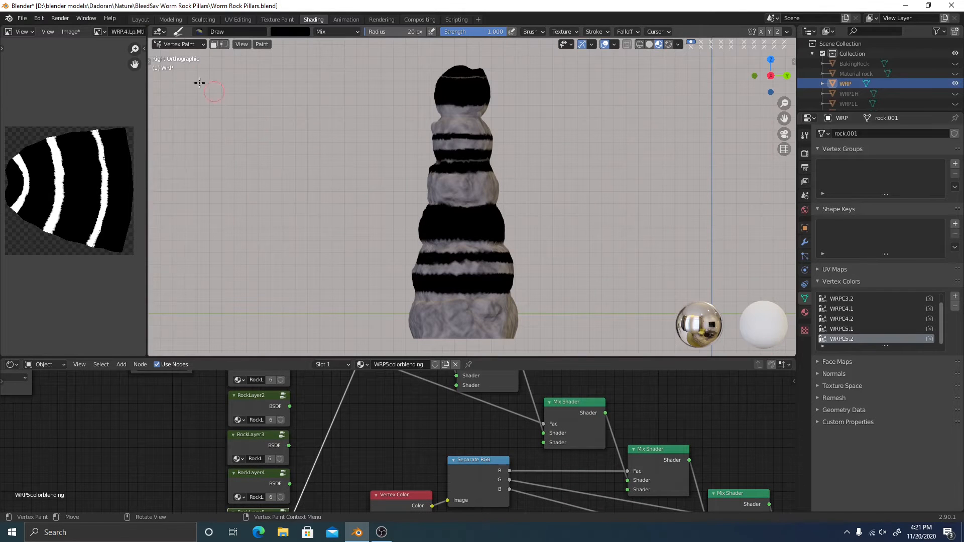
{"action": "left_click", "coordinate": [178, 45]}
{"action": "left_click", "coordinate": [650, 44]}
{"action": "mouse_move", "coordinate": [508, 94]}
{"action": "left_mouse_down"}
{"action": "mouse_move", "coordinate": [450, 65]}
{"action": "mouse_move", "coordinate": [465, 71]}
{"action": "left_mouse_up"}
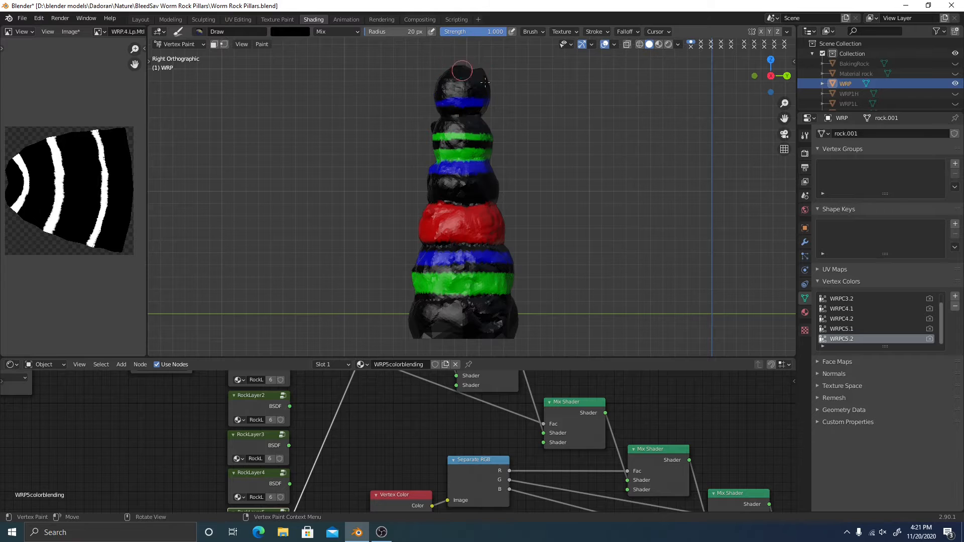
{"action": "left_click_drag", "start_coordinate": [470, 119], "coordinate": [436, 103]}
{"action": "mouse_move", "coordinate": [429, 186]}
{"action": "left_mouse_down"}
{"action": "mouse_move", "coordinate": [455, 231]}
{"action": "mouse_move", "coordinate": [413, 303]}
{"action": "mouse_move", "coordinate": [502, 279]}
{"action": "mouse_move", "coordinate": [385, 252]}
{"action": "mouse_move", "coordinate": [543, 238]}
{"action": "mouse_move", "coordinate": [477, 219]}
{"action": "left_mouse_up"}
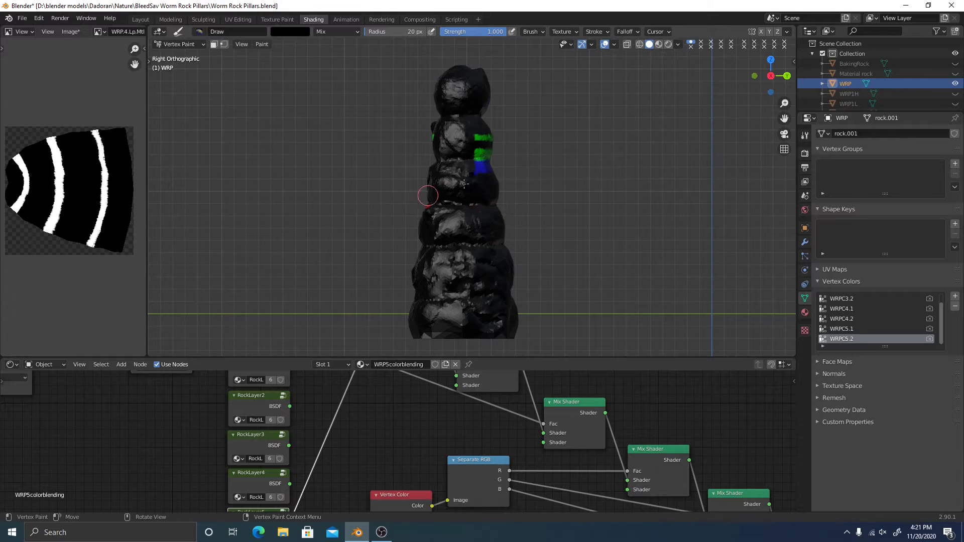
{"action": "mouse_move", "coordinate": [428, 195]}
{"action": "left_mouse_down"}
{"action": "mouse_move", "coordinate": [495, 122]}
{"action": "mouse_move", "coordinate": [401, 147]}
{"action": "left_mouse_up"}
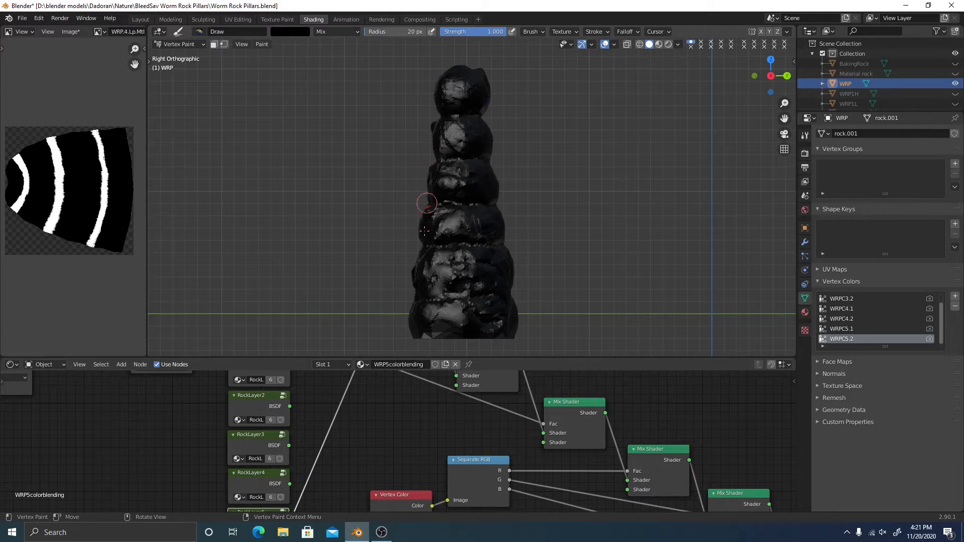
Paint the remaining coloured bands and patches on WRPC5.2 black from the left and around the pillar
{"action": "left_click", "coordinate": [771, 76]}
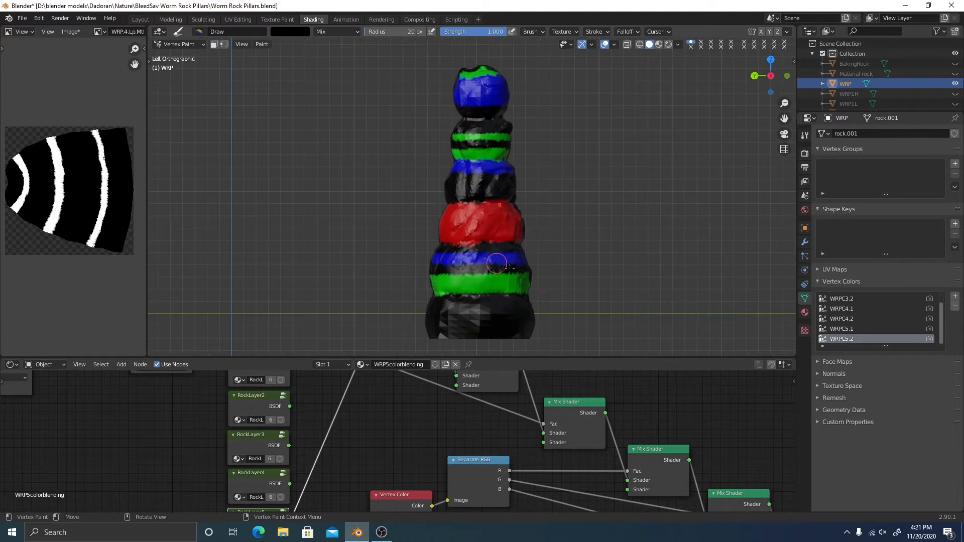
{"action": "mouse_move", "coordinate": [509, 268]}
{"action": "left_mouse_down"}
{"action": "mouse_move", "coordinate": [444, 284]}
{"action": "mouse_move", "coordinate": [523, 240]}
{"action": "mouse_move", "coordinate": [495, 217]}
{"action": "mouse_move", "coordinate": [525, 229]}
{"action": "mouse_move", "coordinate": [508, 206]}
{"action": "mouse_move", "coordinate": [522, 166]}
{"action": "mouse_move", "coordinate": [439, 147]}
{"action": "mouse_move", "coordinate": [455, 118]}
{"action": "mouse_move", "coordinate": [510, 67]}
{"action": "left_mouse_up"}
{"action": "middle_click_drag", "start_coordinate": [510, 68], "coordinate": [453, 159]}
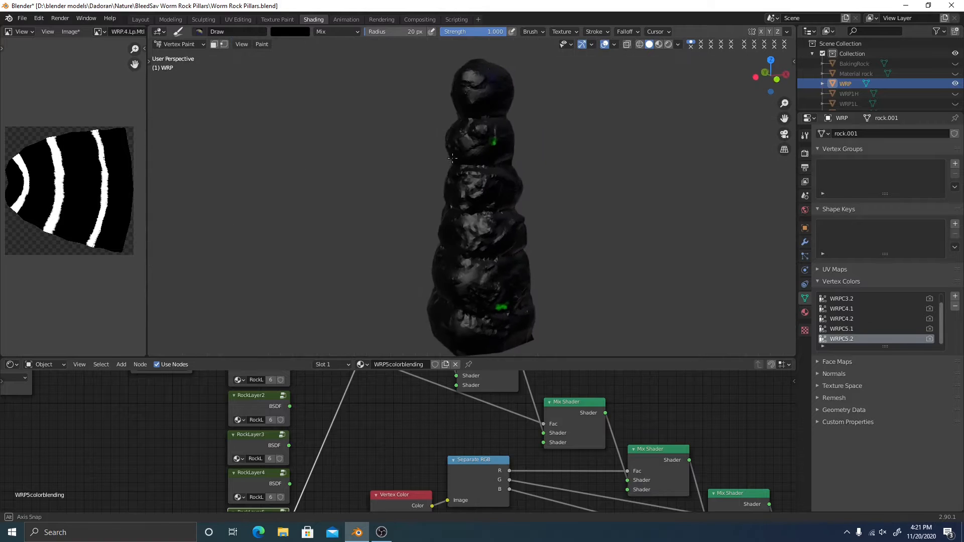
{"action": "mouse_move", "coordinate": [503, 298]}
{"action": "middle_mouse_down"}
{"action": "mouse_move", "coordinate": [583, 227]}
{"action": "mouse_move", "coordinate": [573, 221]}
{"action": "middle_mouse_up"}
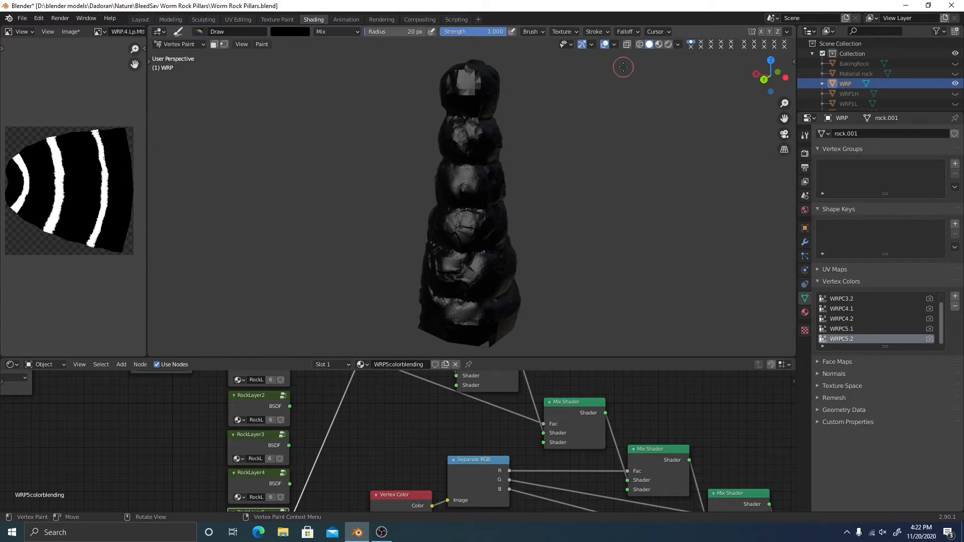
Examine the pillar's rock texture from top to base in Material Preview
{"action": "left_click", "coordinate": [659, 44]}
{"action": "middle_click_drag", "start_coordinate": [445, 226], "coordinate": [558, 205]}
{"action": "scroll", "coordinate": [536, 209], "scroll_direction": "up", "scroll_amount": 4}
{"action": "mouse_move", "coordinate": [495, 226]}
{"action": "middle_mouse_down", "text": "shift"}
{"action": "mouse_move", "coordinate": [516, 139]}
{"action": "mouse_move", "coordinate": [480, 227]}
{"action": "mouse_move", "coordinate": [481, 307]}
{"action": "middle_mouse_up", "text": "shift"}
{"action": "scroll", "coordinate": [475, 263], "scroll_direction": "down", "scroll_amount": 3}
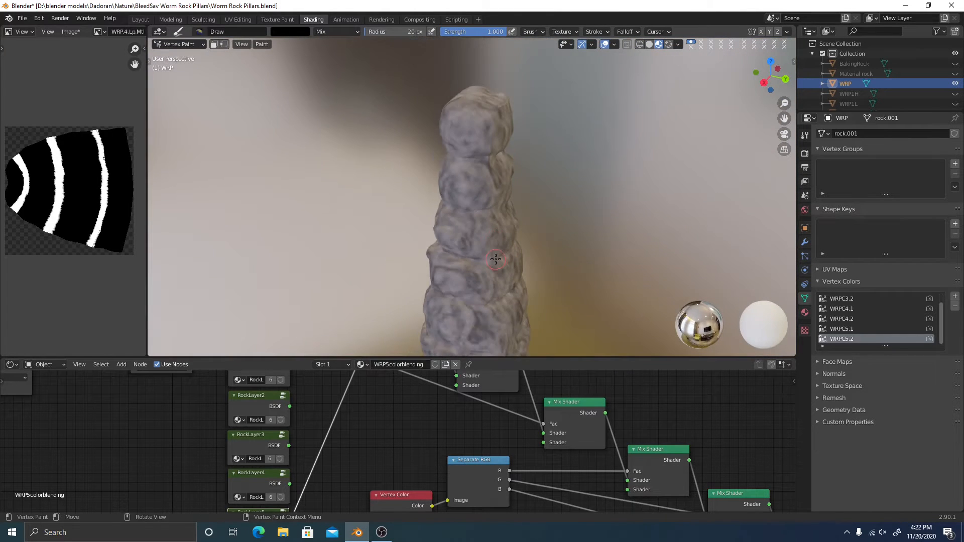
{"action": "middle_click_drag", "start_coordinate": [475, 263], "coordinate": [457, 161], "text": "shift"}
{"action": "scroll", "coordinate": [457, 161], "scroll_direction": "up", "scroll_amount": 1}
{"action": "scroll", "coordinate": [405, 402], "scroll_direction": "down", "scroll_amount": 4}
{"action": "middle_click_drag", "start_coordinate": [535, 117], "coordinate": [535, 150], "text": "shift"}
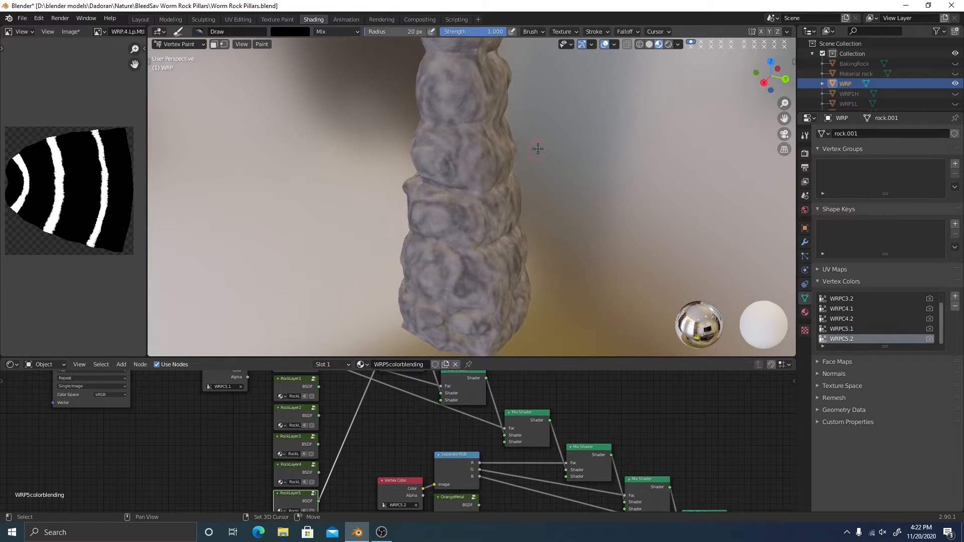
{"action": "scroll", "coordinate": [523, 198], "scroll_direction": "down", "scroll_amount": 2}
{"action": "middle_click_drag", "start_coordinate": [520, 202], "coordinate": [520, 209], "text": "shift"}
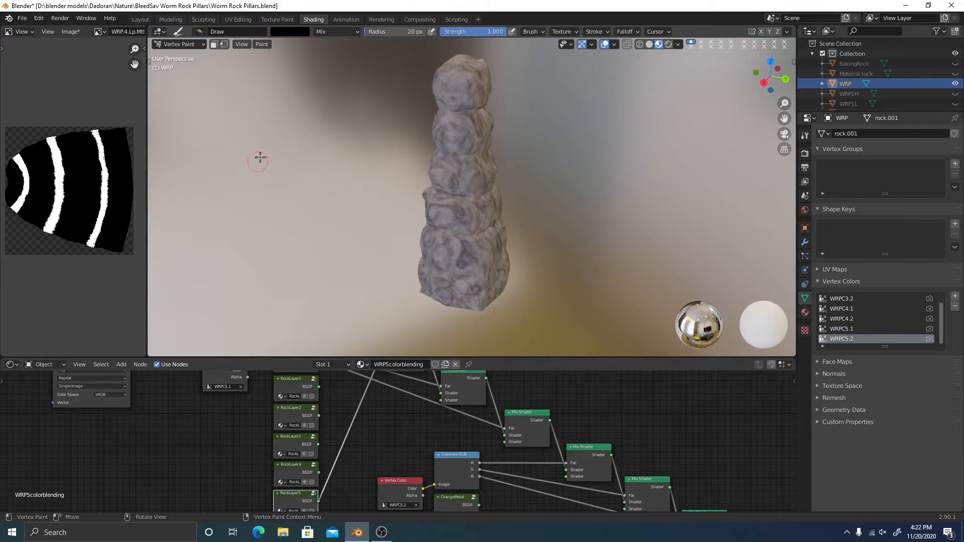
Make WRPC5.1 the active colour layer and connect RockLayer3's BSDF to the first Mix Shader's second Shader input
{"action": "left_click", "coordinate": [855, 330]}
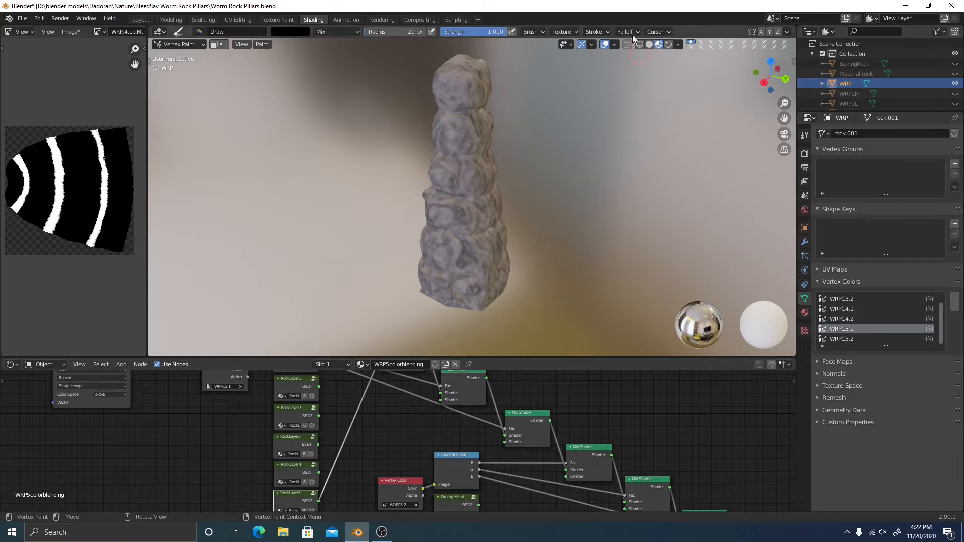
{"action": "left_click", "coordinate": [649, 44]}
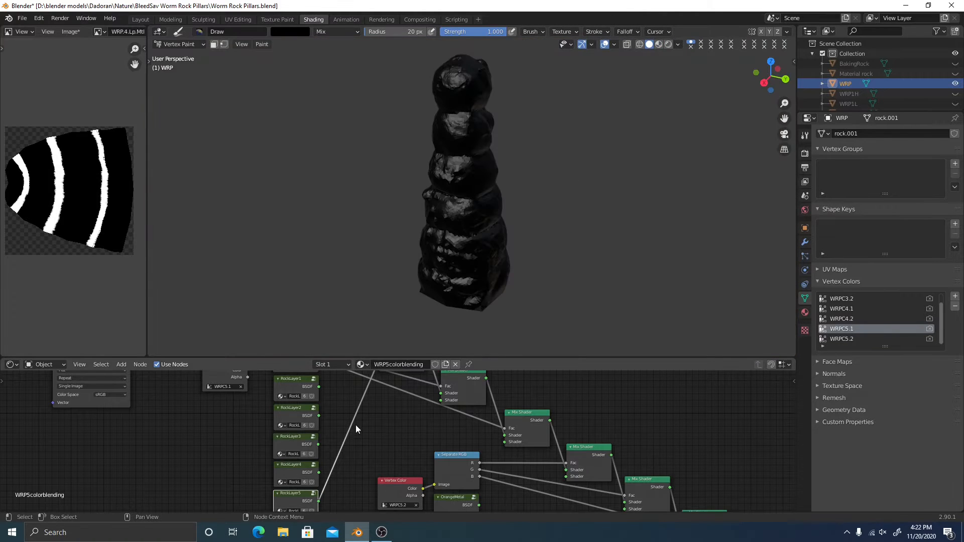
{"action": "mouse_move", "coordinate": [356, 425]}
{"action": "middle_mouse_down"}
{"action": "mouse_move", "coordinate": [399, 480]}
{"action": "mouse_move", "coordinate": [390, 437]}
{"action": "mouse_move", "coordinate": [370, 439]}
{"action": "mouse_move", "coordinate": [366, 391]}
{"action": "mouse_move", "coordinate": [358, 448]}
{"action": "middle_mouse_up"}
{"action": "scroll", "coordinate": [399, 479], "scroll_direction": "up", "scroll_amount": 3}
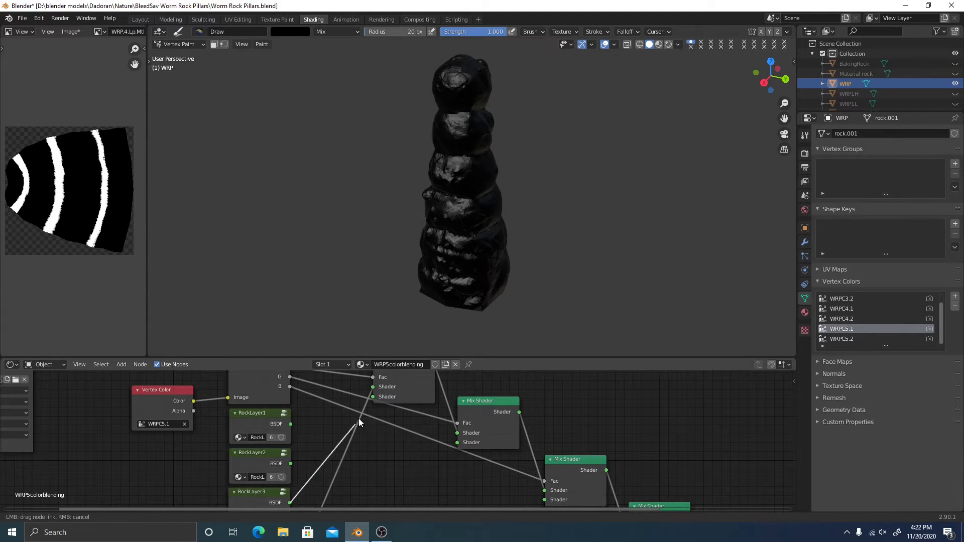
Set the brush colour to red and paint a horizontal band across the fourth segment from the top, on the pillar's right side
{"action": "left_click", "coordinate": [277, 31]}
{"action": "left_click_drag", "start_coordinate": [320, 142], "coordinate": [354, 148]}
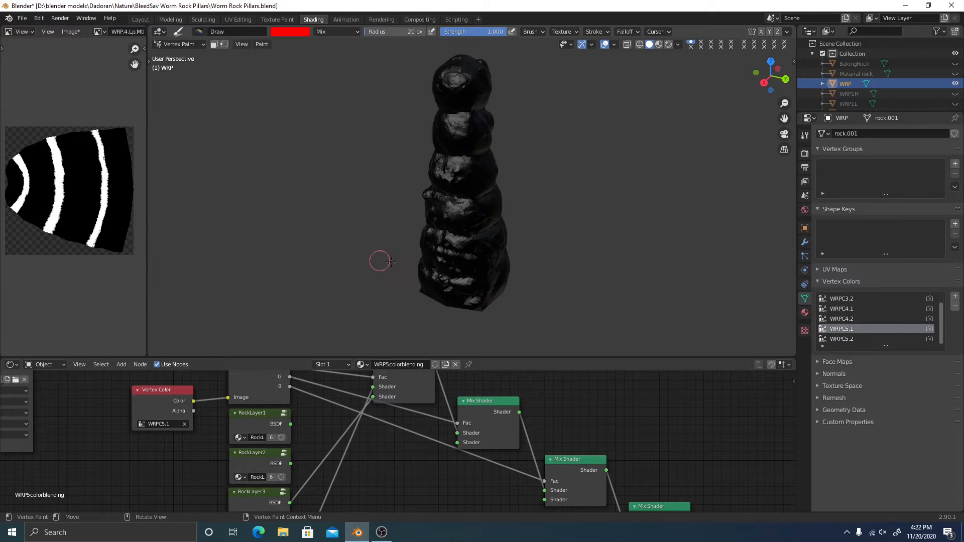
{"action": "left_click", "coordinate": [764, 82]}
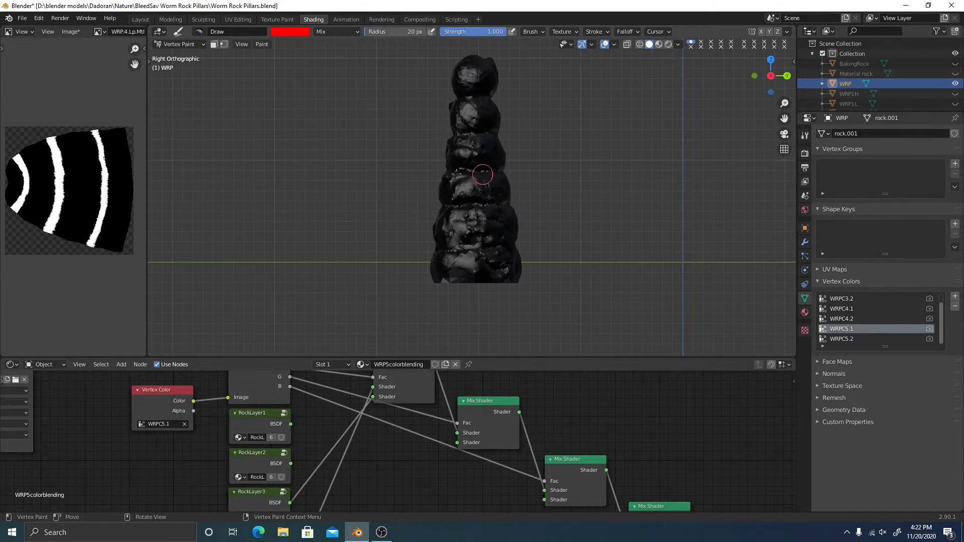
{"action": "scroll", "coordinate": [603, 211], "scroll_direction": "up", "scroll_amount": 3}
{"action": "left_click_drag", "start_coordinate": [410, 190], "coordinate": [544, 192]}
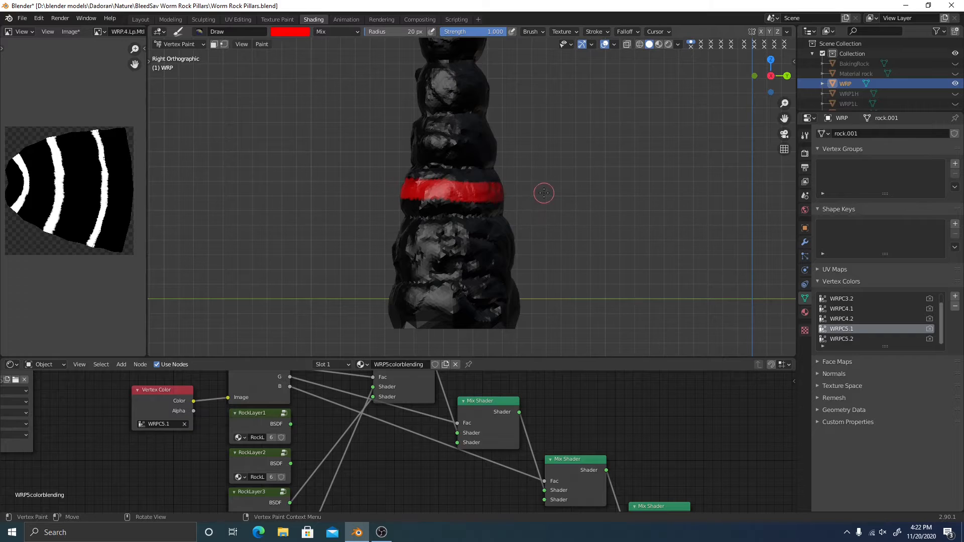
Check the red band in Material Preview, then continue it around the back, left and front of the same segment
{"action": "left_click", "coordinate": [658, 45]}
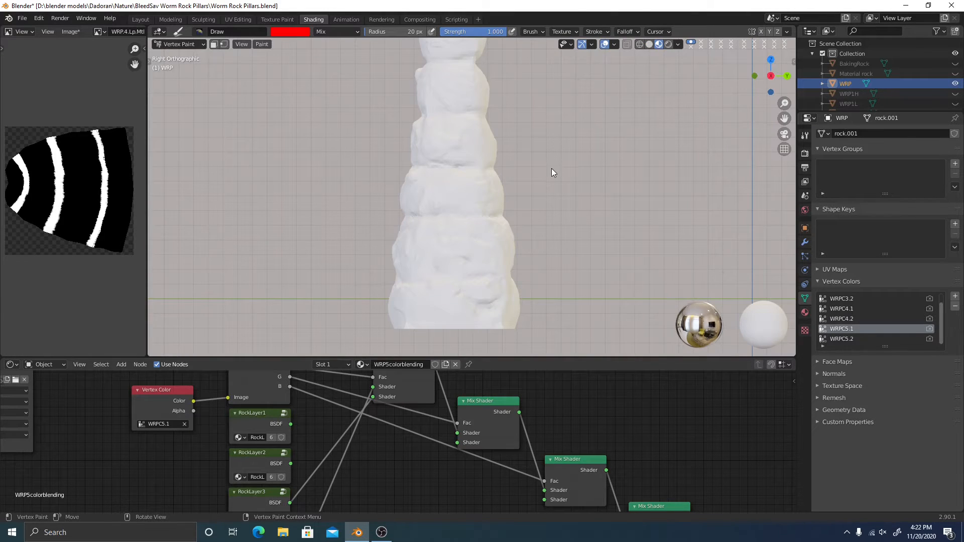
{"action": "scroll", "coordinate": [553, 206], "scroll_direction": "up", "scroll_amount": 4}
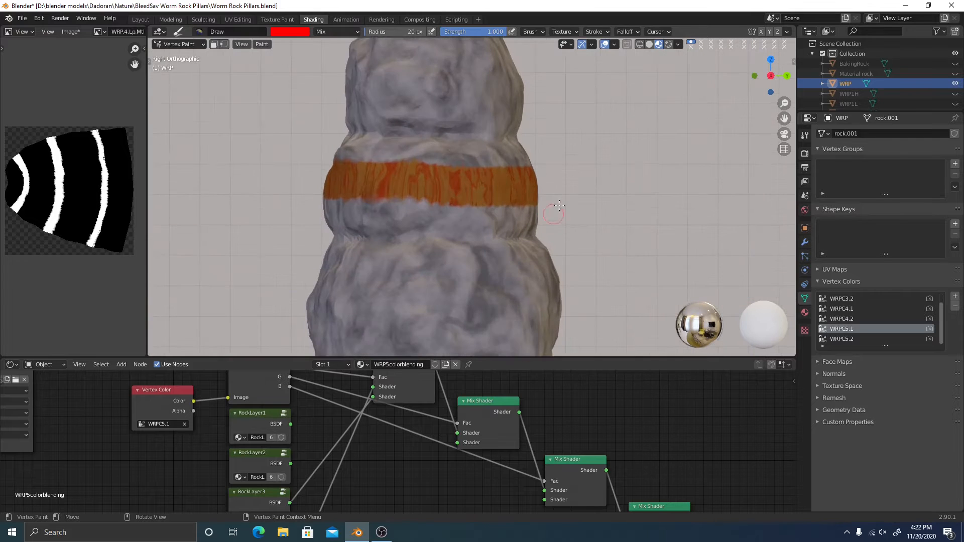
{"action": "scroll", "coordinate": [598, 181], "scroll_direction": "down", "scroll_amount": 5}
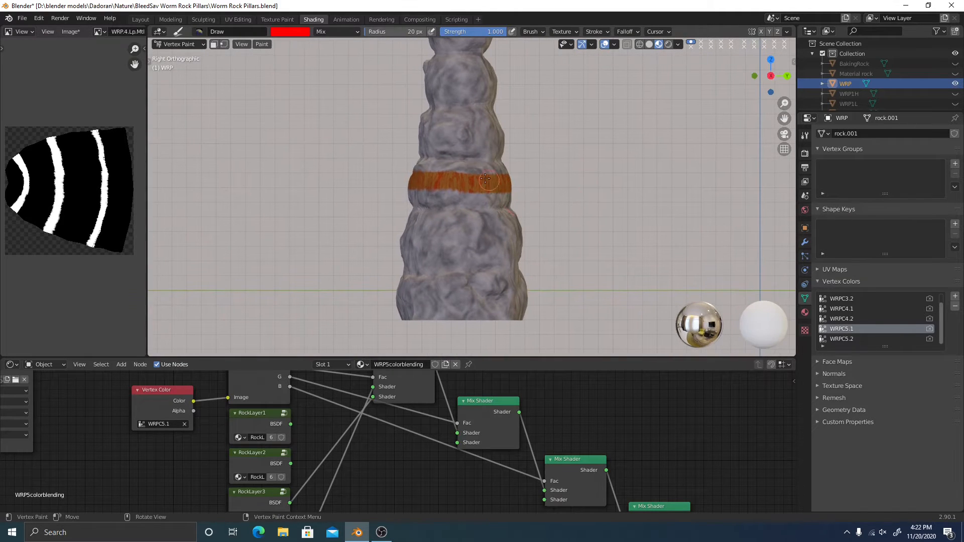
{"action": "middle_click_drag", "start_coordinate": [485, 160], "coordinate": [478, 172], "text": "shift"}
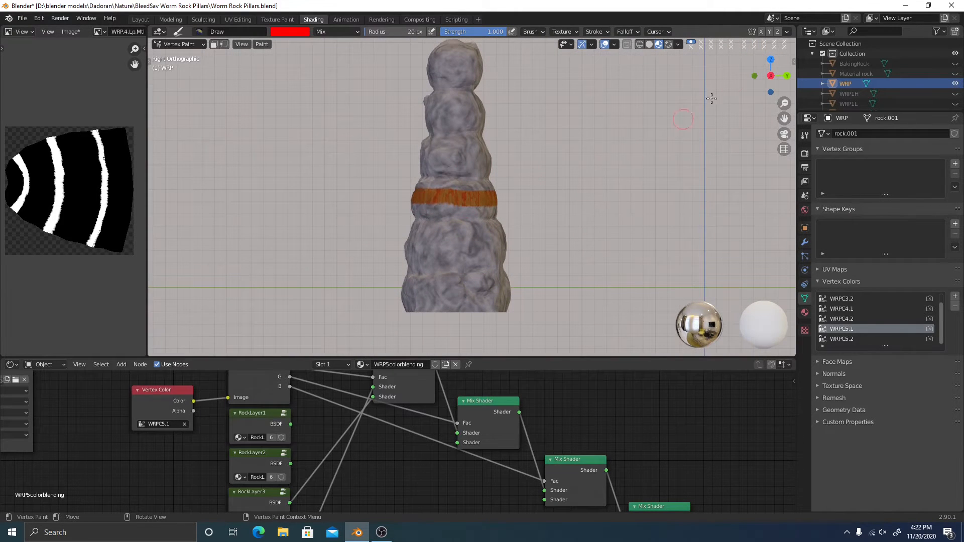
{"action": "left_click", "coordinate": [787, 76]}
{"action": "scroll", "coordinate": [422, 245], "scroll_direction": "up", "scroll_amount": 3}
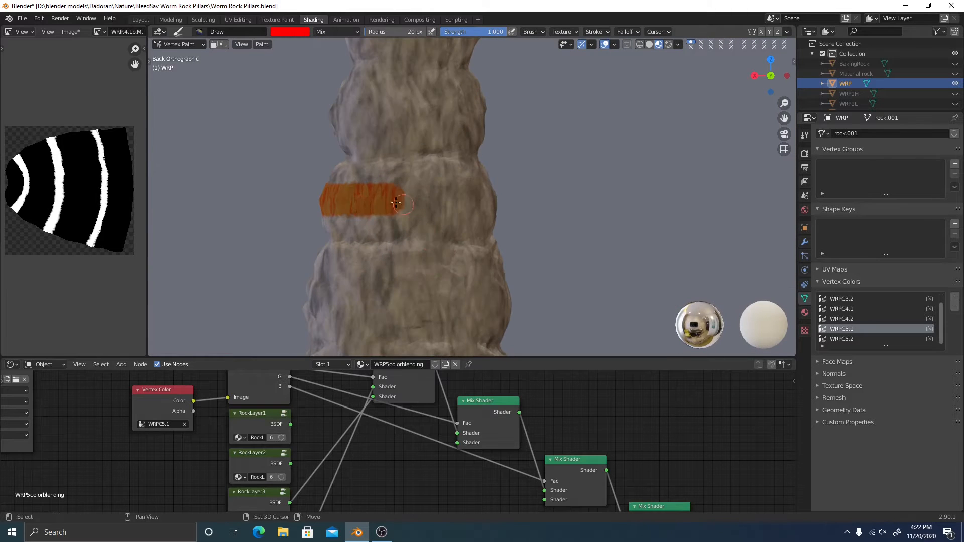
{"action": "mouse_move", "coordinate": [377, 199]}
{"action": "left_mouse_down"}
{"action": "mouse_move", "coordinate": [498, 192]}
{"action": "mouse_move", "coordinate": [390, 202]}
{"action": "mouse_move", "coordinate": [526, 206]}
{"action": "left_mouse_up"}
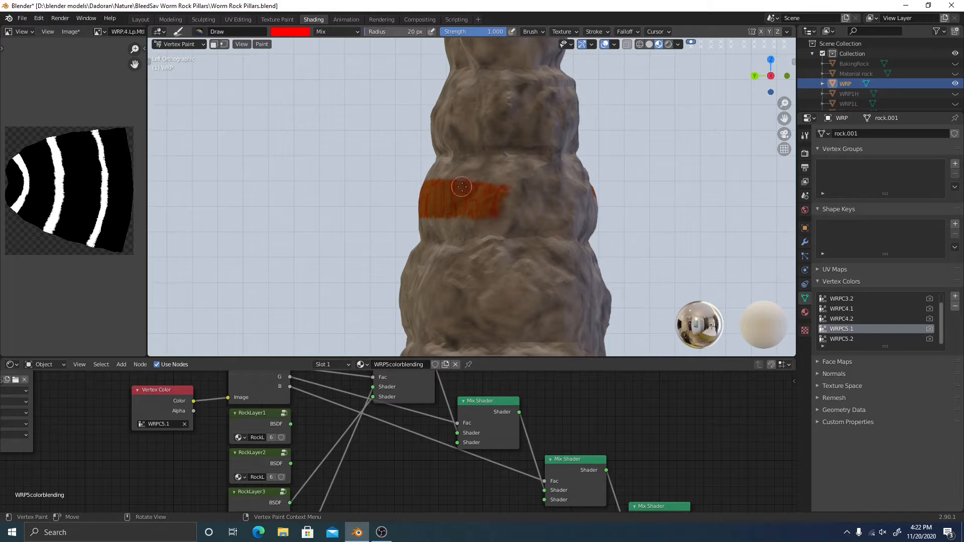
{"action": "mouse_move", "coordinate": [462, 187]}
{"action": "left_mouse_down"}
{"action": "mouse_move", "coordinate": [595, 196]}
{"action": "mouse_move", "coordinate": [492, 208]}
{"action": "mouse_move", "coordinate": [629, 211]}
{"action": "left_mouse_up"}
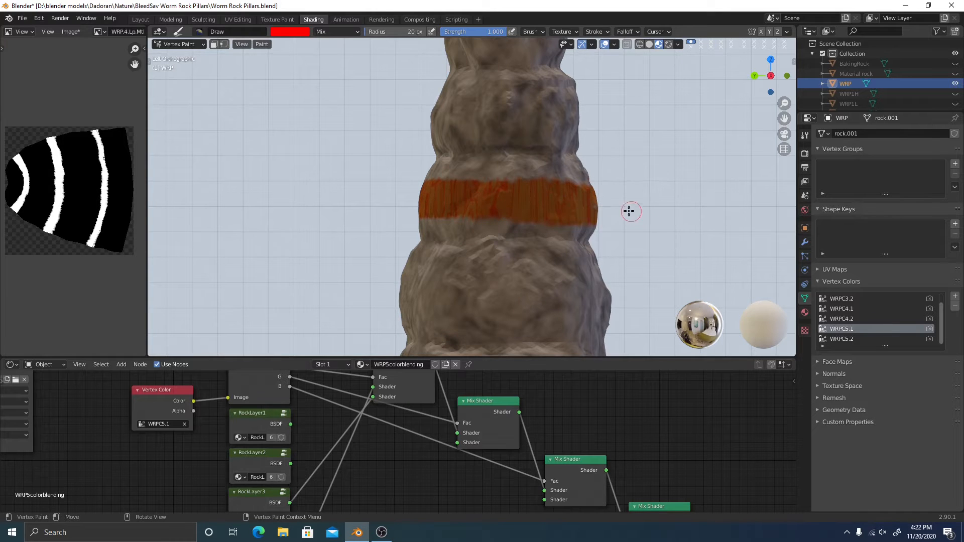
{"action": "left_click", "coordinate": [787, 76]}
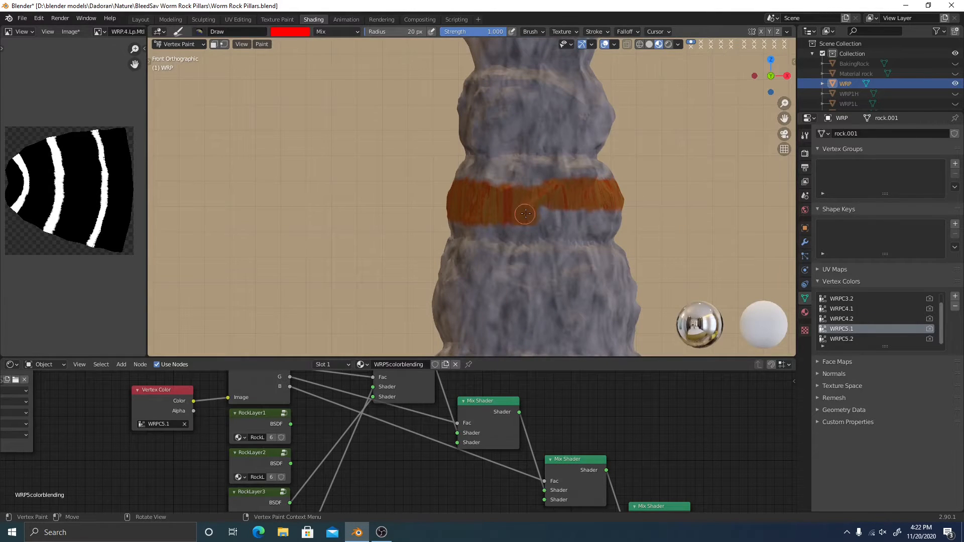
{"action": "left_click_drag", "start_coordinate": [526, 214], "coordinate": [624, 204]}
{"action": "left_click_drag", "start_coordinate": [536, 189], "coordinate": [478, 189]}
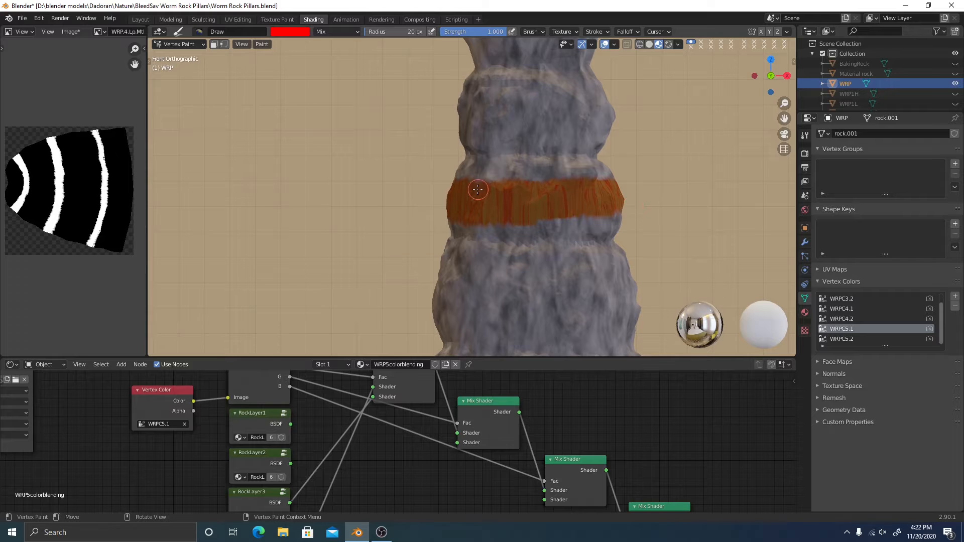
With the brush radius at 50 px, paint a red band around all four sides of the fifth segment's lower part, just above the base
{"action": "middle_click_drag", "start_coordinate": [363, 441], "coordinate": [322, 408]}
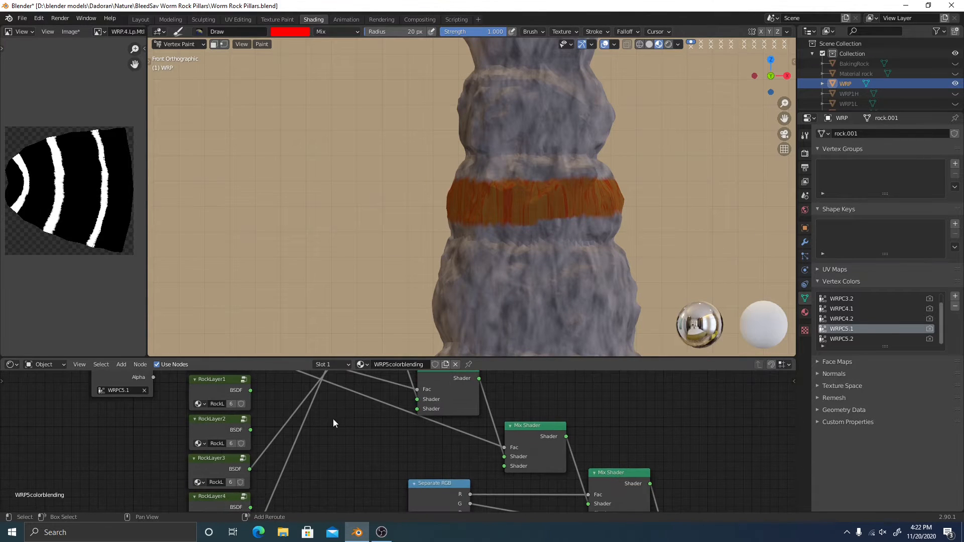
{"action": "scroll", "coordinate": [597, 264], "scroll_direction": "down", "scroll_amount": 1}
{"action": "scroll", "coordinate": [597, 264], "scroll_direction": "down", "scroll_amount": 5}
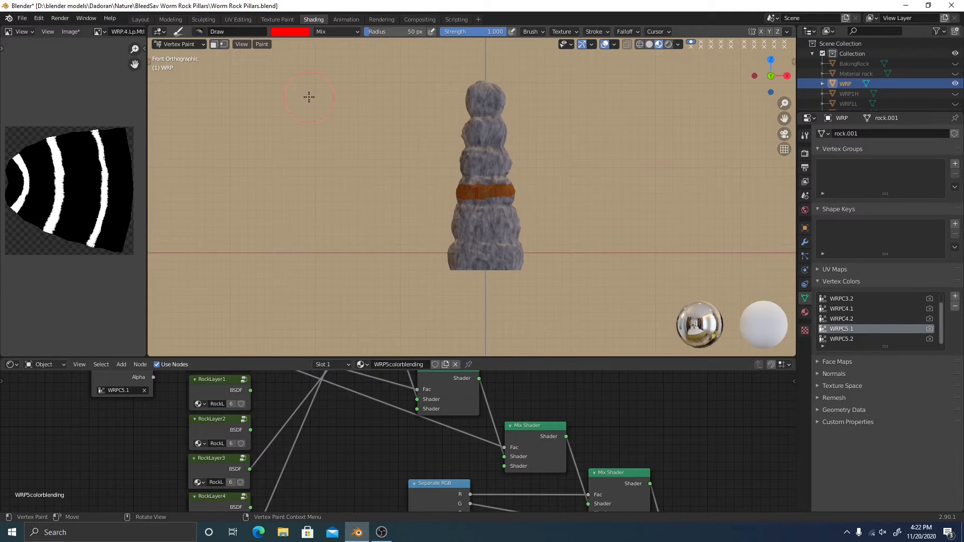
{"action": "scroll", "coordinate": [418, 250], "scroll_direction": "up", "scroll_amount": 4}
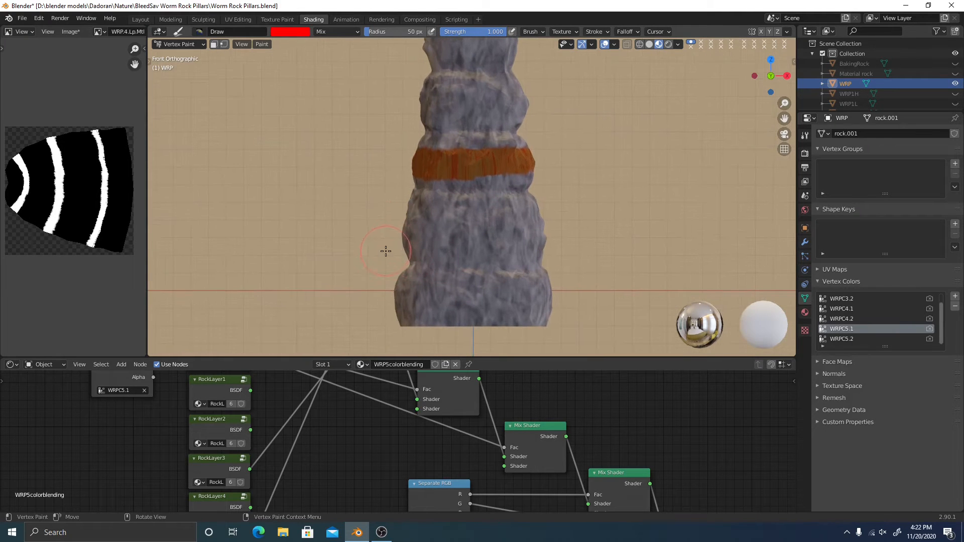
{"action": "left_click_drag", "start_coordinate": [416, 255], "coordinate": [545, 254]}
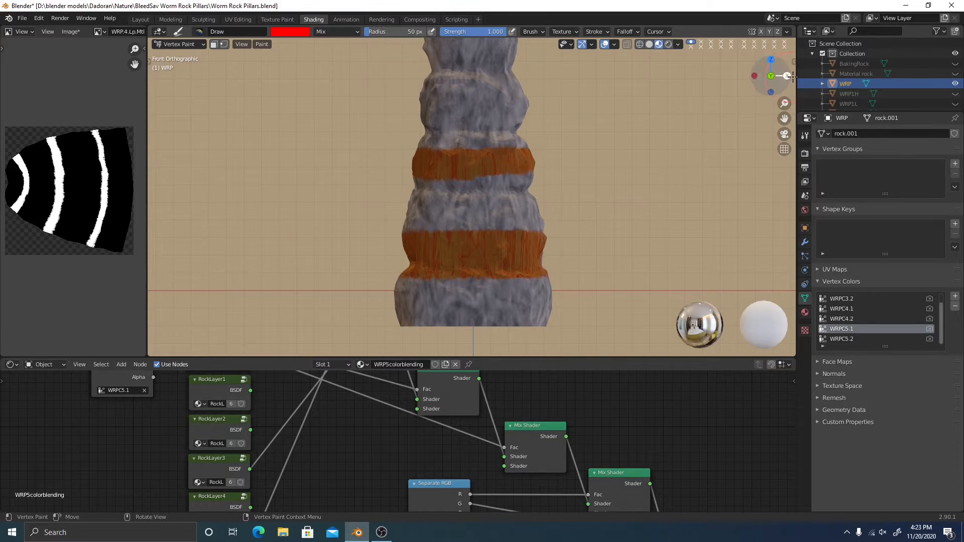
{"action": "left_click", "coordinate": [788, 76]}
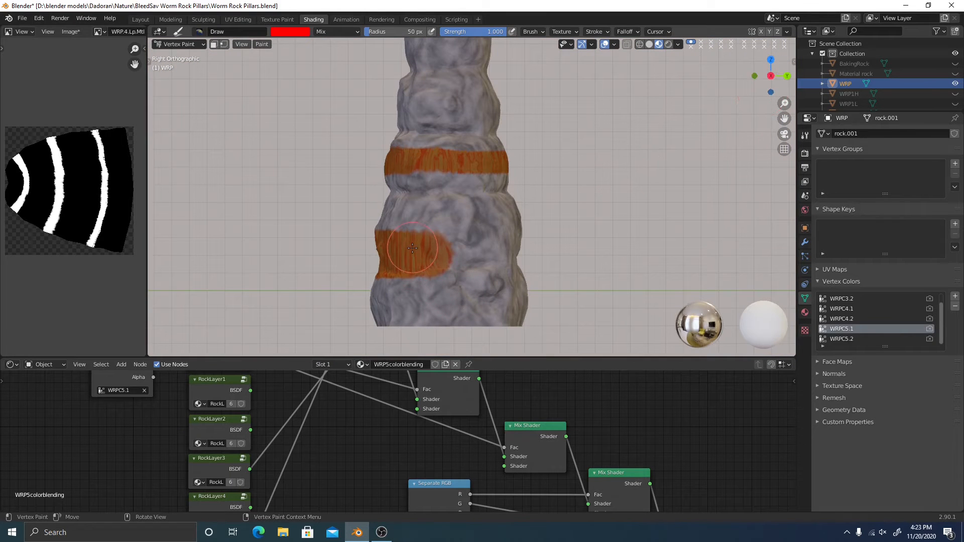
{"action": "left_click_drag", "start_coordinate": [412, 247], "coordinate": [530, 256]}
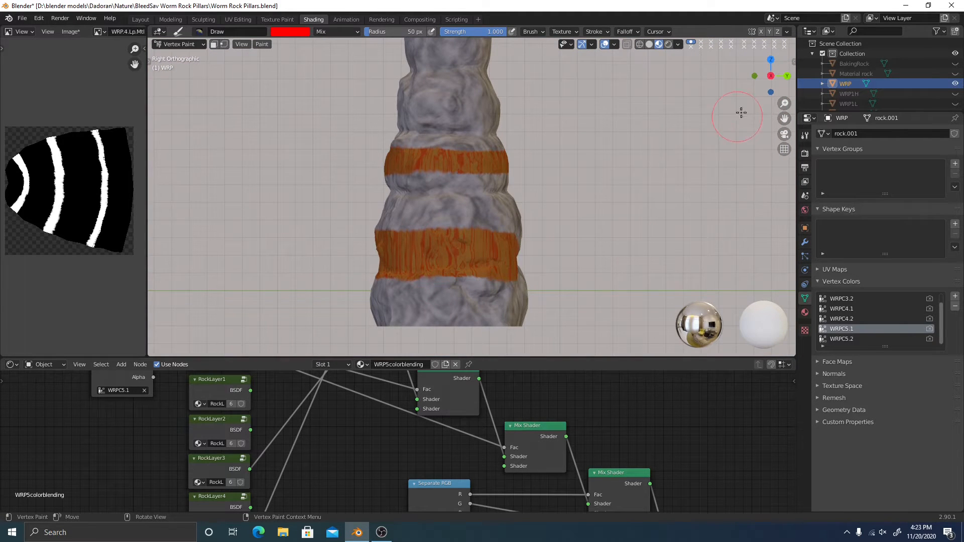
{"action": "left_click", "coordinate": [787, 76]}
{"action": "left_click_drag", "start_coordinate": [412, 255], "coordinate": [547, 256]}
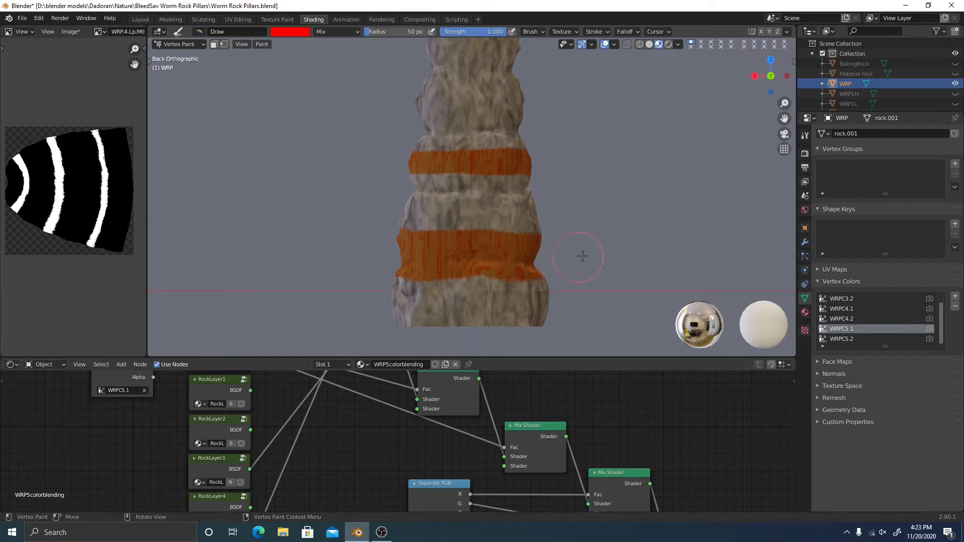
{"action": "left_click", "coordinate": [788, 76]}
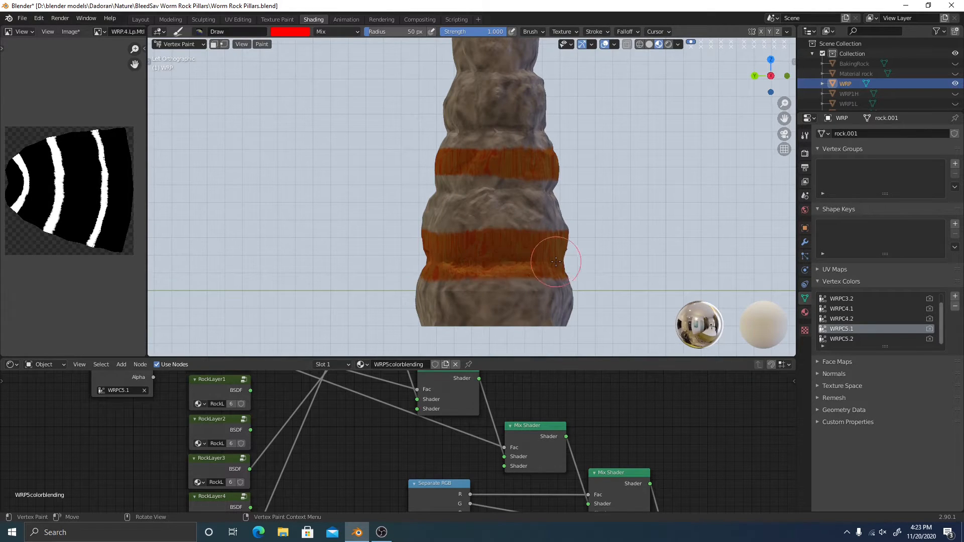
Paint a red band around the upper edge of the second segment from the top, covering the right, back, left and front
{"action": "middle_click_drag", "start_coordinate": [485, 296], "coordinate": [405, 283]}
{"action": "middle_click_drag", "start_coordinate": [421, 187], "coordinate": [578, 243]}
{"action": "scroll", "coordinate": [522, 135], "scroll_direction": "up", "scroll_amount": 3}
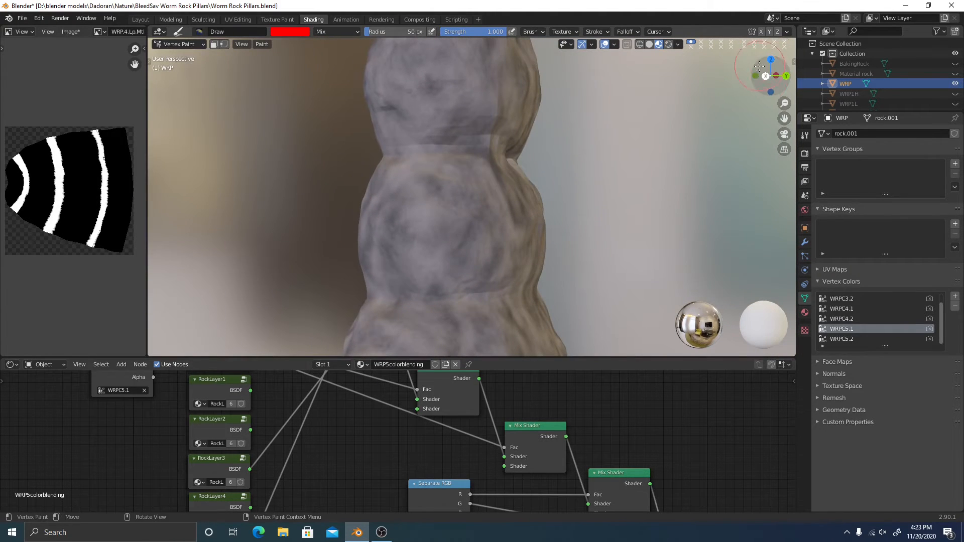
{"action": "left_click", "coordinate": [766, 76]}
{"action": "scroll", "coordinate": [585, 185], "scroll_direction": "up", "scroll_amount": 1}
{"action": "middle_click_drag", "start_coordinate": [585, 186], "coordinate": [613, 201], "text": "shift"}
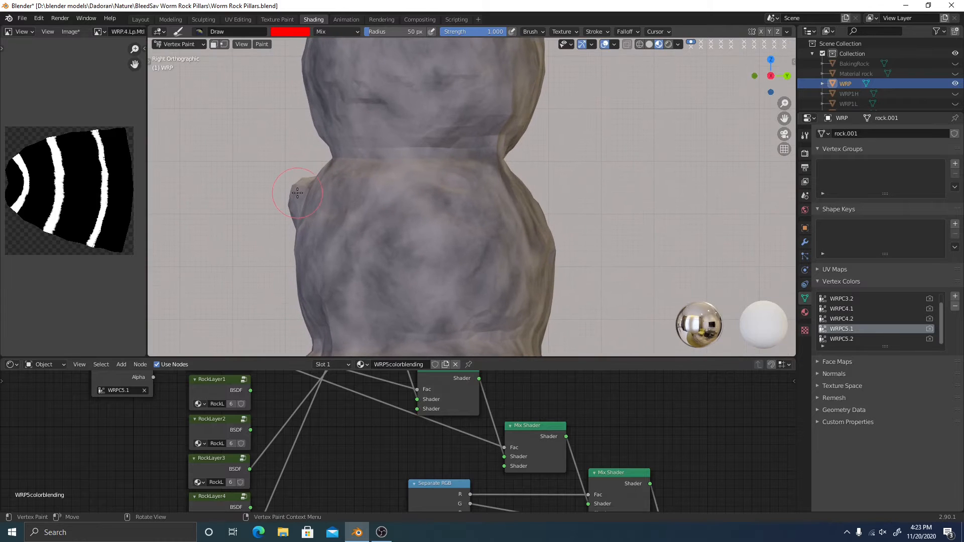
{"action": "mouse_move", "coordinate": [286, 193]}
{"action": "left_mouse_down"}
{"action": "mouse_move", "coordinate": [648, 182]}
{"action": "mouse_move", "coordinate": [684, 191]}
{"action": "mouse_move", "coordinate": [505, 183]}
{"action": "left_mouse_up"}
{"action": "left_click", "coordinate": [787, 76]}
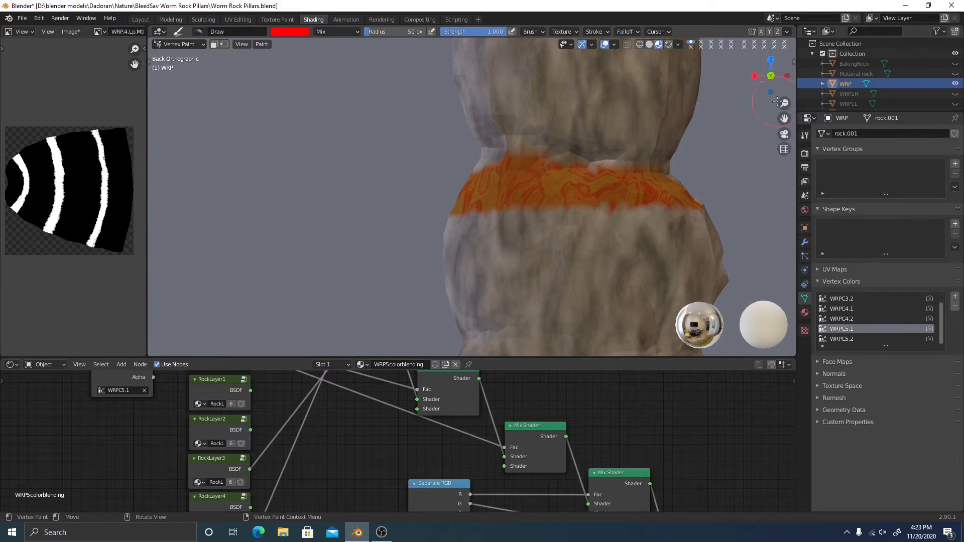
{"action": "left_click", "coordinate": [787, 76]}
{"action": "mouse_move", "coordinate": [427, 193]}
{"action": "left_mouse_down"}
{"action": "mouse_move", "coordinate": [629, 182]}
{"action": "mouse_move", "coordinate": [467, 183]}
{"action": "mouse_move", "coordinate": [567, 176]}
{"action": "mouse_move", "coordinate": [630, 180]}
{"action": "left_mouse_up"}
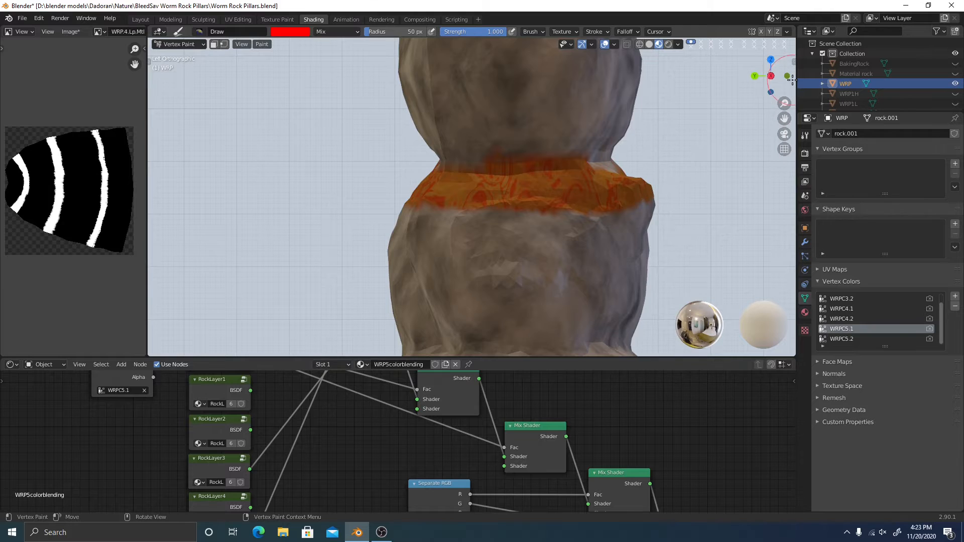
{"action": "left_click", "coordinate": [787, 76]}
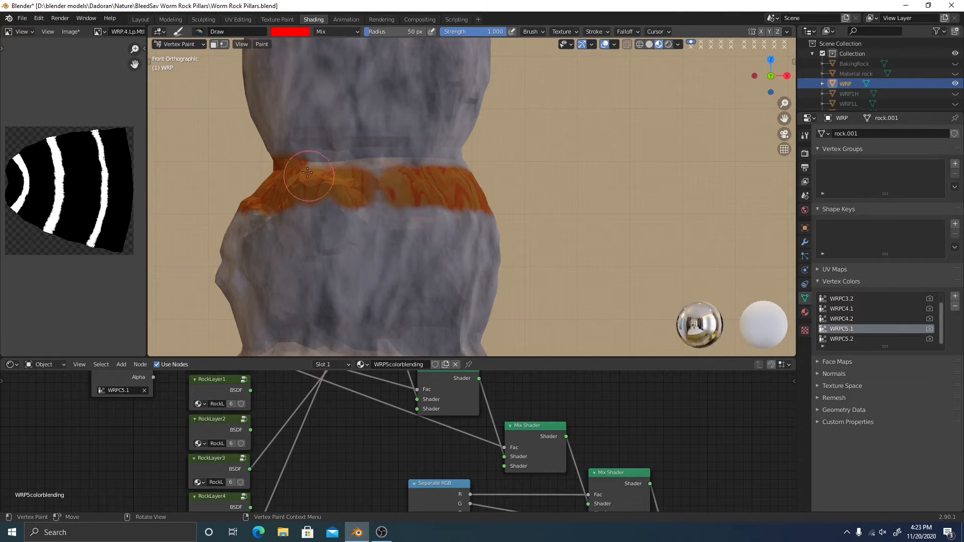
{"action": "left_click_drag", "start_coordinate": [307, 172], "coordinate": [442, 184]}
Examine the mesh vertices around the red bands in Edit Mode, then the blended upper edge of the fourth segment's band in Vertex Paint
{"action": "scroll", "coordinate": [486, 224], "scroll_direction": "down", "scroll_amount": 1}
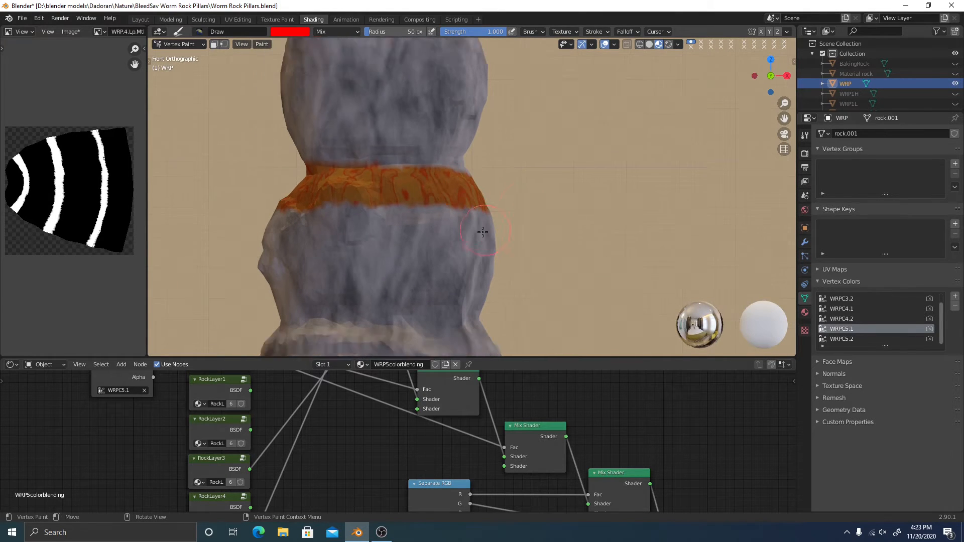
{"action": "scroll", "coordinate": [483, 232], "scroll_direction": "down", "scroll_amount": 2}
{"action": "middle_click_drag", "start_coordinate": [479, 234], "coordinate": [476, 175], "text": "shift"}
{"action": "middle_click_drag", "start_coordinate": [427, 293], "coordinate": [434, 178], "text": "shift"}
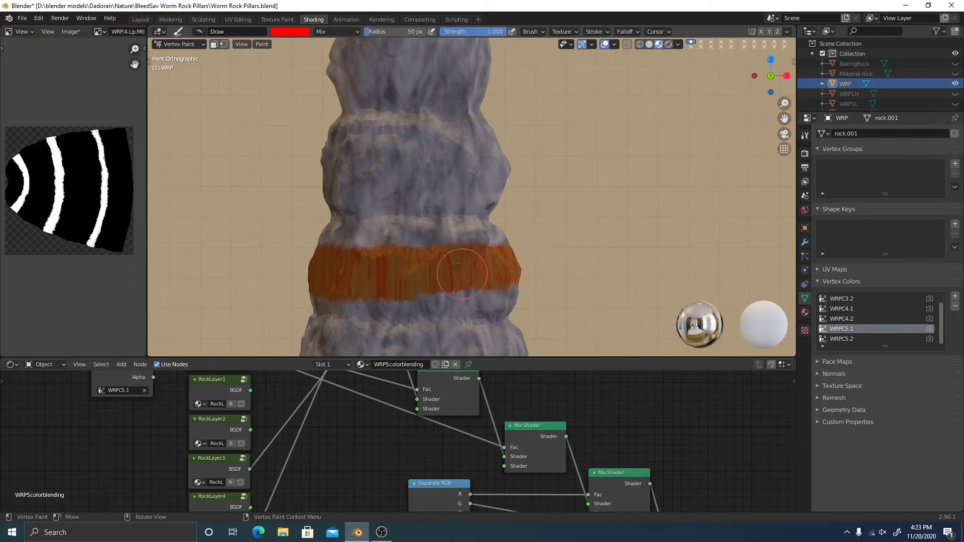
{"action": "key", "text": "Tab"}
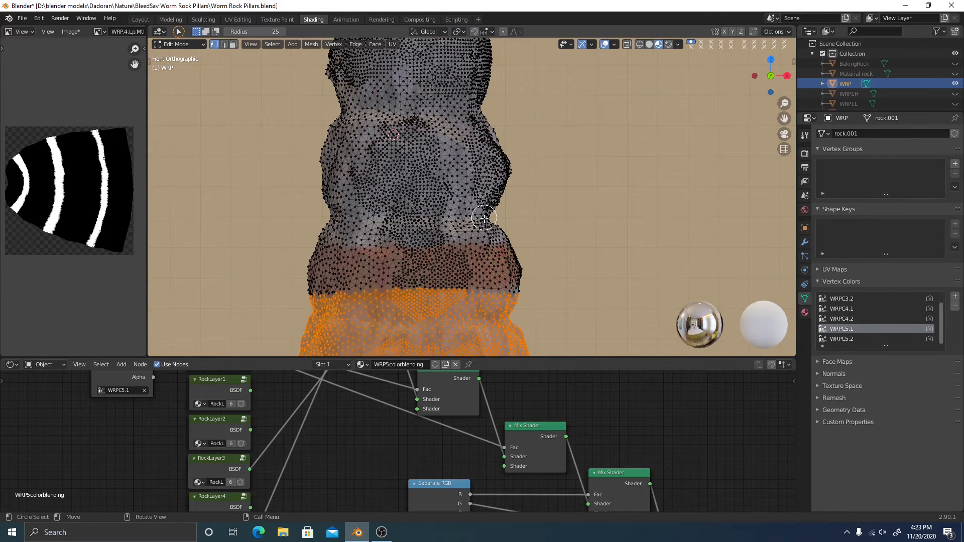
{"action": "key", "text": "c"}
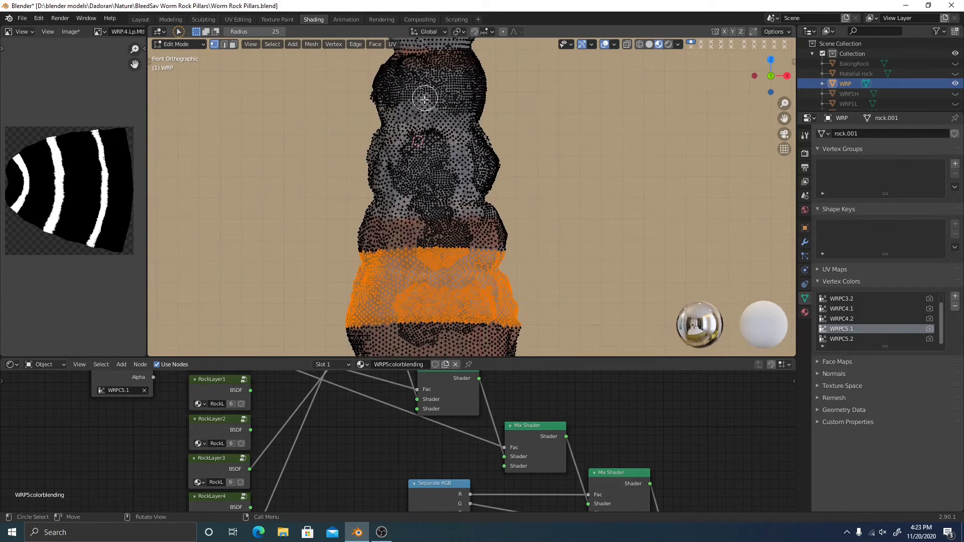
{"action": "scroll", "coordinate": [442, 116], "scroll_direction": "up", "scroll_amount": 4}
{"action": "key", "text": "Tab"}
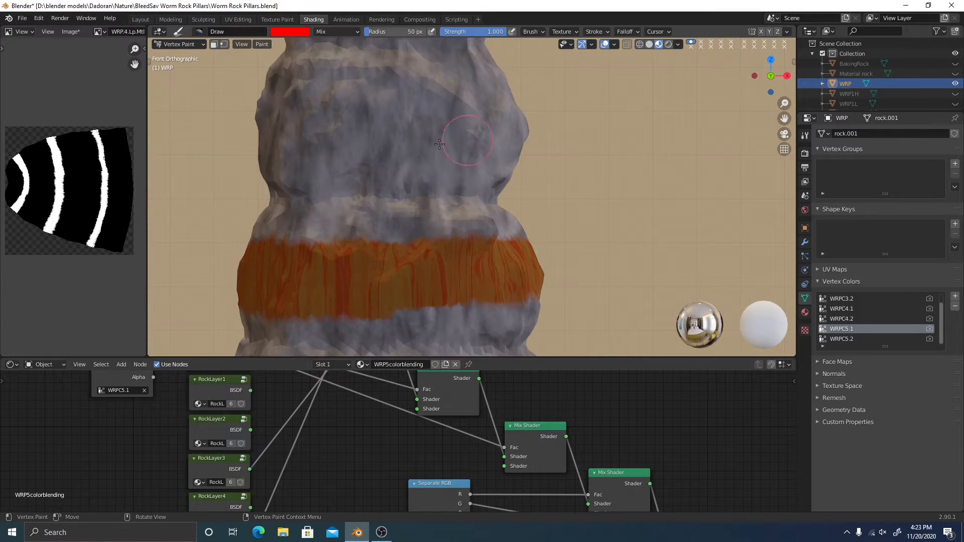
{"action": "scroll", "coordinate": [478, 90], "scroll_direction": "up", "scroll_amount": 1}
{"action": "scroll", "coordinate": [481, 88], "scroll_direction": "up", "scroll_amount": 3}
{"action": "middle_click_drag", "start_coordinate": [442, 211], "coordinate": [426, 260]}
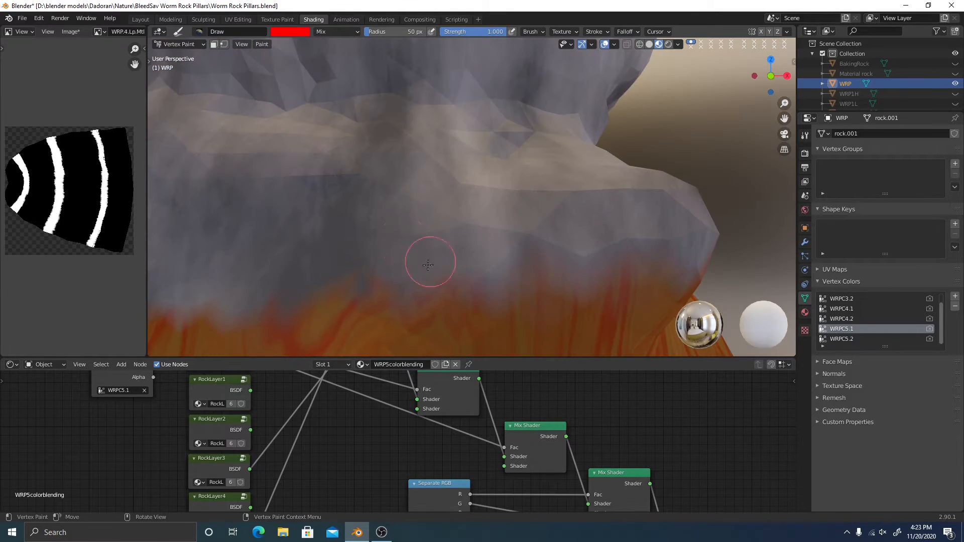
{"action": "scroll", "coordinate": [508, 236], "scroll_direction": "down", "scroll_amount": 5}
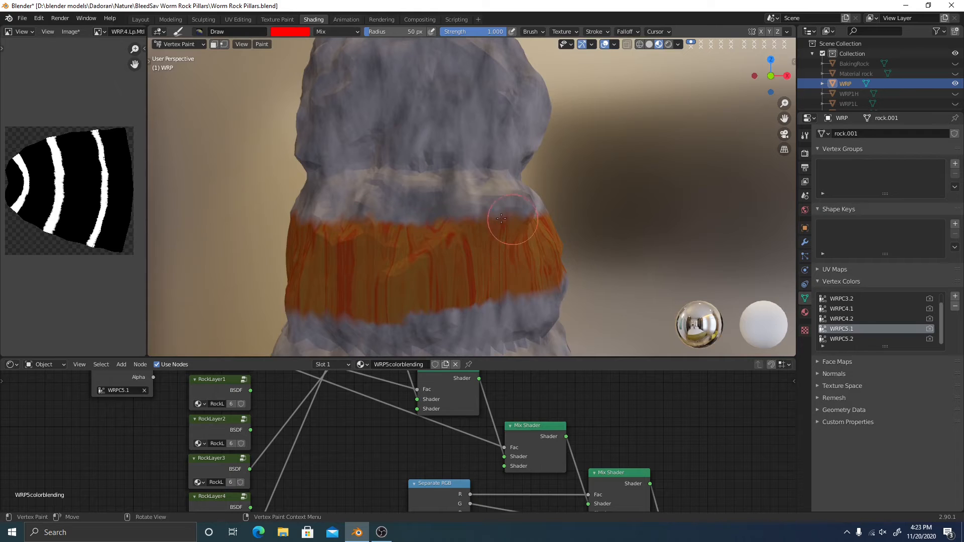
Try a much darker red as the brush colour, and undo the change
{"action": "left_click", "coordinate": [285, 31]}
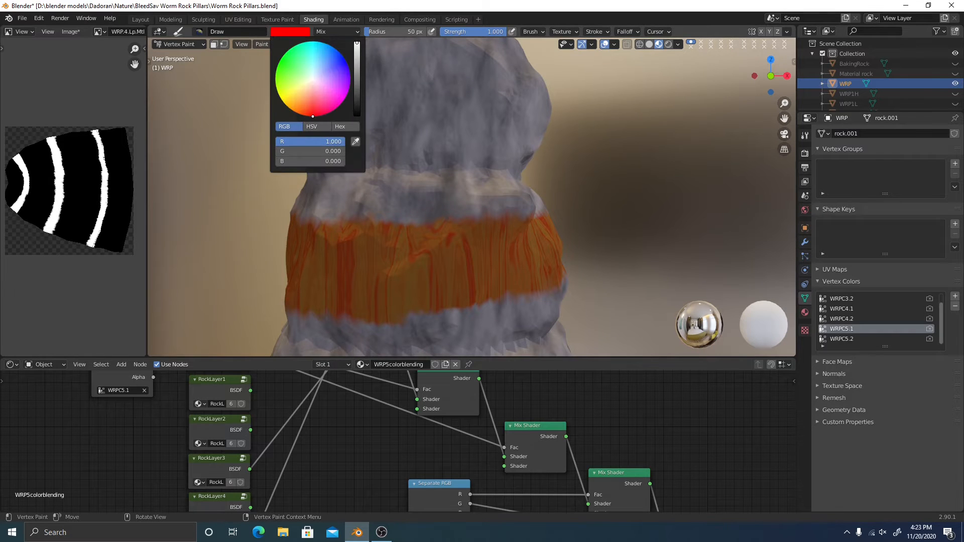
{"action": "left_click_drag", "start_coordinate": [357, 43], "coordinate": [357, 103]}
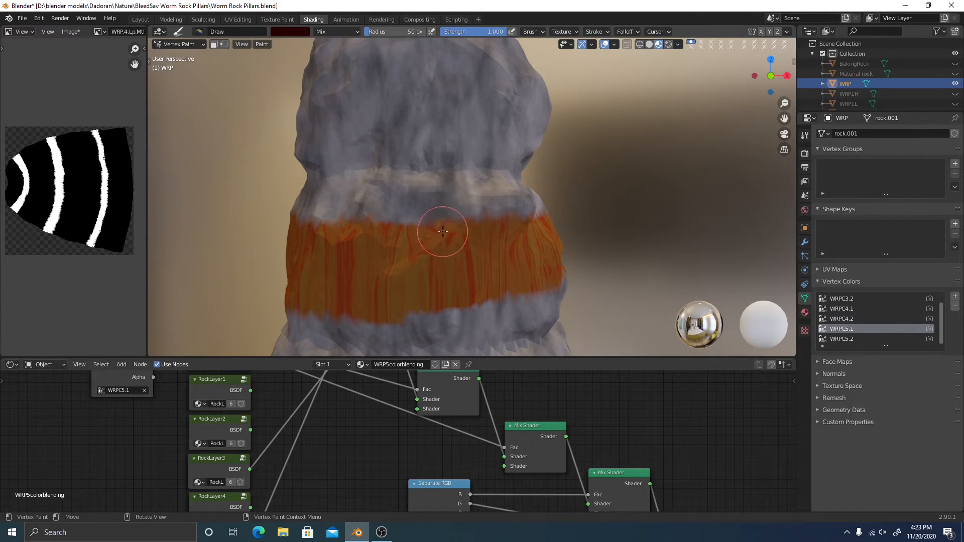
{"action": "scroll", "coordinate": [442, 290], "scroll_direction": "up", "scroll_amount": 3}
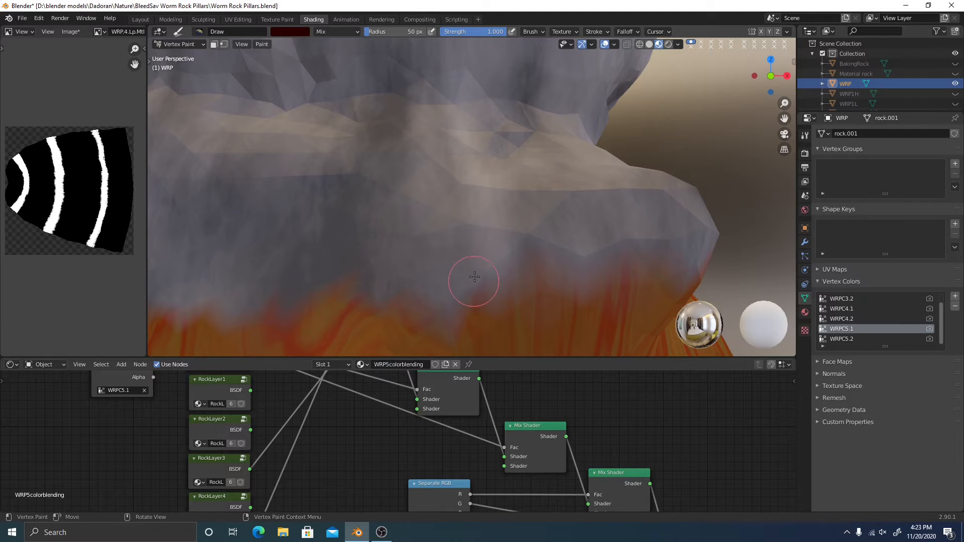
{"action": "key", "text": "ctrl+z"}
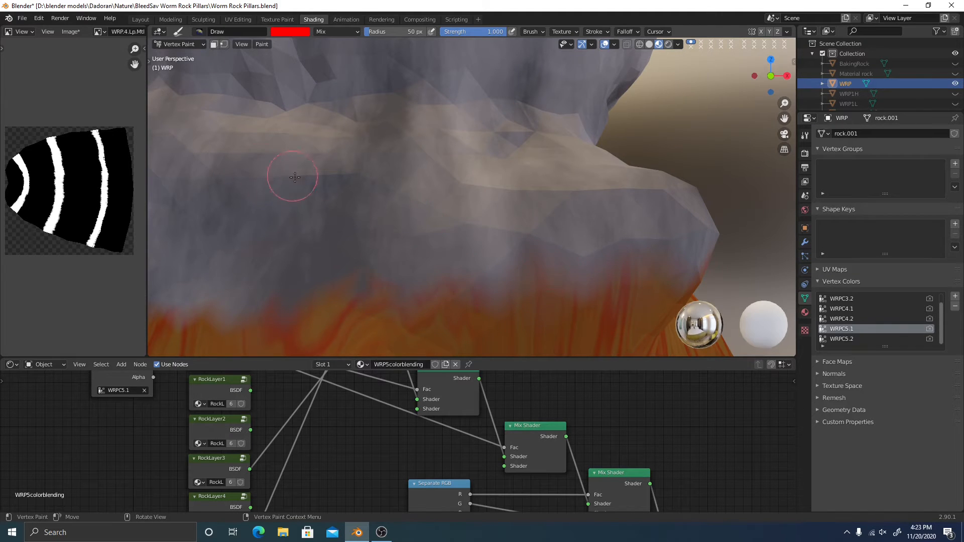
Connect RockLayer1's BSDF to the second Mix Shader's second Shader input
{"action": "scroll", "coordinate": [426, 221], "scroll_direction": "down", "scroll_amount": 4}
{"action": "middle_click_drag", "start_coordinate": [426, 221], "coordinate": [436, 174], "text": "shift"}
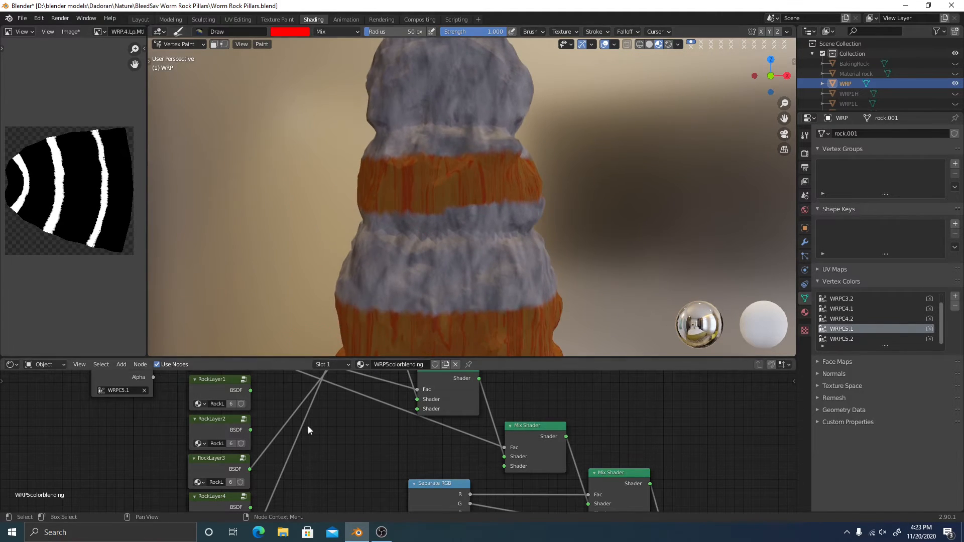
{"action": "scroll", "coordinate": [344, 453], "scroll_direction": "down", "scroll_amount": 1}
{"action": "middle_click_drag", "start_coordinate": [344, 454], "coordinate": [287, 458]}
{"action": "scroll", "coordinate": [332, 423], "scroll_direction": "down", "scroll_amount": 4}
{"action": "left_click_drag", "start_coordinate": [254, 415], "coordinate": [368, 426]}
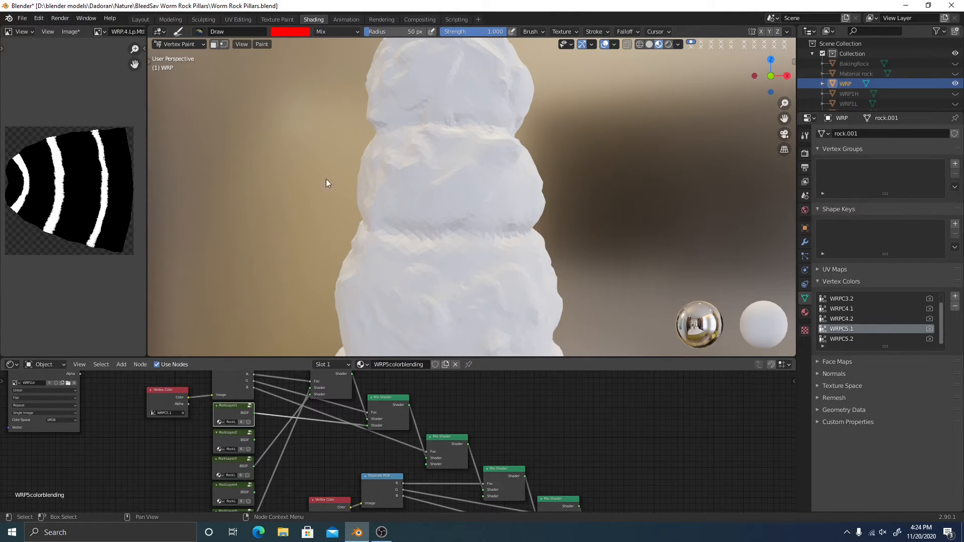
{"action": "scroll", "coordinate": [292, 429], "scroll_direction": "up", "scroll_amount": 4, "text": "shift"}
{"action": "scroll", "coordinate": [305, 444], "scroll_direction": "up", "scroll_amount": 2}
{"action": "middle_click_drag", "start_coordinate": [294, 466], "coordinate": [311, 396]}
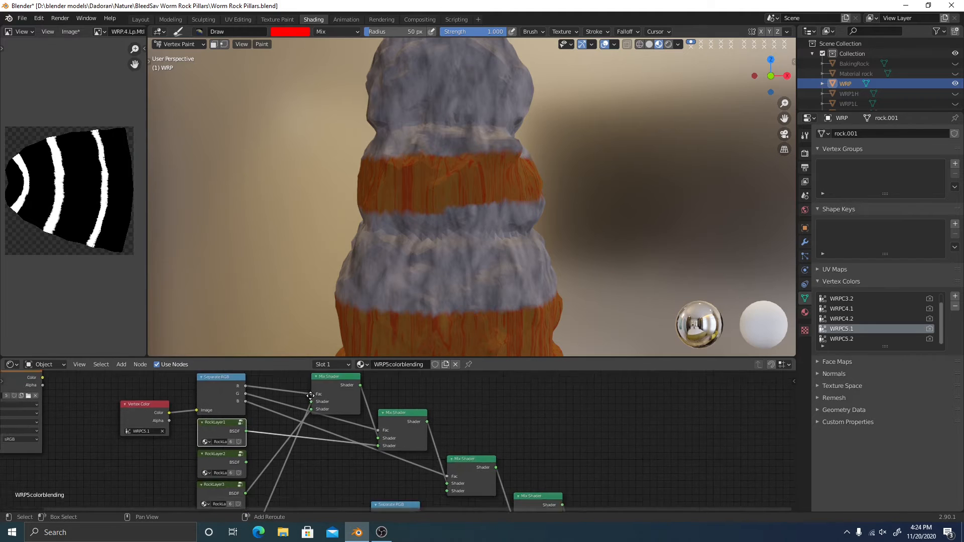
{"action": "scroll", "coordinate": [311, 396], "scroll_direction": "up", "scroll_amount": 1}
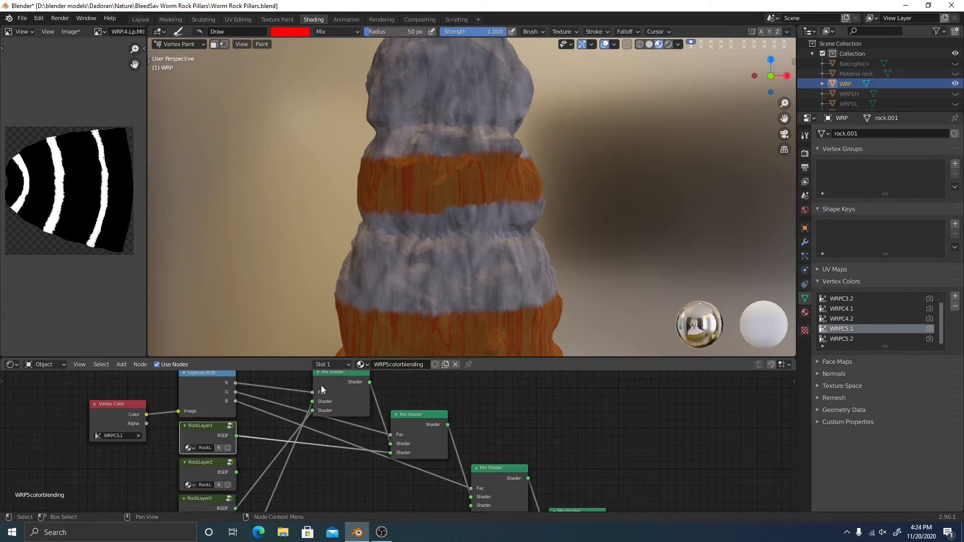
Try a green brush stroke across the upper part of the fifth segment, and undo it
{"action": "left_click", "coordinate": [296, 31]}
{"action": "scroll", "coordinate": [314, 136], "scroll_direction": "down", "scroll_amount": 10}
{"action": "left_click_drag", "start_coordinate": [287, 149], "coordinate": [371, 170]}
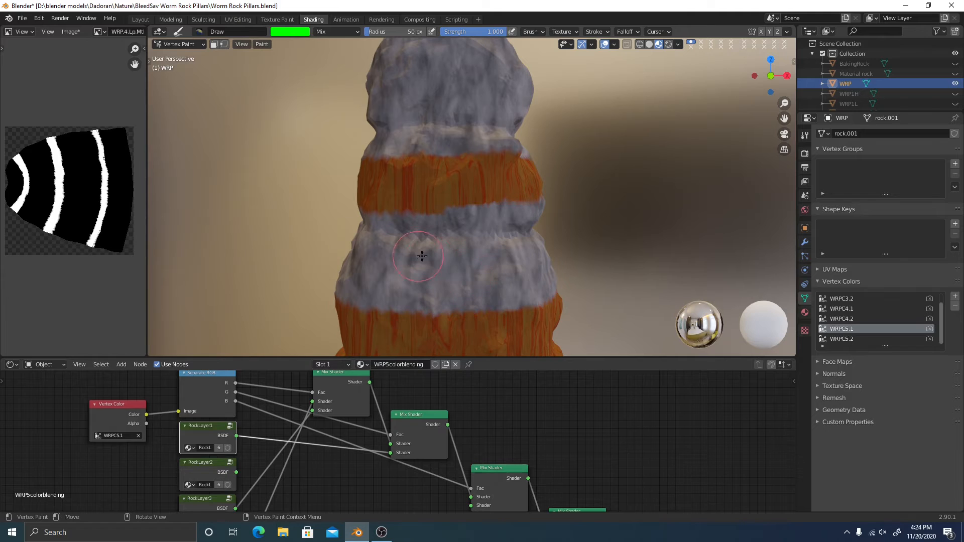
{"action": "left_click_drag", "start_coordinate": [421, 256], "coordinate": [510, 259]}
{"action": "key", "text": "ctrl+z"}
Set the brush colour to yellow and paint a horizontal patch across the upper front of the fifth segment
{"action": "left_click", "coordinate": [296, 32]}
{"action": "left_click_drag", "start_coordinate": [301, 151], "coordinate": [345, 151]}
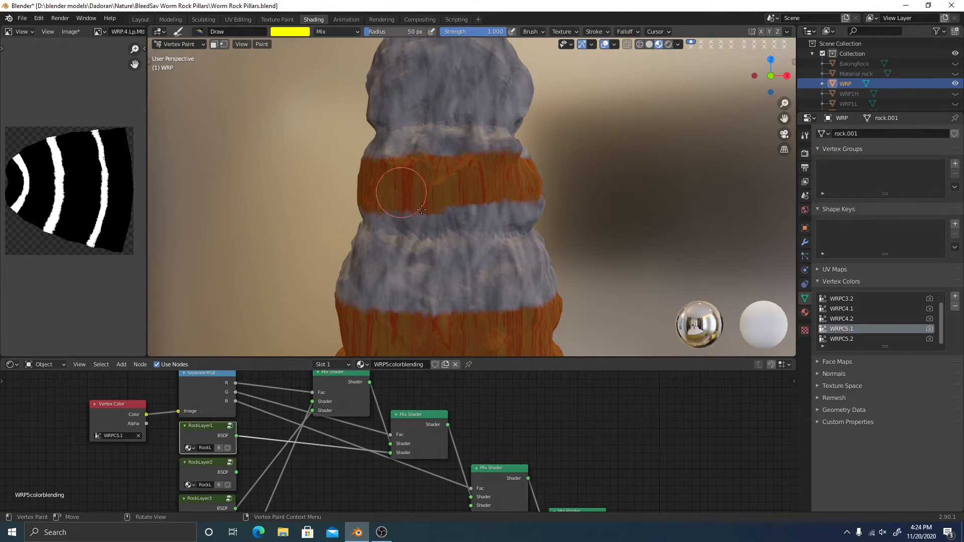
{"action": "left_click_drag", "start_coordinate": [423, 262], "coordinate": [519, 249]}
{"action": "scroll", "coordinate": [504, 257], "scroll_direction": "up", "scroll_amount": 5}
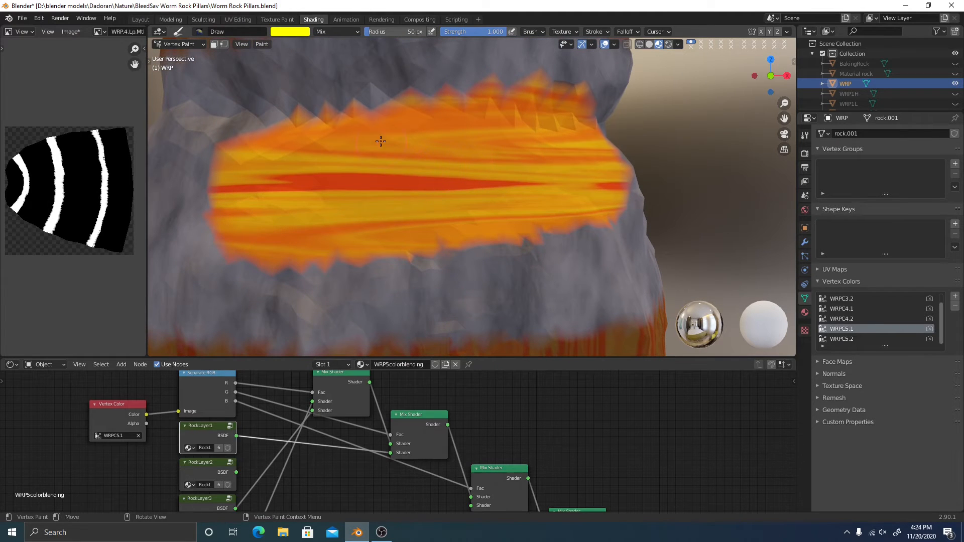
{"action": "mouse_move", "coordinate": [466, 152]}
{"action": "middle_mouse_down"}
{"action": "mouse_move", "coordinate": [563, 148]}
{"action": "mouse_move", "coordinate": [478, 148]}
{"action": "middle_mouse_up"}
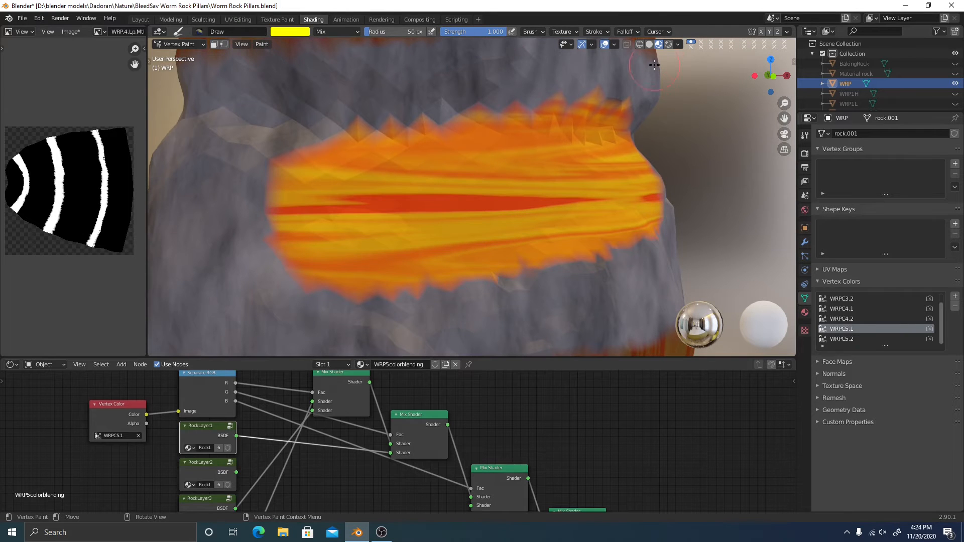
In Solid shading, set the brush colour to pure green and paint over the left half of the yellow patch and beyond its end
{"action": "left_click", "coordinate": [649, 44]}
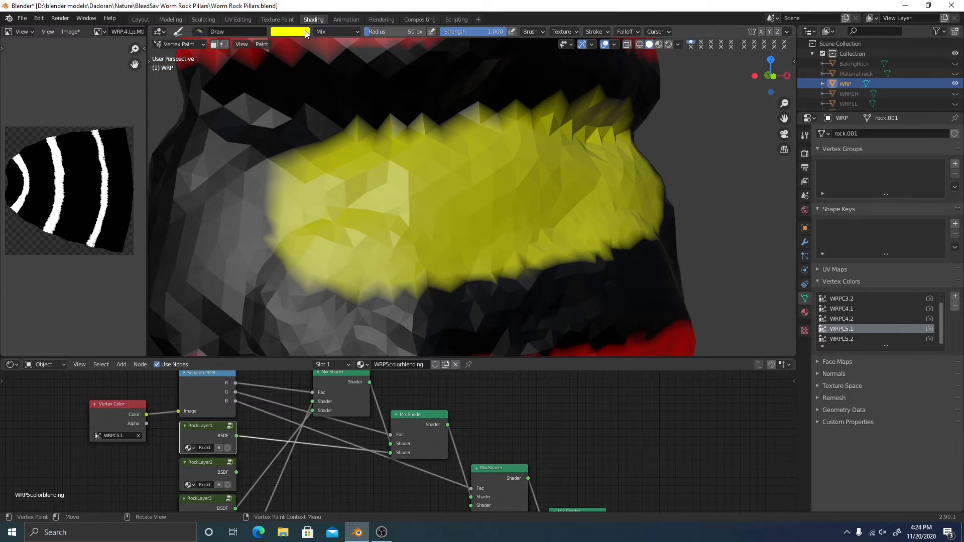
{"action": "left_click", "coordinate": [304, 33]}
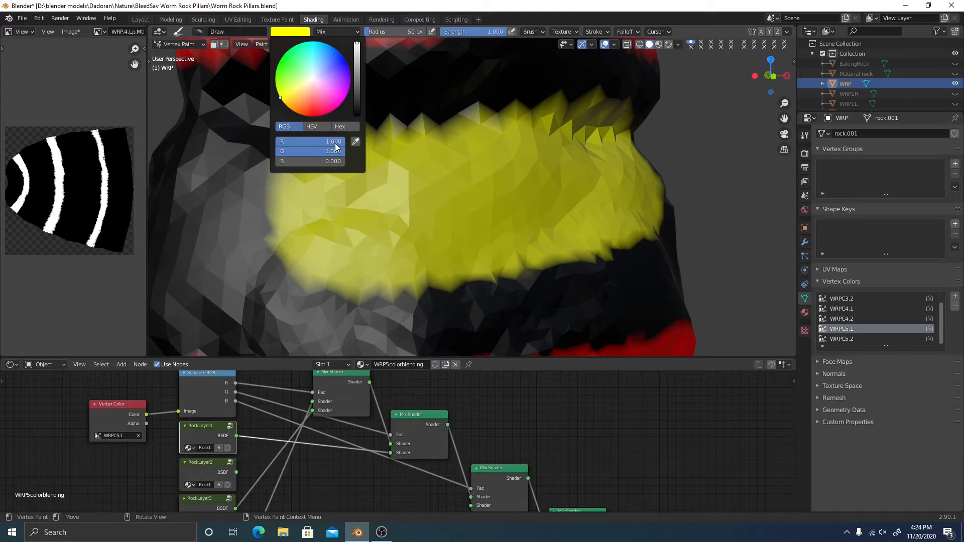
{"action": "left_click_drag", "start_coordinate": [335, 144], "coordinate": [275, 144]}
{"action": "mouse_move", "coordinate": [422, 198]}
{"action": "left_mouse_down"}
{"action": "mouse_move", "coordinate": [254, 196]}
{"action": "mouse_move", "coordinate": [381, 214]}
{"action": "mouse_move", "coordinate": [347, 261]}
{"action": "mouse_move", "coordinate": [407, 258]}
{"action": "mouse_move", "coordinate": [187, 218]}
{"action": "left_mouse_up"}
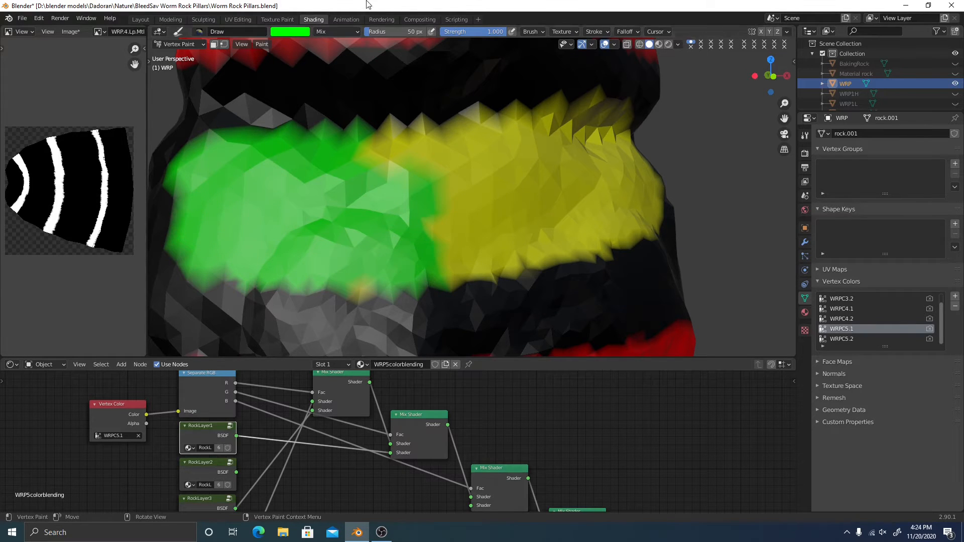
In Material Preview shading, paint green over the upper and lower parts of the remaining yellow patch on the fifth segment
{"action": "left_click", "coordinate": [660, 45]}
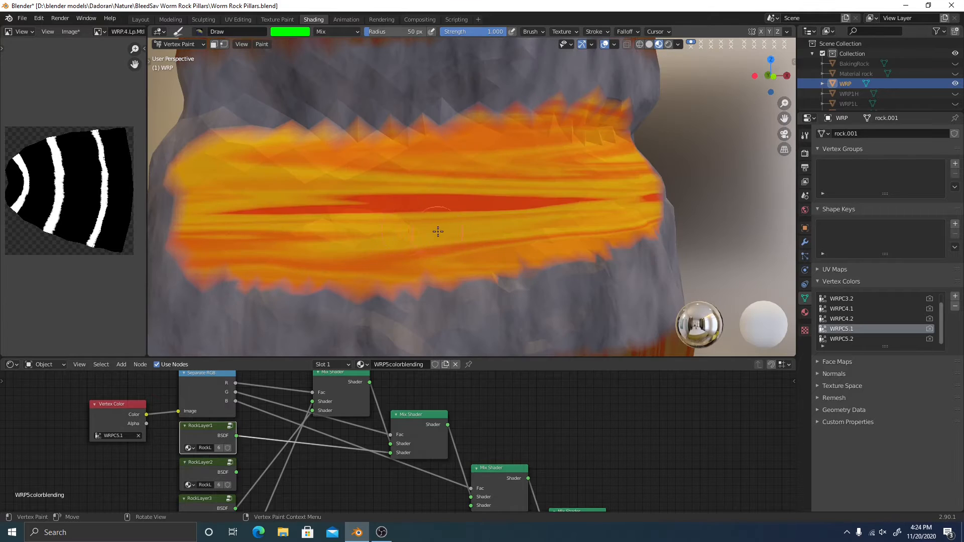
{"action": "scroll", "coordinate": [438, 231], "scroll_direction": "down", "scroll_amount": 2}
{"action": "mouse_move", "coordinate": [478, 224]}
{"action": "middle_mouse_down", "text": "shift"}
{"action": "mouse_move", "coordinate": [532, 220]}
{"action": "mouse_move", "coordinate": [523, 220]}
{"action": "middle_mouse_up", "text": "shift"}
{"action": "mouse_move", "coordinate": [444, 142]}
{"action": "left_mouse_down"}
{"action": "mouse_move", "coordinate": [377, 151]}
{"action": "mouse_move", "coordinate": [462, 141]}
{"action": "mouse_move", "coordinate": [493, 173]}
{"action": "left_mouse_up"}
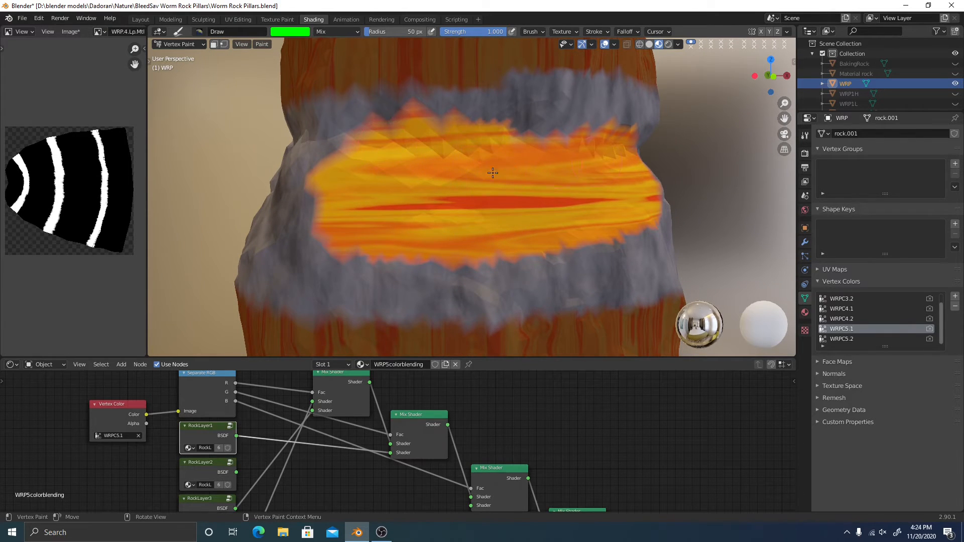
{"action": "left_click_drag", "start_coordinate": [539, 235], "coordinate": [619, 229]}
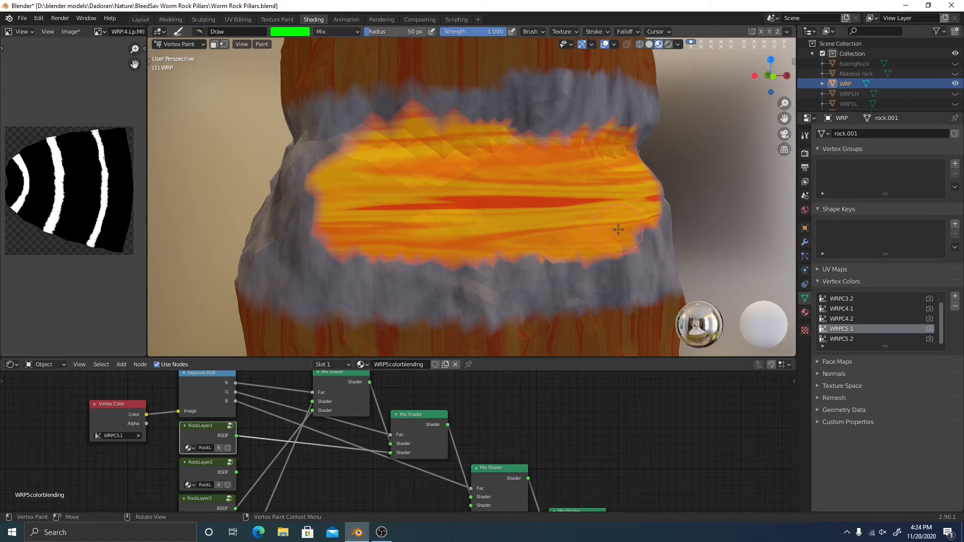
Undo the green and yellow strokes painted on the fifth segment
{"action": "key", "text": "ctrl+z"}
{"action": "key", "text": "ctrl+z"}
{"action": "key", "text": "ctrl+z"}
{"action": "key", "text": "ctrl+z"}
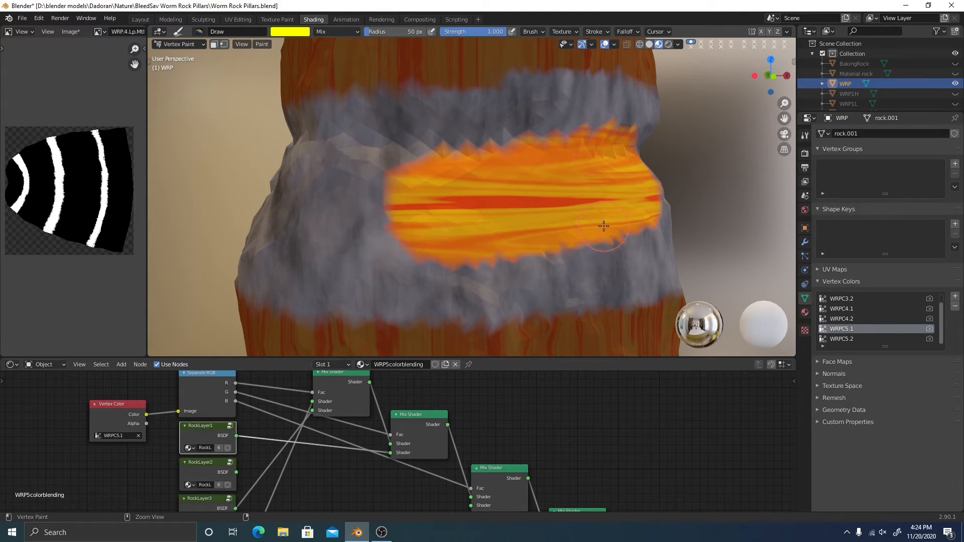
Set the brush colour to pure green and paint a horizontal band along the border between the grey rock and the brown layer below
{"action": "left_click", "coordinate": [278, 31]}
{"action": "mouse_move", "coordinate": [306, 141]}
{"action": "left_mouse_down"}
{"action": "mouse_move", "coordinate": [275, 141]}
{"action": "mouse_move", "coordinate": [345, 151]}
{"action": "left_mouse_up"}
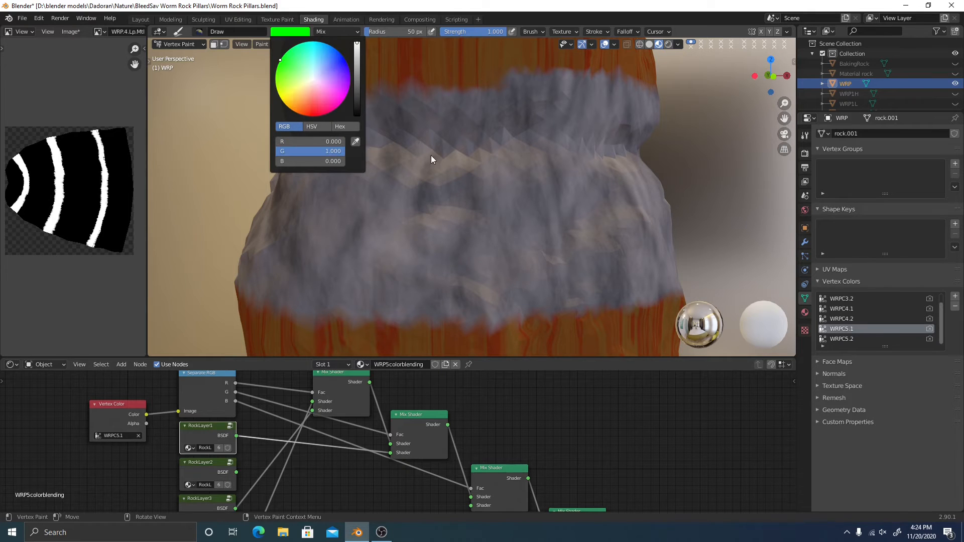
{"action": "scroll", "coordinate": [452, 108], "scroll_direction": "down", "scroll_amount": 4}
{"action": "middle_click_drag", "start_coordinate": [467, 133], "coordinate": [441, 173], "text": "shift"}
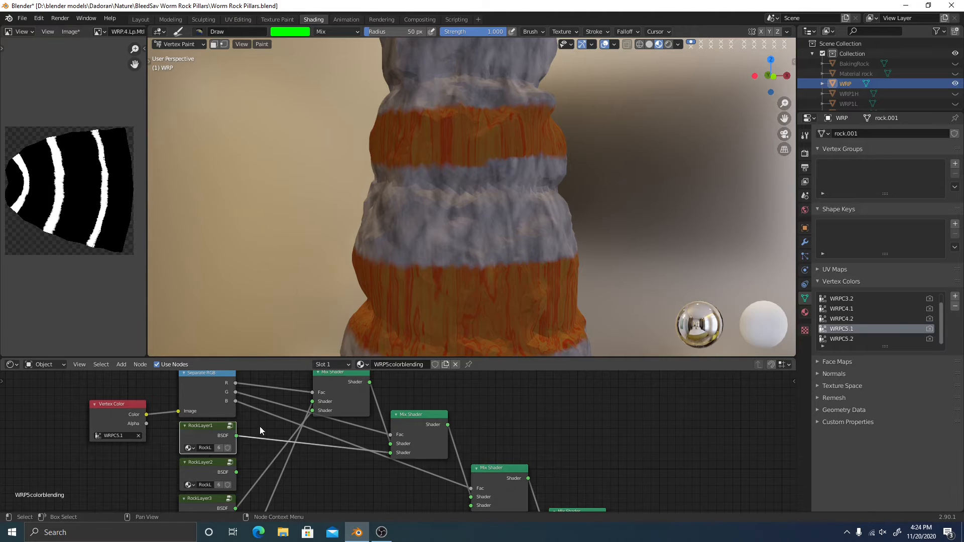
{"action": "scroll", "coordinate": [457, 263], "scroll_direction": "up", "scroll_amount": 6}
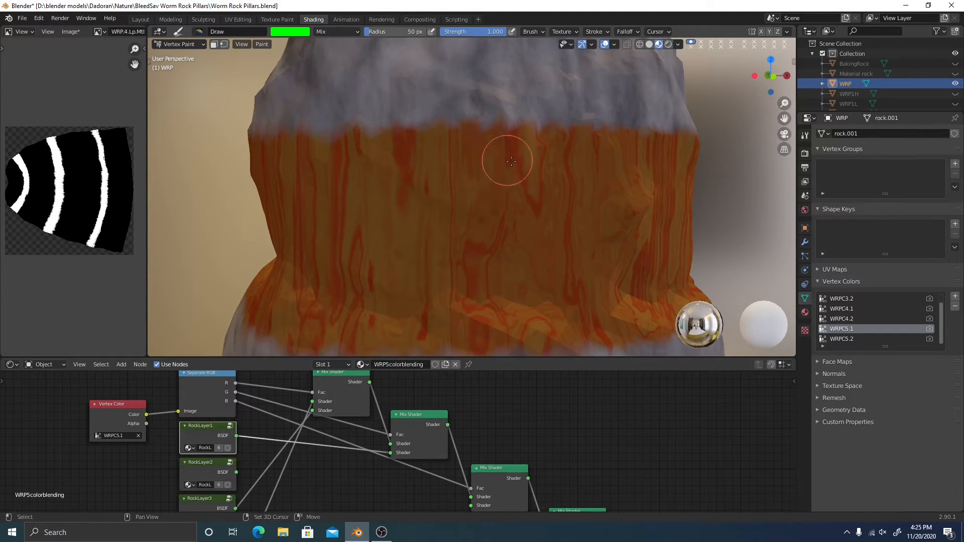
{"action": "middle_click_drag", "start_coordinate": [512, 161], "coordinate": [512, 204], "text": "shift"}
{"action": "mouse_move", "coordinate": [427, 144]}
{"action": "left_mouse_down"}
{"action": "mouse_move", "coordinate": [501, 158]}
{"action": "mouse_move", "coordinate": [646, 162]}
{"action": "left_mouse_up"}
{"action": "scroll", "coordinate": [596, 209], "scroll_direction": "up", "scroll_amount": 5}
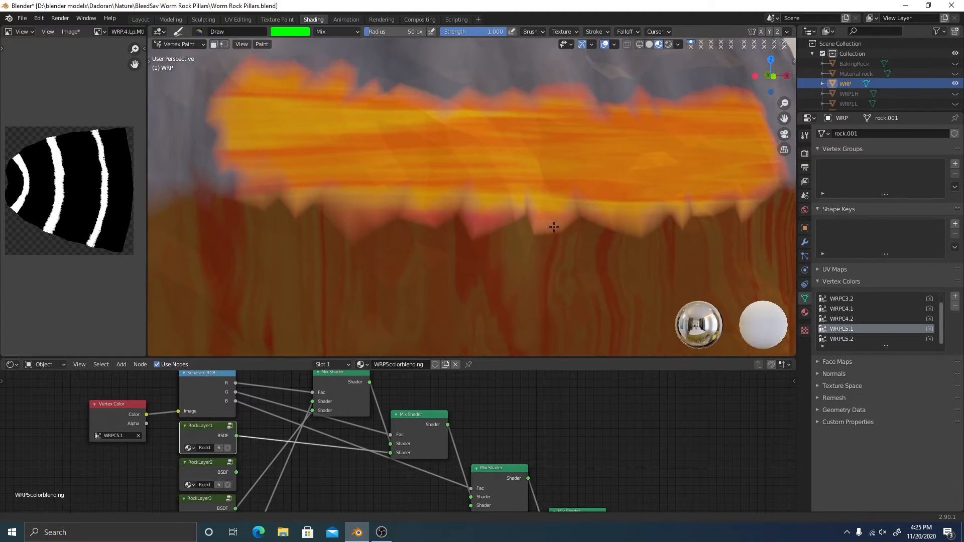
{"action": "scroll", "coordinate": [554, 227], "scroll_direction": "down", "scroll_amount": 6}
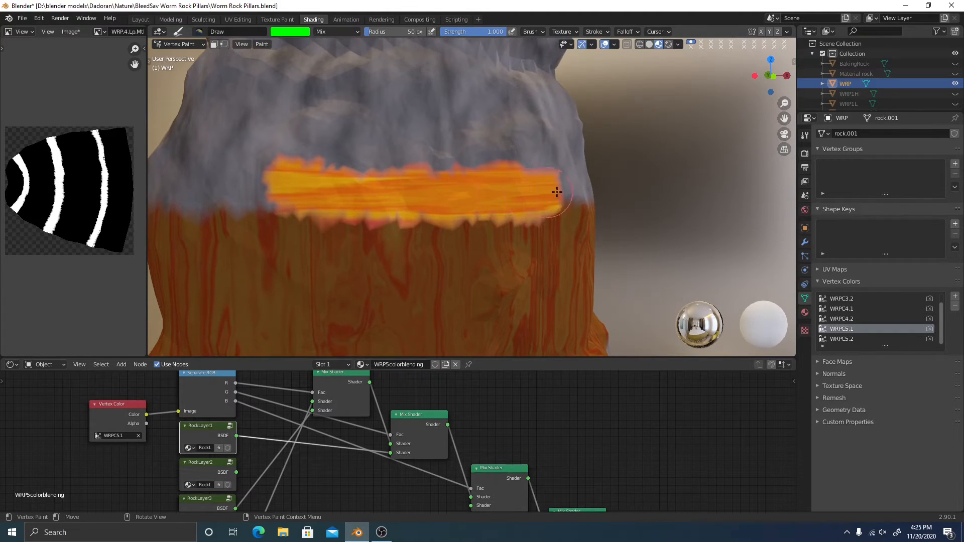
{"action": "left_click_drag", "start_coordinate": [557, 191], "coordinate": [594, 189]}
In Solid shading and front view, extend the green band along the black-red border across the pillar's full front
{"action": "scroll", "coordinate": [367, 223], "scroll_direction": "up", "scroll_amount": 5}
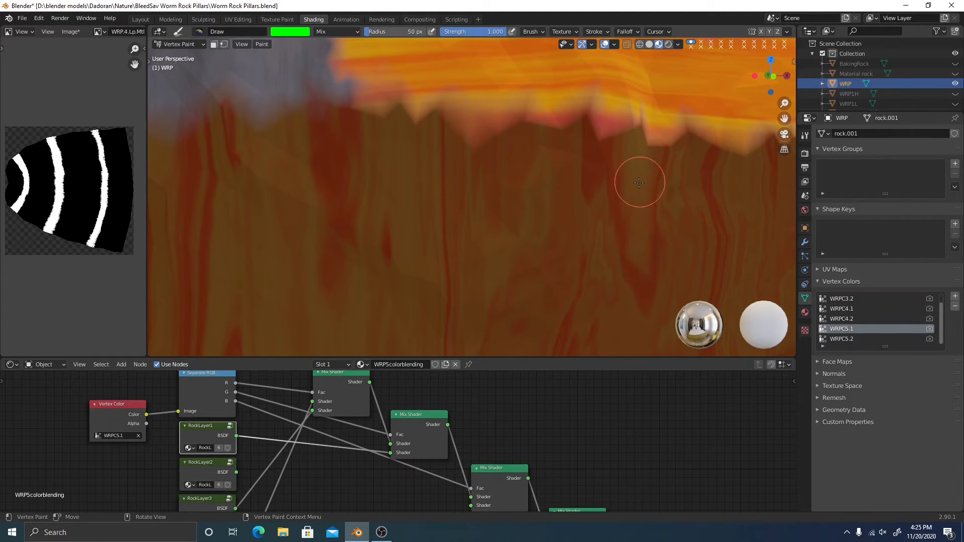
{"action": "scroll", "coordinate": [640, 179], "scroll_direction": "down", "scroll_amount": 5}
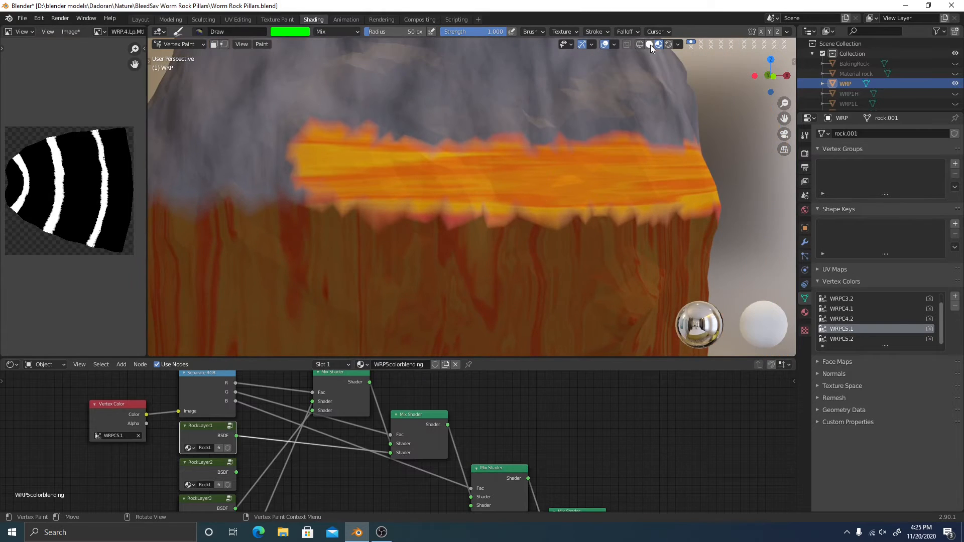
{"action": "left_click", "coordinate": [650, 45]}
{"action": "scroll", "coordinate": [528, 217], "scroll_direction": "up", "scroll_amount": 2}
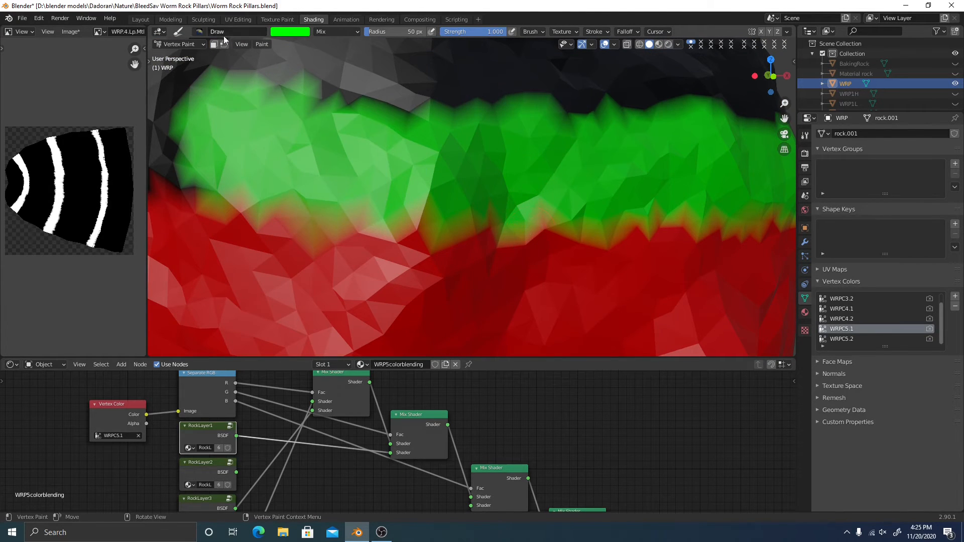
{"action": "scroll", "coordinate": [670, 125], "scroll_direction": "down", "scroll_amount": 3}
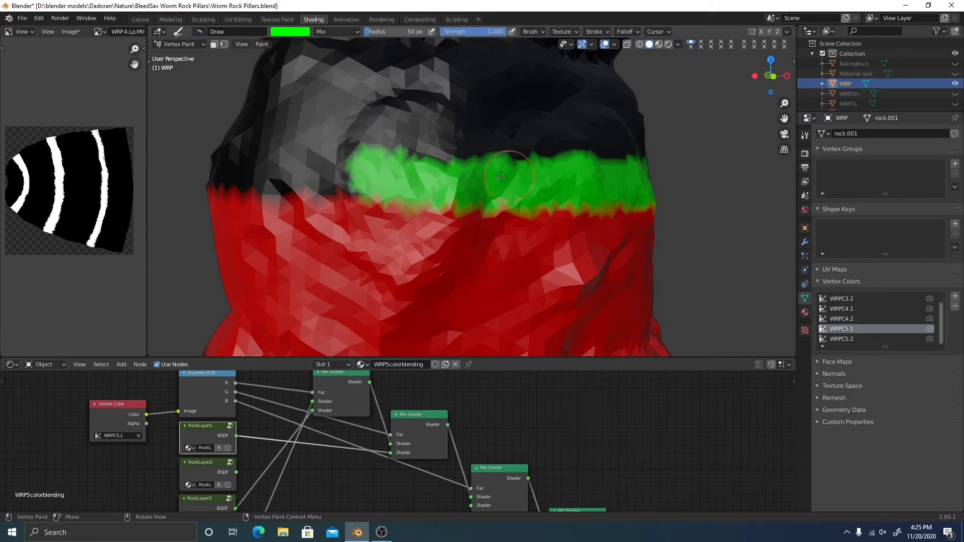
{"action": "left_click", "coordinate": [773, 76]}
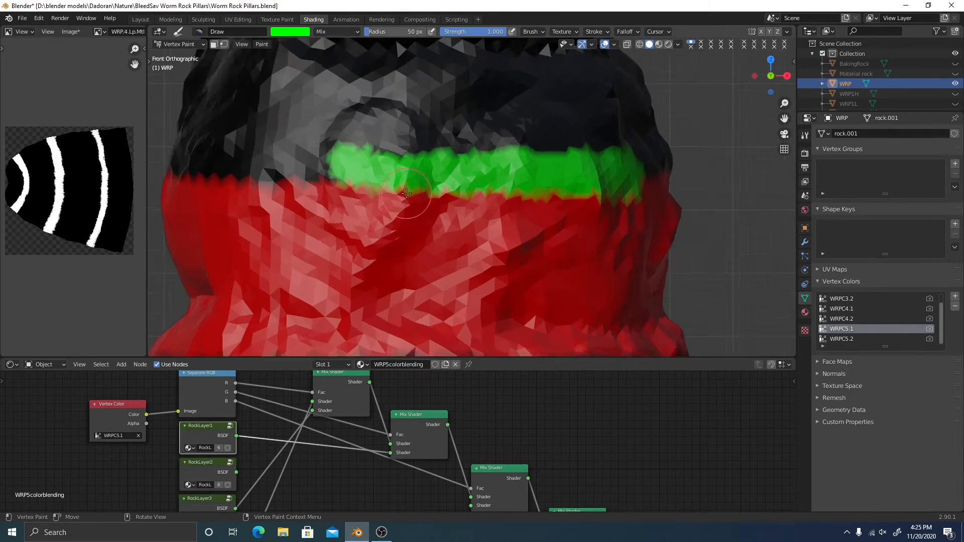
{"action": "middle_click_drag", "start_coordinate": [393, 185], "coordinate": [521, 201], "text": "shift"}
{"action": "scroll", "coordinate": [455, 173], "scroll_direction": "up", "scroll_amount": 1}
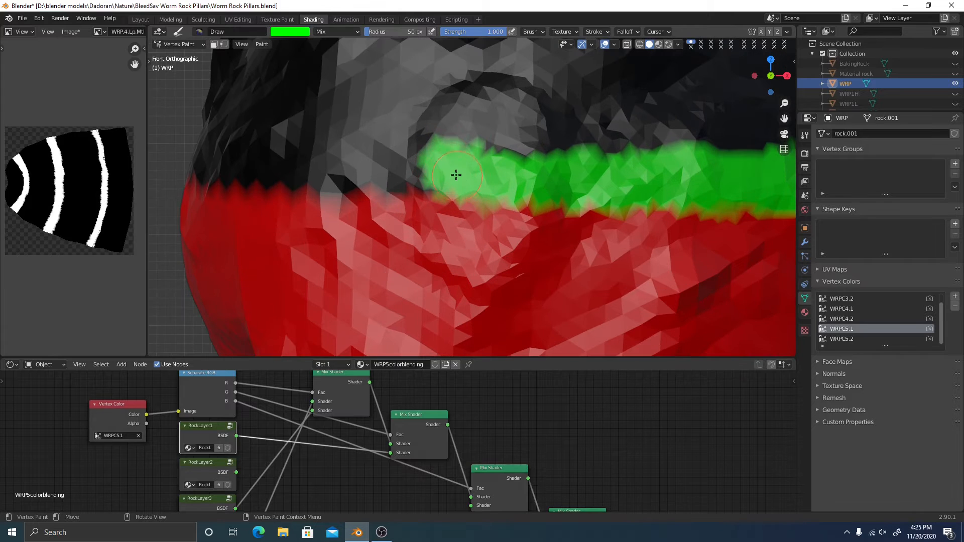
{"action": "mouse_move", "coordinate": [456, 174]}
{"action": "left_mouse_down"}
{"action": "mouse_move", "coordinate": [195, 167]}
{"action": "mouse_move", "coordinate": [341, 166]}
{"action": "mouse_move", "coordinate": [583, 194]}
{"action": "left_mouse_up"}
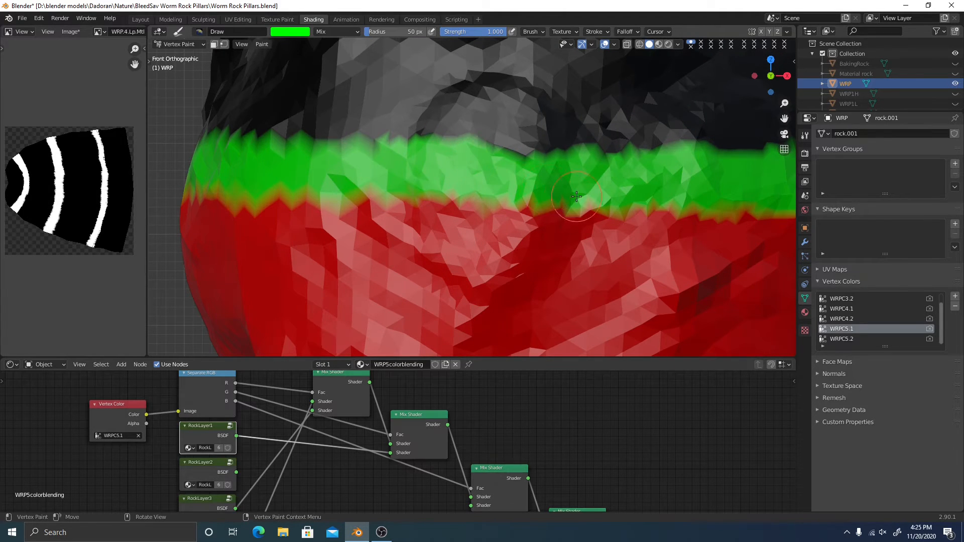
{"action": "middle_click_drag", "start_coordinate": [611, 195], "coordinate": [304, 196], "text": "shift"}
{"action": "left_click_drag", "start_coordinate": [329, 194], "coordinate": [578, 159]}
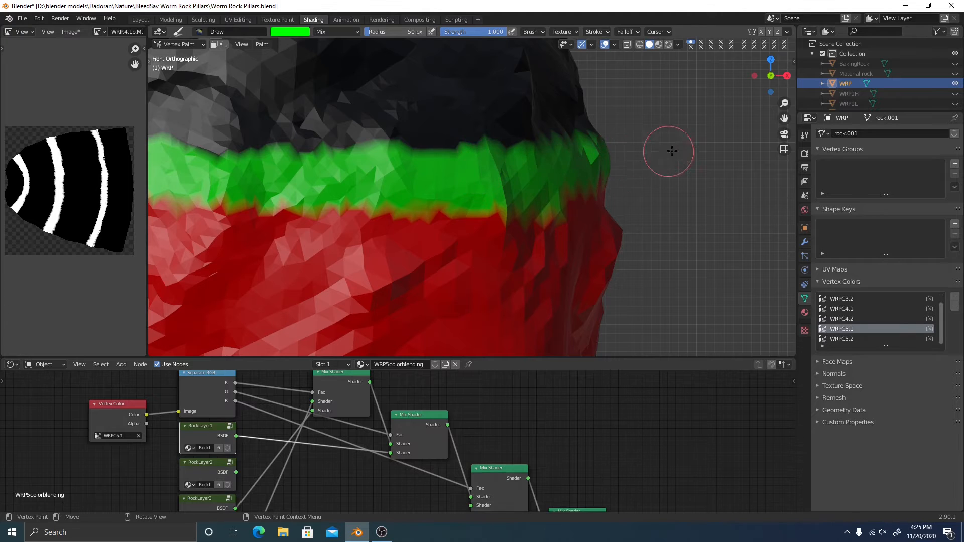
Continue the green band along the black-red border around the pillar's right side
{"action": "middle_click_drag", "start_coordinate": [668, 150], "coordinate": [616, 155]}
{"action": "left_click_drag", "start_coordinate": [438, 168], "coordinate": [504, 167]}
{"action": "scroll", "coordinate": [512, 171], "scroll_direction": "down", "scroll_amount": 4}
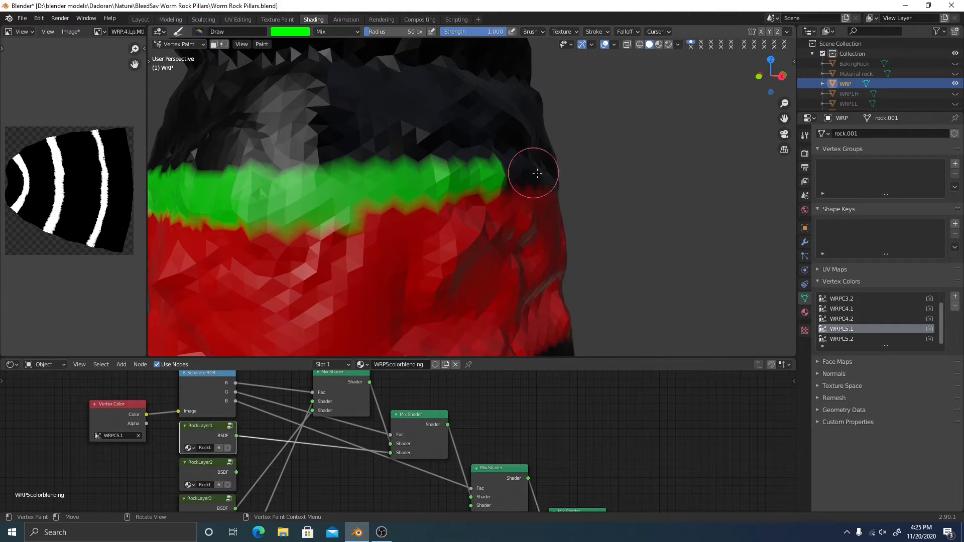
{"action": "middle_click_drag", "start_coordinate": [533, 172], "coordinate": [477, 187], "text": "shift"}
{"action": "mouse_move", "coordinate": [467, 191]}
{"action": "left_mouse_down"}
{"action": "mouse_move", "coordinate": [483, 178]}
{"action": "mouse_move", "coordinate": [545, 176]}
{"action": "left_mouse_up"}
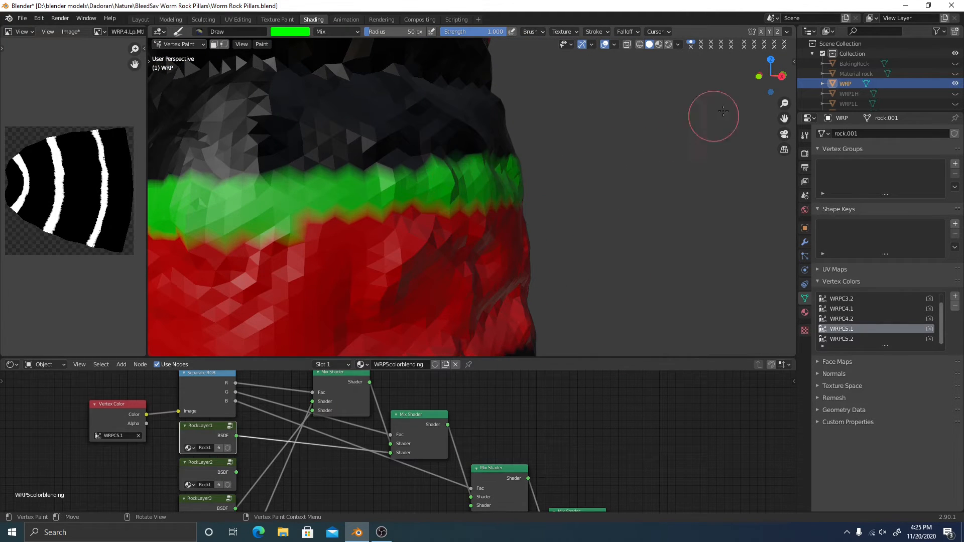
{"action": "left_click", "coordinate": [782, 73]}
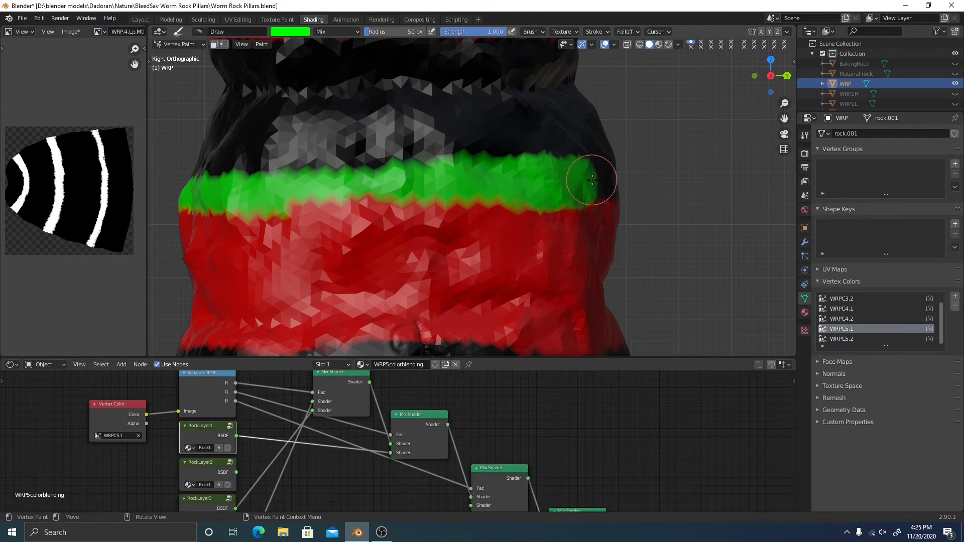
{"action": "mouse_move", "coordinate": [429, 187]}
{"action": "left_mouse_down"}
{"action": "mouse_move", "coordinate": [301, 173]}
{"action": "mouse_move", "coordinate": [217, 190]}
{"action": "left_mouse_up"}
From the back view onward, continue the green band around the pillar's back and left side to complete the ring
{"action": "left_click", "coordinate": [787, 76]}
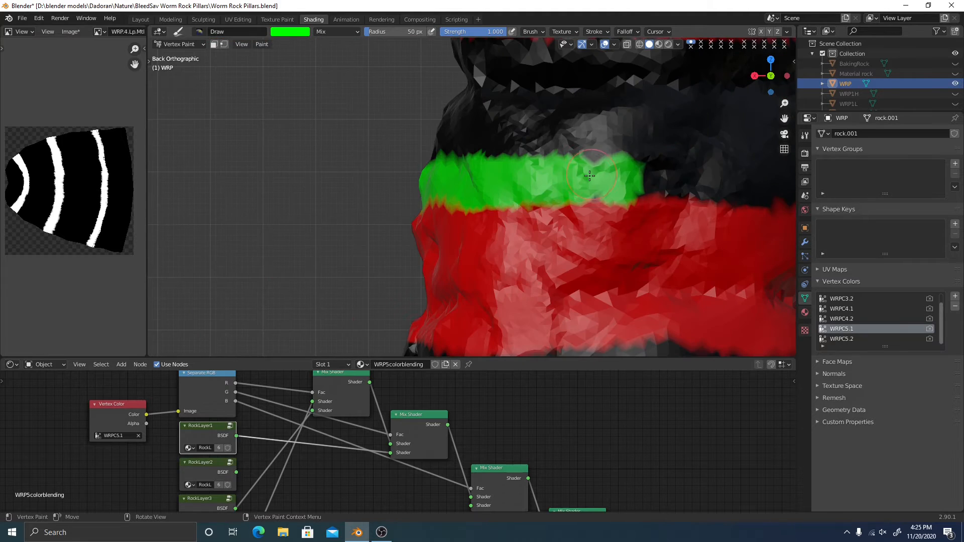
{"action": "mouse_move", "coordinate": [595, 183]}
{"action": "left_mouse_down"}
{"action": "mouse_move", "coordinate": [653, 180]}
{"action": "mouse_move", "coordinate": [649, 214]}
{"action": "left_mouse_up"}
{"action": "middle_click_drag", "start_coordinate": [649, 214], "coordinate": [378, 225], "text": "shift"}
{"action": "left_click_drag", "start_coordinate": [395, 197], "coordinate": [592, 194]}
{"action": "middle_click_drag", "start_coordinate": [656, 192], "coordinate": [510, 186]}
{"action": "left_click_drag", "start_coordinate": [510, 186], "coordinate": [639, 202]}
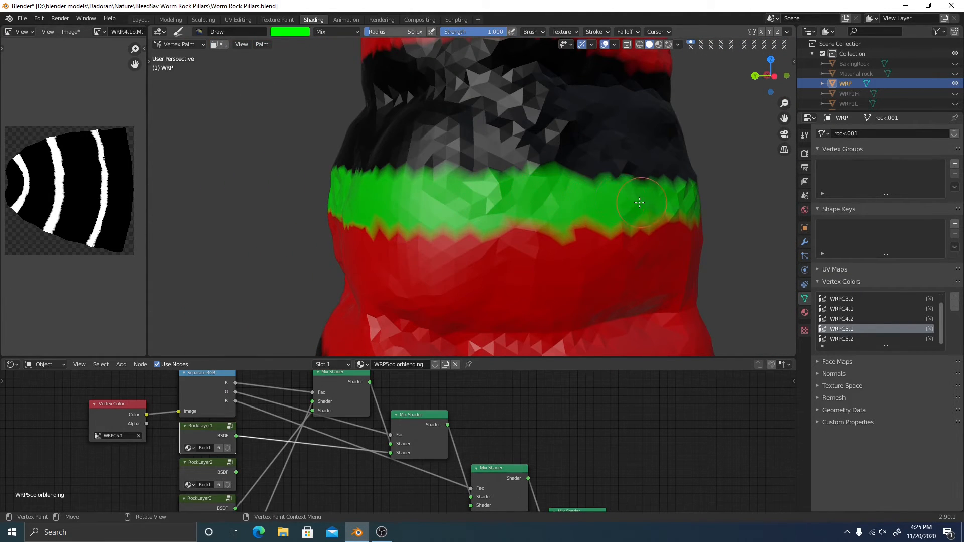
Switch to Material Preview shading and examine the painted band's lower edge around the pillar
{"action": "left_click", "coordinate": [658, 45]}
{"action": "scroll", "coordinate": [440, 196], "scroll_direction": "up", "scroll_amount": 4}
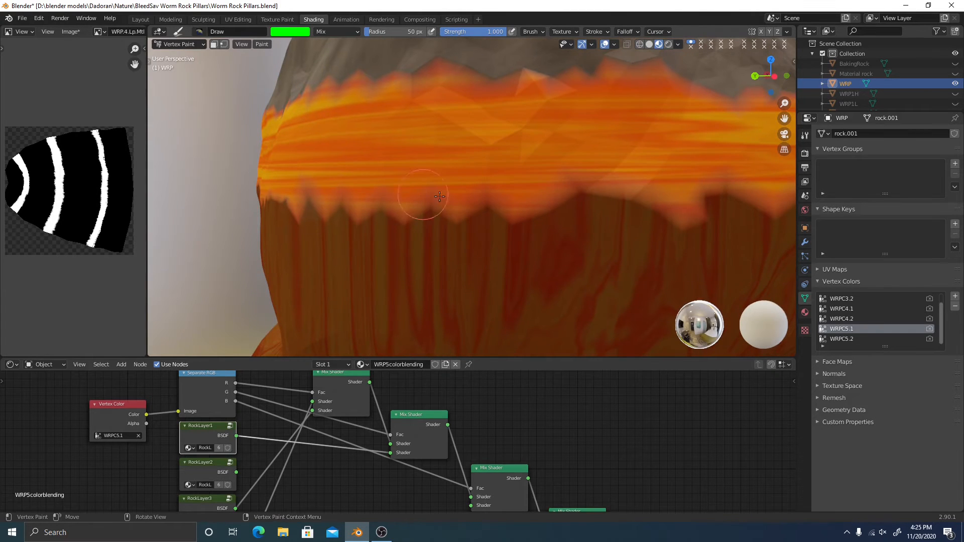
{"action": "mouse_move", "coordinate": [569, 201]}
{"action": "middle_mouse_down"}
{"action": "mouse_move", "coordinate": [549, 226]}
{"action": "mouse_move", "coordinate": [471, 218]}
{"action": "mouse_move", "coordinate": [558, 229]}
{"action": "mouse_move", "coordinate": [456, 216]}
{"action": "mouse_move", "coordinate": [555, 208]}
{"action": "middle_mouse_up"}
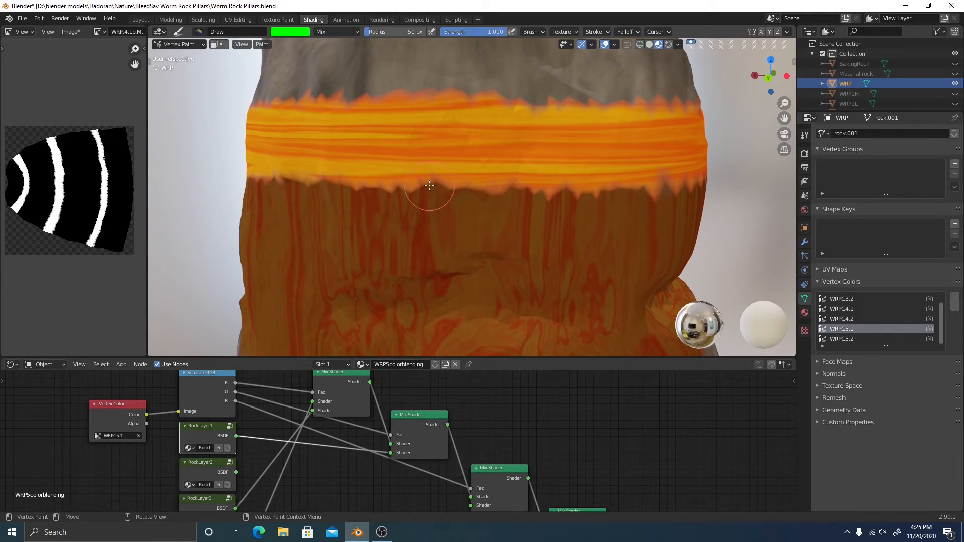
Set the brush colour to yellow, try a dab on the band's lower edge, and undo both changes
{"action": "left_click", "coordinate": [294, 31]}
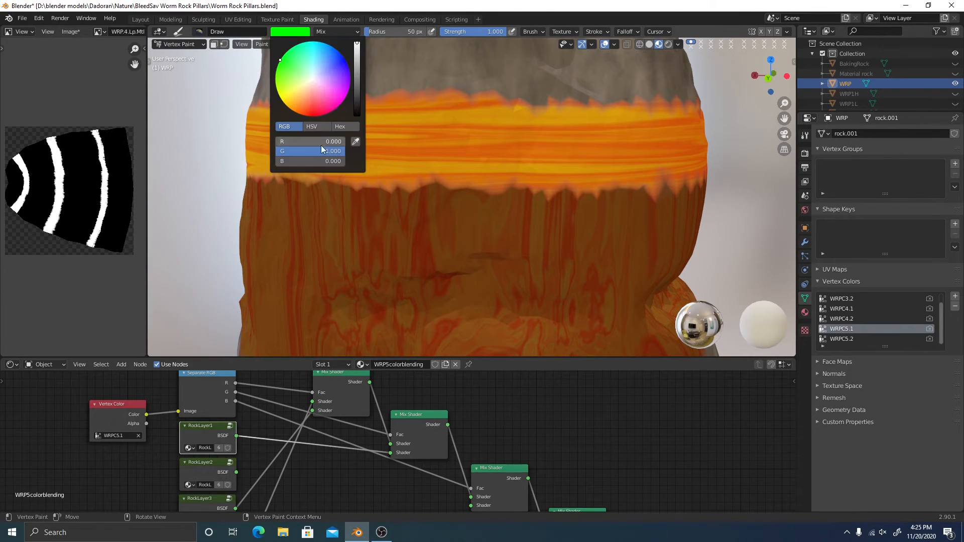
{"action": "left_click_drag", "start_coordinate": [285, 138], "coordinate": [345, 141]}
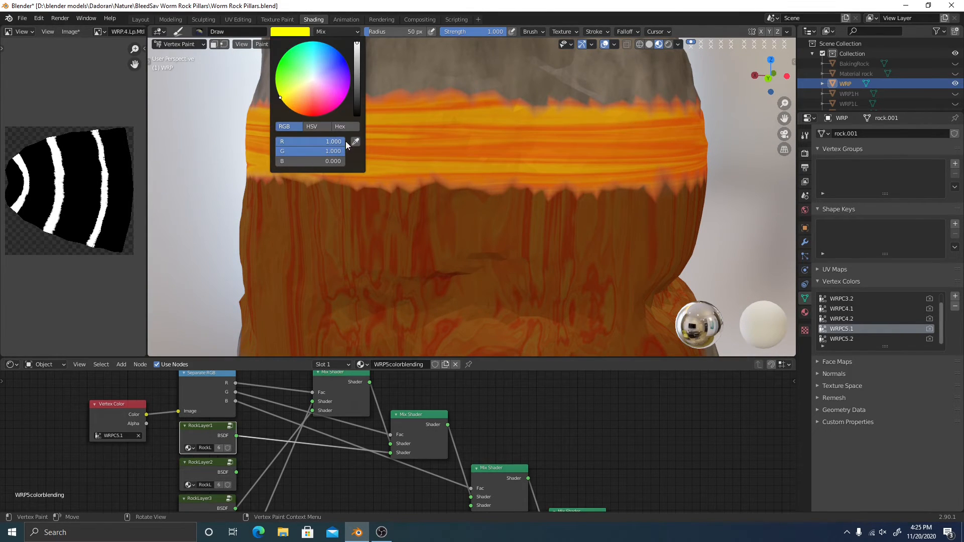
{"action": "left_click", "coordinate": [373, 180]}
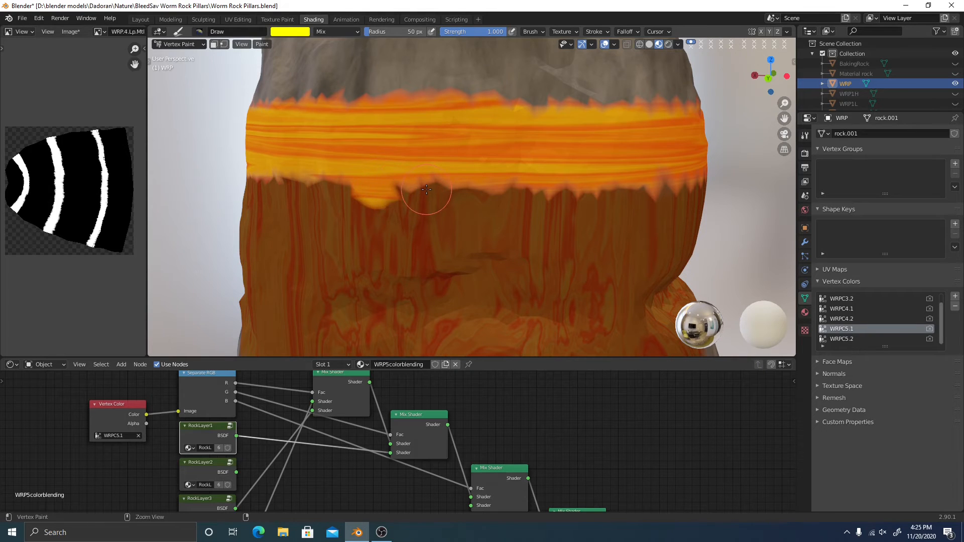
{"action": "key", "text": "ctrl+z"}
{"action": "key", "text": "ctrl+z"}
Try a green stroke below the band's lower edge at the back of the pillar, and undo it
{"action": "scroll", "coordinate": [402, 181], "scroll_direction": "up", "scroll_amount": 1}
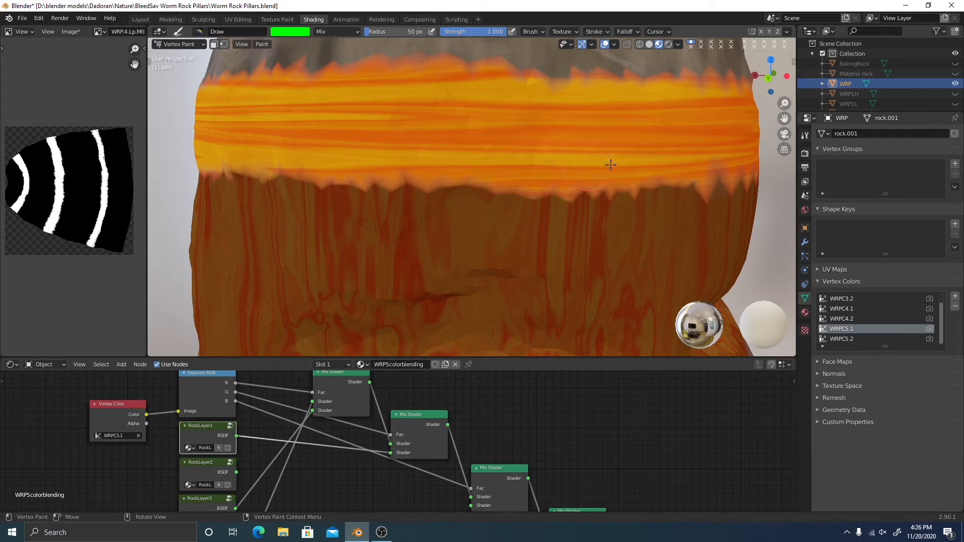
{"action": "middle_click_drag", "start_coordinate": [661, 168], "coordinate": [572, 156]}
{"action": "left_click_drag", "start_coordinate": [514, 175], "coordinate": [573, 168]}
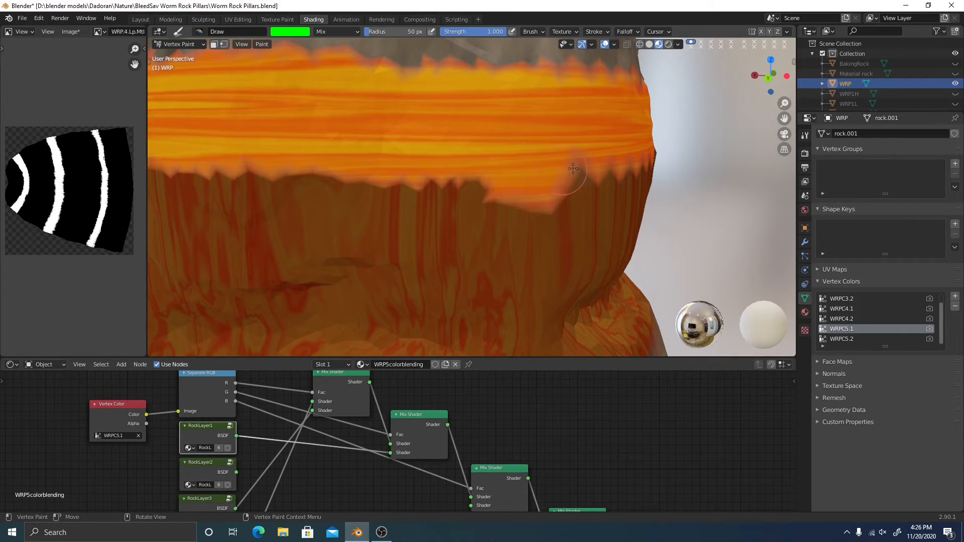
{"action": "key", "text": "ctrl+z"}
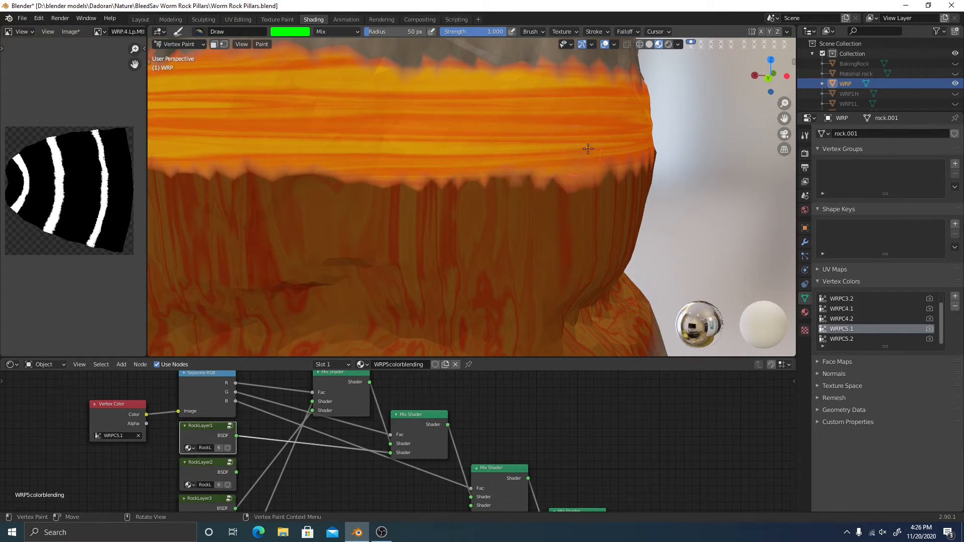
Paint green along the band's lower edge on the pillar's left side to even out its border with the brown layer
{"action": "middle_click_drag", "start_coordinate": [648, 139], "coordinate": [427, 149]}
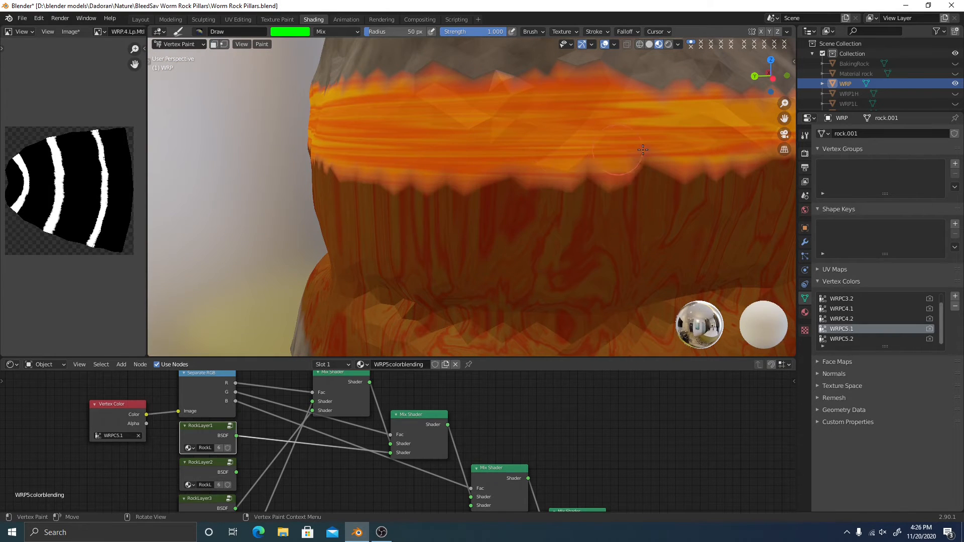
{"action": "middle_click_drag", "start_coordinate": [751, 173], "coordinate": [484, 158]}
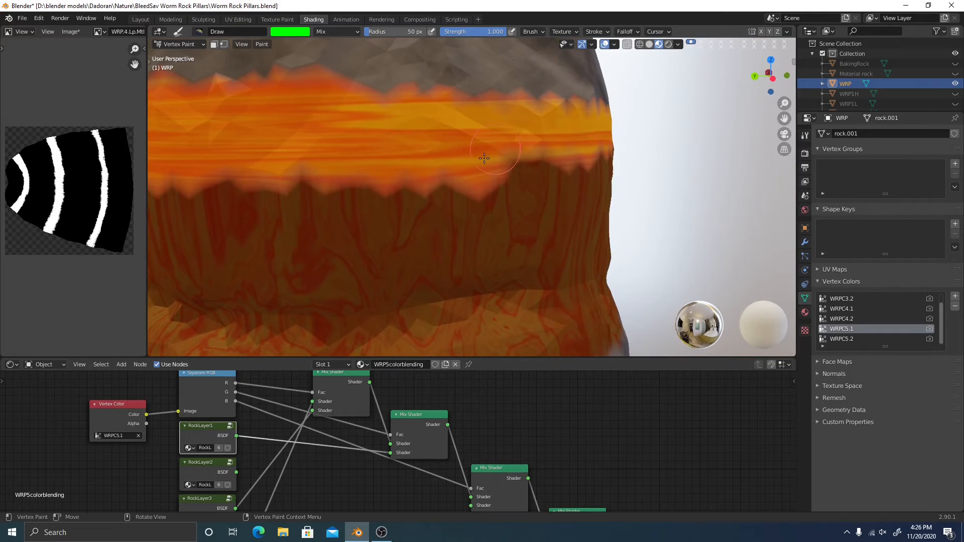
{"action": "left_click_drag", "start_coordinate": [484, 159], "coordinate": [558, 151]}
{"action": "mouse_move", "coordinate": [646, 147]}
{"action": "middle_mouse_down"}
{"action": "mouse_move", "coordinate": [461, 146]}
{"action": "mouse_move", "coordinate": [395, 162]}
{"action": "middle_mouse_up"}
{"action": "left_click_drag", "start_coordinate": [402, 166], "coordinate": [625, 153]}
Extend the band's lower edge in green across the pillar's front
{"action": "mouse_move", "coordinate": [672, 146]}
{"action": "middle_mouse_down"}
{"action": "mouse_move", "coordinate": [452, 168]}
{"action": "mouse_move", "coordinate": [387, 163]}
{"action": "middle_mouse_up"}
{"action": "mouse_move", "coordinate": [397, 161]}
{"action": "left_mouse_down"}
{"action": "mouse_move", "coordinate": [451, 171]}
{"action": "mouse_move", "coordinate": [470, 154]}
{"action": "mouse_move", "coordinate": [519, 146]}
{"action": "mouse_move", "coordinate": [710, 163]}
{"action": "left_mouse_up"}
{"action": "scroll", "coordinate": [452, 171], "scroll_direction": "up", "scroll_amount": 2}
{"action": "middle_click_drag", "start_coordinate": [709, 163], "coordinate": [426, 149], "text": "shift"}
{"action": "left_click_drag", "start_coordinate": [452, 150], "coordinate": [642, 142]}
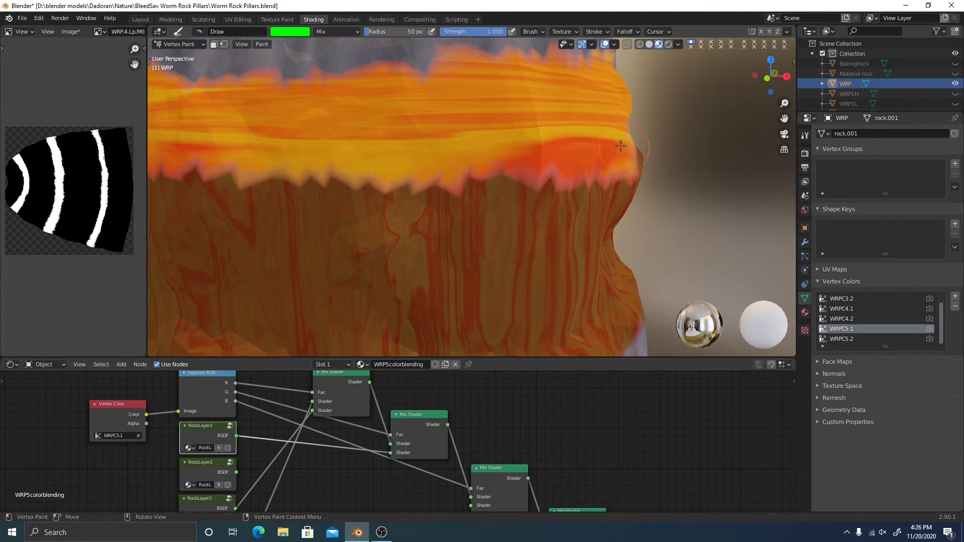
Paint green along the band's lower edge across the pillar's right side
{"action": "mouse_move", "coordinate": [642, 142]}
{"action": "middle_mouse_down"}
{"action": "mouse_move", "coordinate": [544, 130]}
{"action": "mouse_move", "coordinate": [575, 138]}
{"action": "mouse_move", "coordinate": [402, 160]}
{"action": "middle_mouse_up"}
{"action": "scroll", "coordinate": [573, 211], "scroll_direction": "down", "scroll_amount": 3}
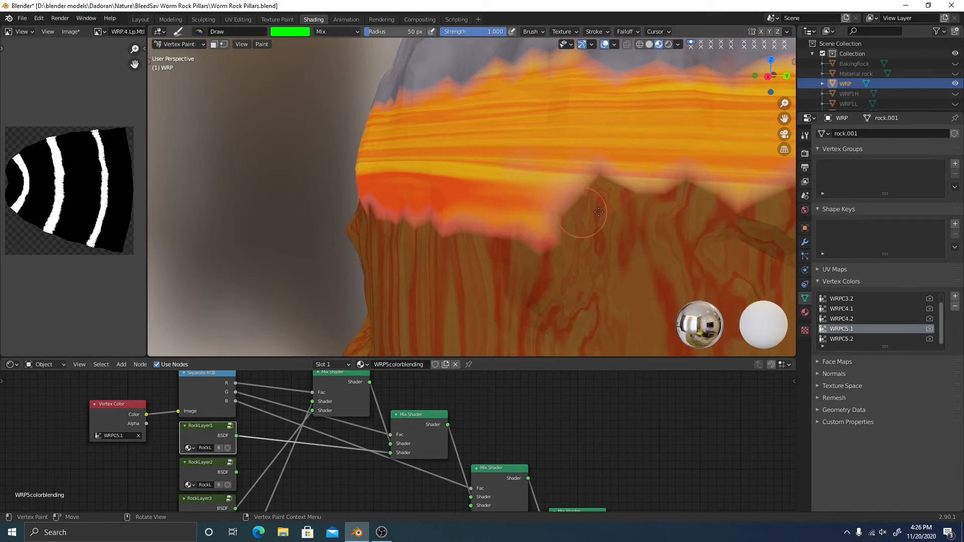
{"action": "middle_click_drag", "start_coordinate": [586, 215], "coordinate": [504, 215], "text": "shift"}
{"action": "scroll", "coordinate": [471, 191], "scroll_direction": "down", "scroll_amount": 3}
{"action": "mouse_move", "coordinate": [469, 181]}
{"action": "left_mouse_down"}
{"action": "mouse_move", "coordinate": [532, 208]}
{"action": "mouse_move", "coordinate": [712, 197]}
{"action": "left_mouse_up"}
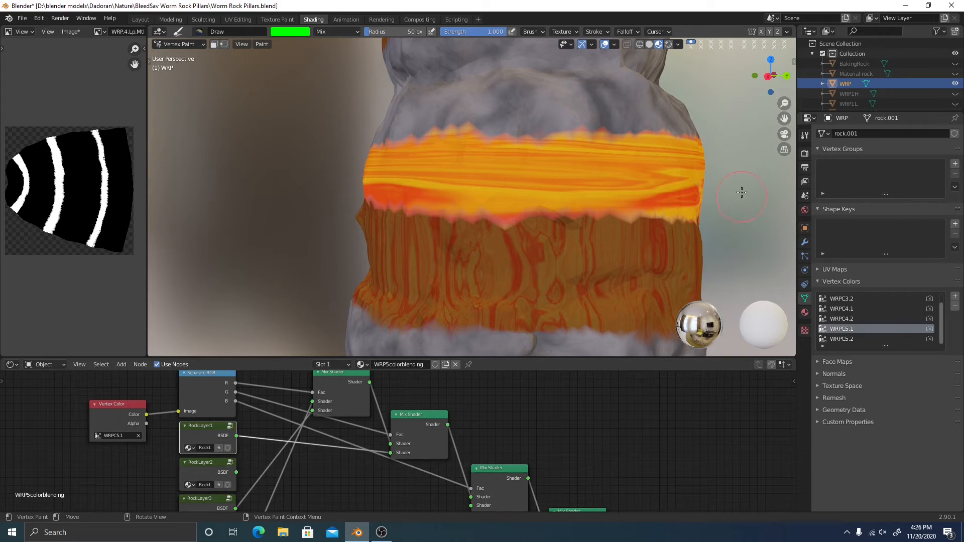
Try extending the band's lower edge in green across the pillar's back, and undo those strokes
{"action": "mouse_move", "coordinate": [742, 193]}
{"action": "middle_mouse_down"}
{"action": "mouse_move", "coordinate": [707, 186]}
{"action": "mouse_move", "coordinate": [597, 202]}
{"action": "mouse_move", "coordinate": [489, 192]}
{"action": "middle_mouse_up"}
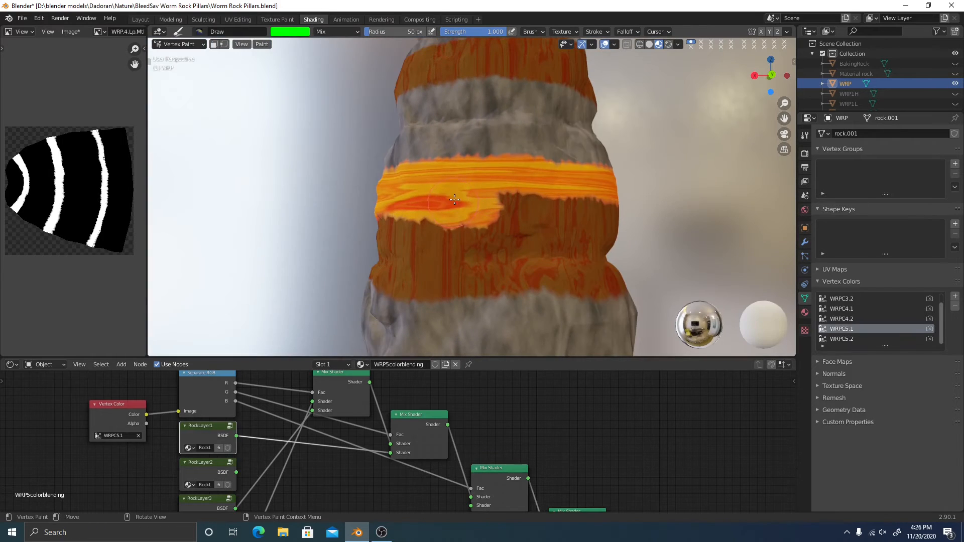
{"action": "left_click_drag", "start_coordinate": [455, 200], "coordinate": [541, 201]}
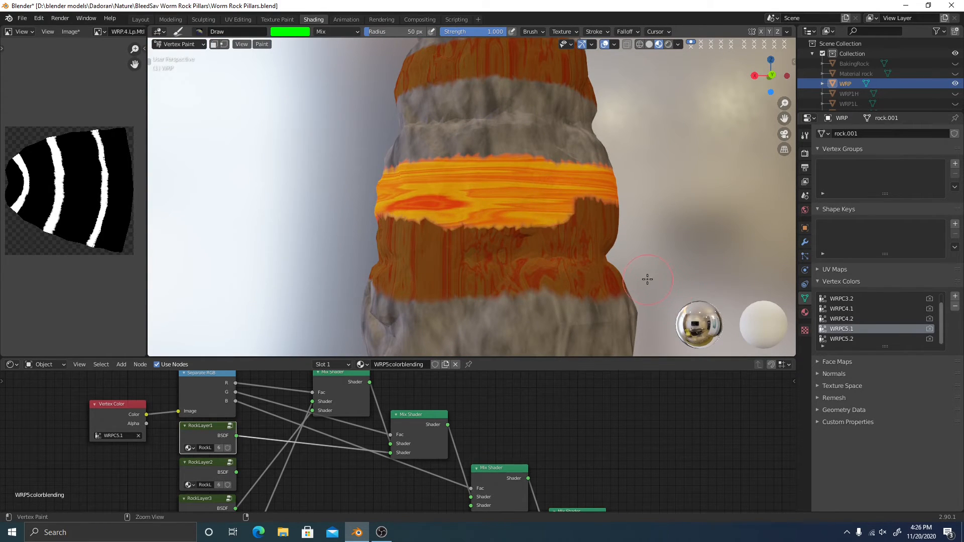
{"action": "key", "text": "ctrl+z"}
{"action": "key", "text": "ctrl+z"}
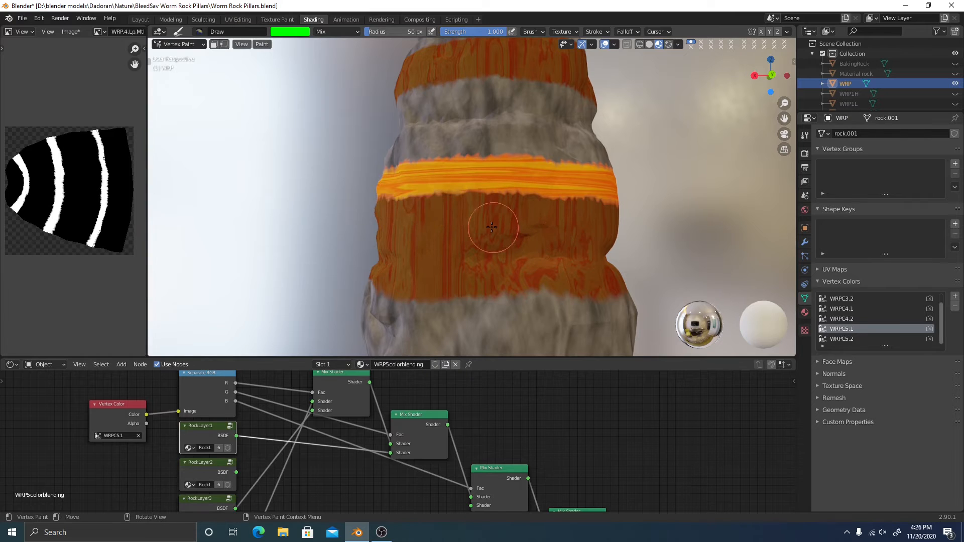
Paint green along the band's lower edge from the pillar's right side toward the back
{"action": "mouse_move", "coordinate": [492, 227]}
{"action": "middle_mouse_down"}
{"action": "mouse_move", "coordinate": [638, 233]}
{"action": "mouse_move", "coordinate": [295, 194]}
{"action": "middle_mouse_up"}
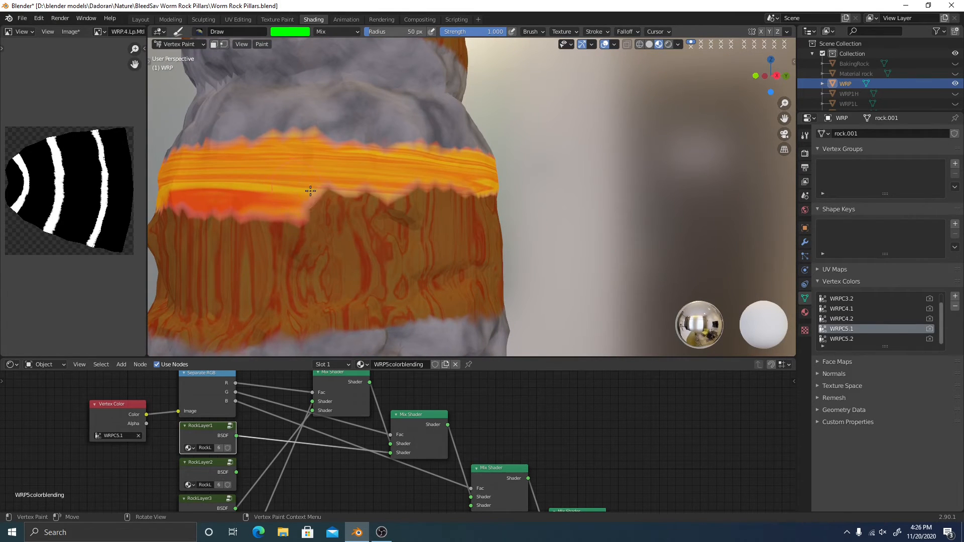
{"action": "left_click_drag", "start_coordinate": [310, 191], "coordinate": [478, 181]}
{"action": "mouse_move", "coordinate": [490, 183]}
{"action": "middle_mouse_down"}
{"action": "mouse_move", "coordinate": [507, 181]}
{"action": "mouse_move", "coordinate": [449, 191]}
{"action": "middle_mouse_up"}
{"action": "scroll", "coordinate": [435, 206], "scroll_direction": "up", "scroll_amount": 3}
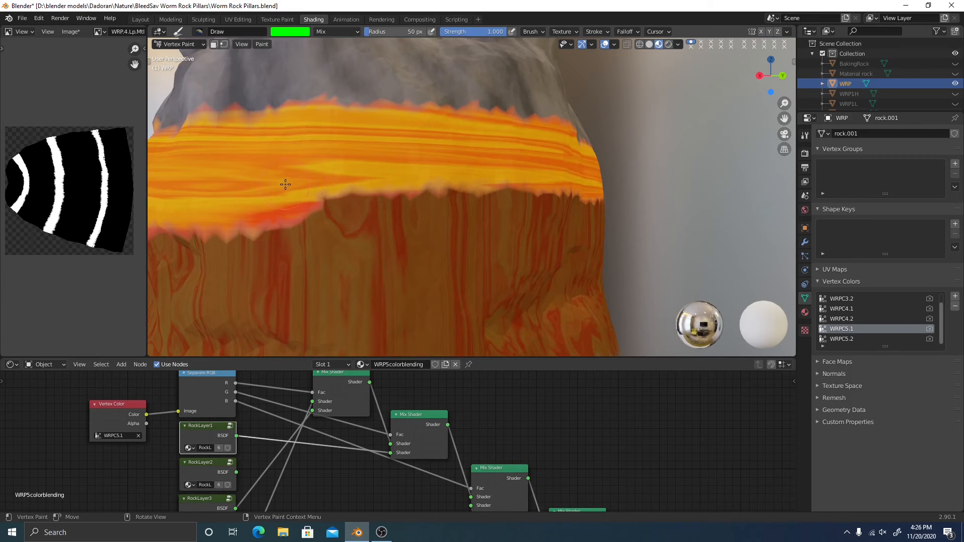
{"action": "left_click_drag", "start_coordinate": [319, 188], "coordinate": [513, 172]}
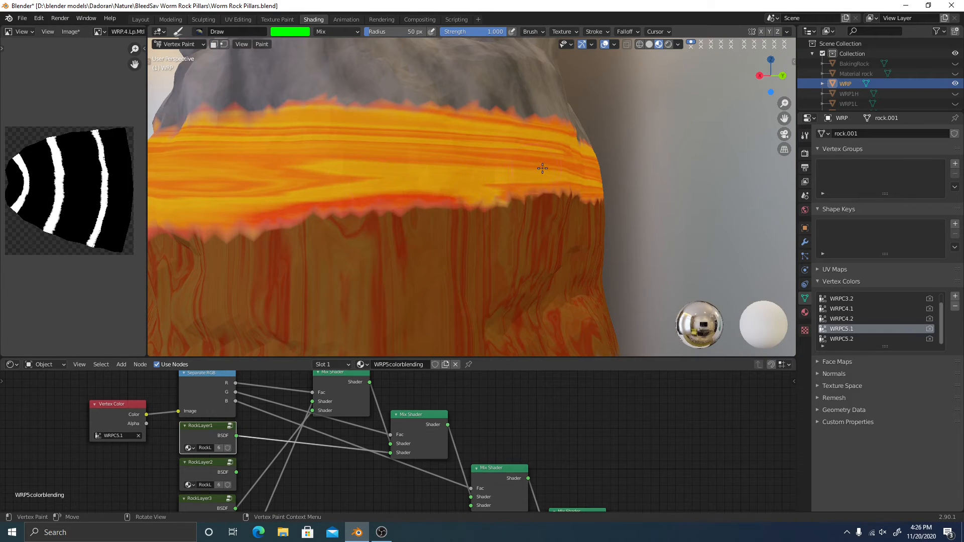
Try a yellow stroke across the band's lower edge on the pillar's front-left side, and undo it
{"action": "mouse_move", "coordinate": [629, 194]}
{"action": "middle_mouse_down"}
{"action": "mouse_move", "coordinate": [417, 211]}
{"action": "mouse_move", "coordinate": [456, 171]}
{"action": "mouse_move", "coordinate": [417, 285]}
{"action": "middle_mouse_up"}
{"action": "scroll", "coordinate": [457, 171], "scroll_direction": "down", "scroll_amount": 3}
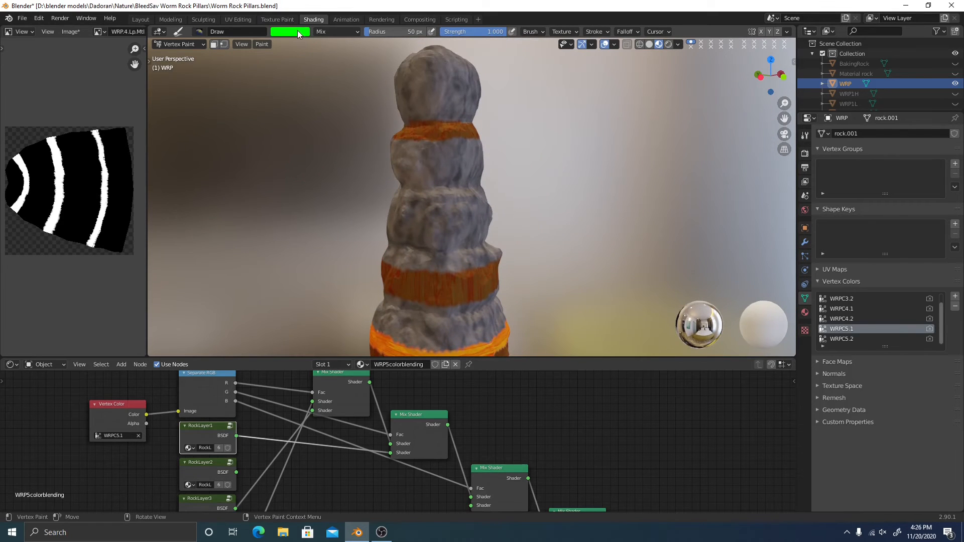
{"action": "left_click", "coordinate": [297, 33]}
{"action": "left_click_drag", "start_coordinate": [313, 142], "coordinate": [291, 141]}
{"action": "mouse_move", "coordinate": [381, 151]}
{"action": "middle_mouse_down"}
{"action": "mouse_move", "coordinate": [413, 89]}
{"action": "mouse_move", "coordinate": [420, 162]}
{"action": "mouse_move", "coordinate": [483, 233]}
{"action": "mouse_move", "coordinate": [443, 207]}
{"action": "middle_mouse_up"}
{"action": "scroll", "coordinate": [420, 161], "scroll_direction": "up", "scroll_amount": 6}
{"action": "scroll", "coordinate": [452, 228], "scroll_direction": "down", "scroll_amount": 3}
{"action": "mouse_move", "coordinate": [445, 142]}
{"action": "left_mouse_down"}
{"action": "mouse_move", "coordinate": [449, 153]}
{"action": "mouse_move", "coordinate": [470, 139]}
{"action": "left_mouse_up"}
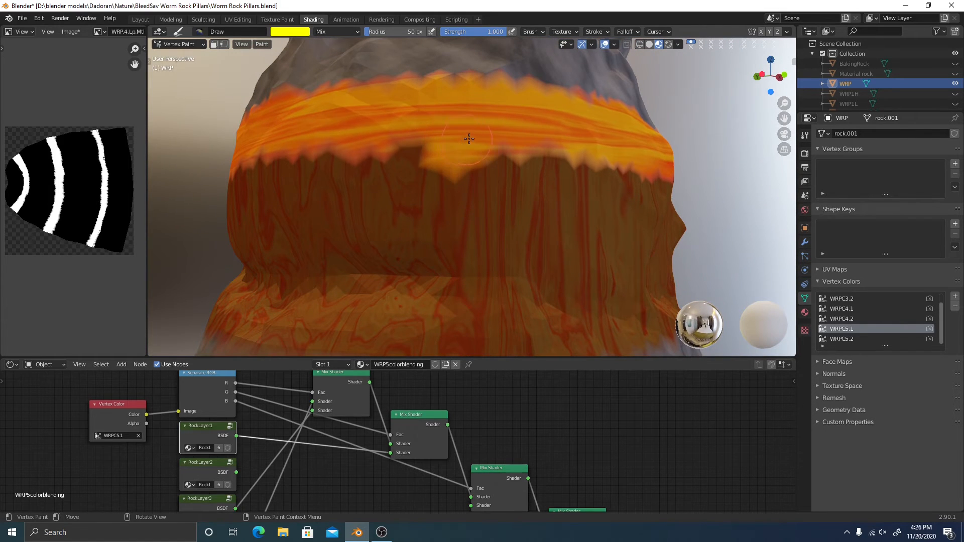
{"action": "key", "text": "ctrl+z"}
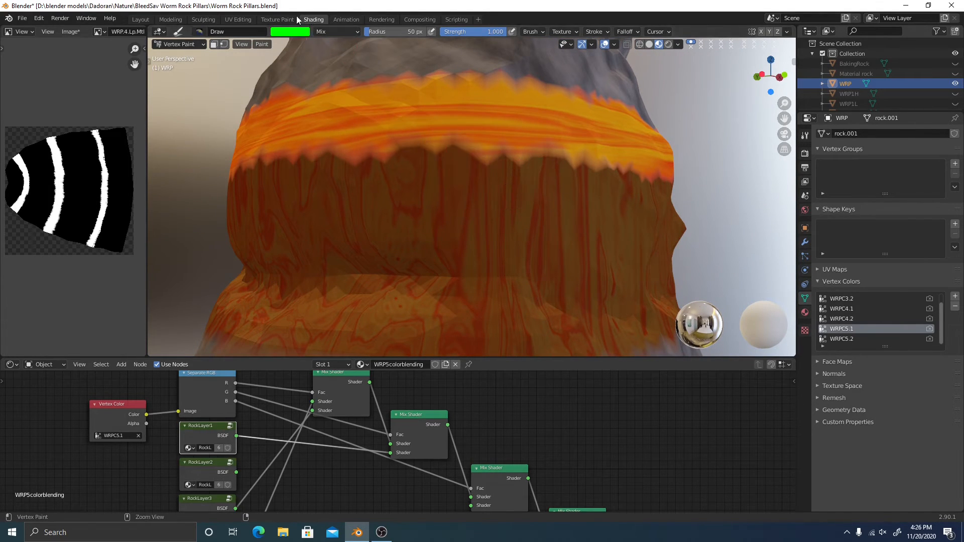
Set the brush colour to yellow (R 1.000, G 1.000, B 0.000) and paint along the band's lower edge on the pillar's front-left side
{"action": "left_click", "coordinate": [290, 31]}
{"action": "left_click_drag", "start_coordinate": [309, 140], "coordinate": [344, 142]}
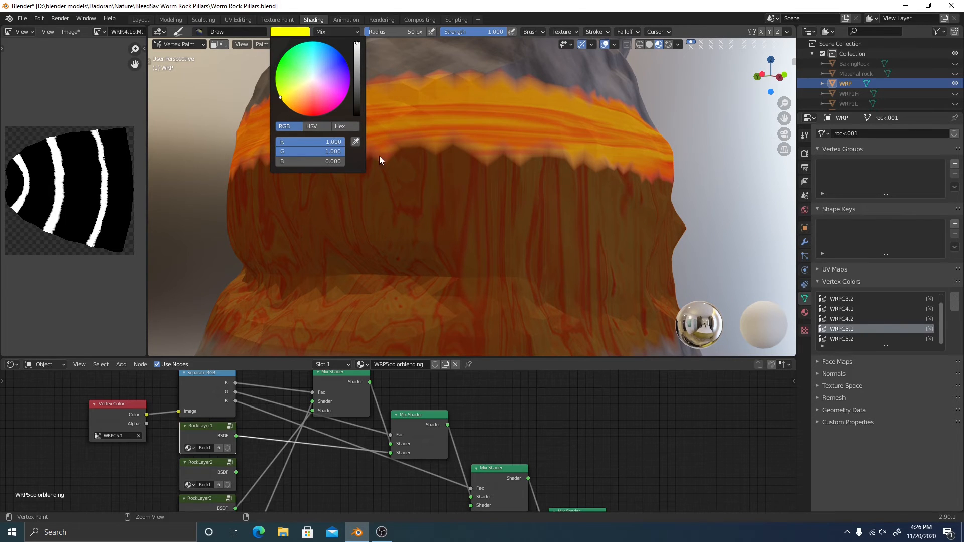
{"action": "left_click_drag", "start_coordinate": [442, 122], "coordinate": [471, 123]}
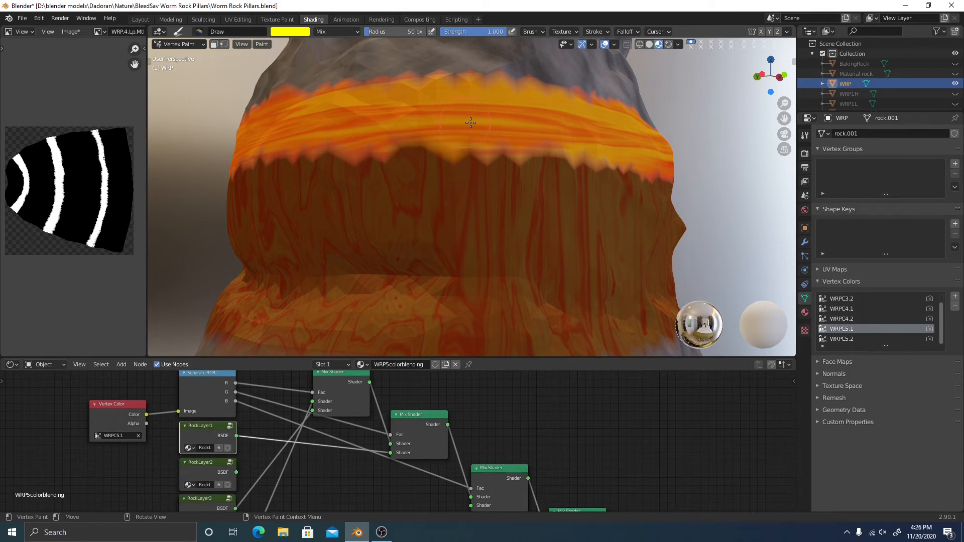
{"action": "left_click_drag", "start_coordinate": [541, 138], "coordinate": [582, 140]}
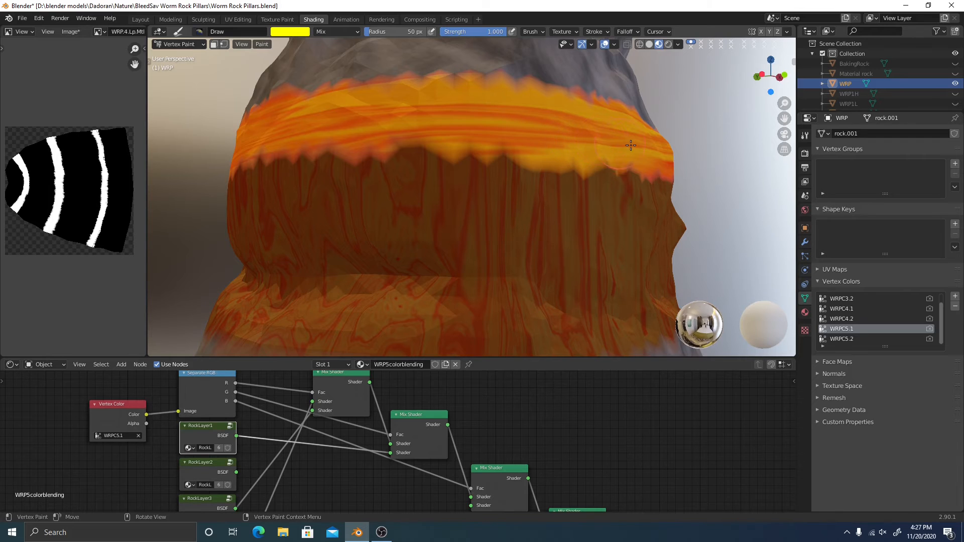
{"action": "middle_click_drag", "start_coordinate": [631, 145], "coordinate": [405, 170]}
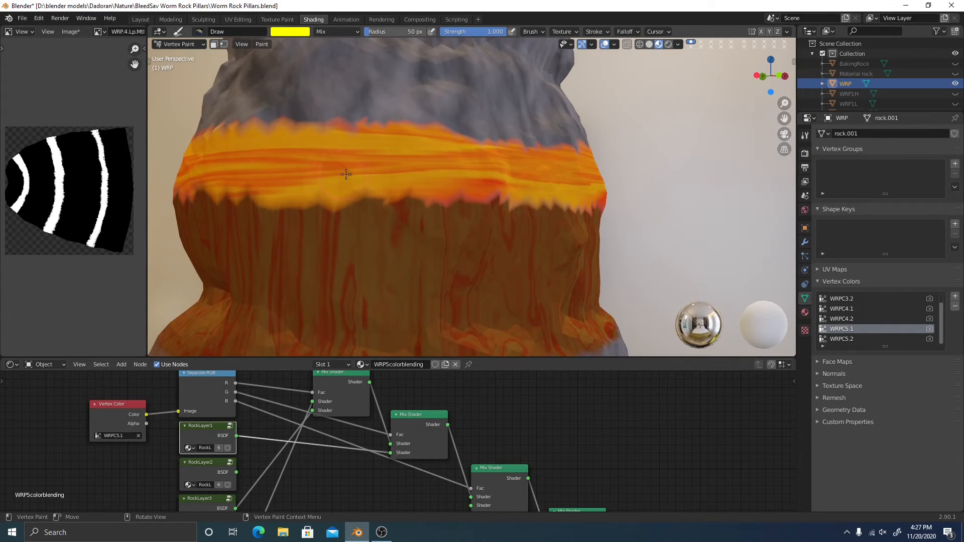
{"action": "left_click_drag", "start_coordinate": [459, 183], "coordinate": [502, 188]}
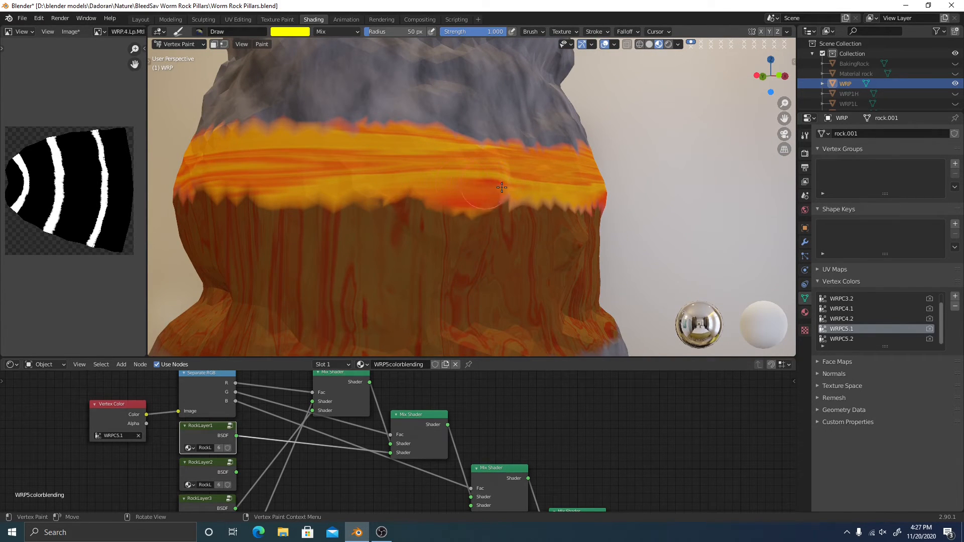
Continue the yellow paint along the band's lower edge across the pillar's front and right sides
{"action": "middle_click_drag", "start_coordinate": [530, 178], "coordinate": [323, 218]}
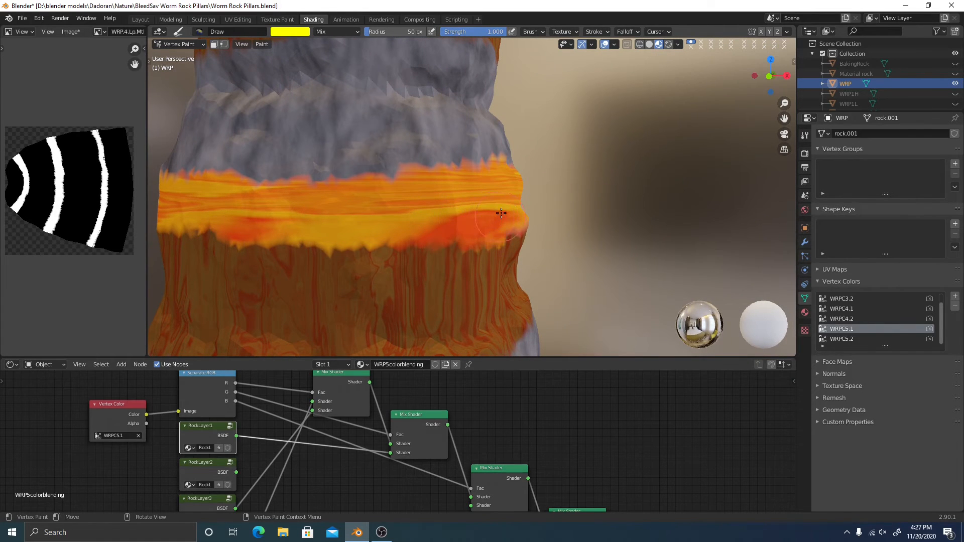
{"action": "mouse_move", "coordinate": [501, 213]}
{"action": "middle_mouse_down"}
{"action": "mouse_move", "coordinate": [457, 198]}
{"action": "mouse_move", "coordinate": [387, 216]}
{"action": "middle_mouse_up"}
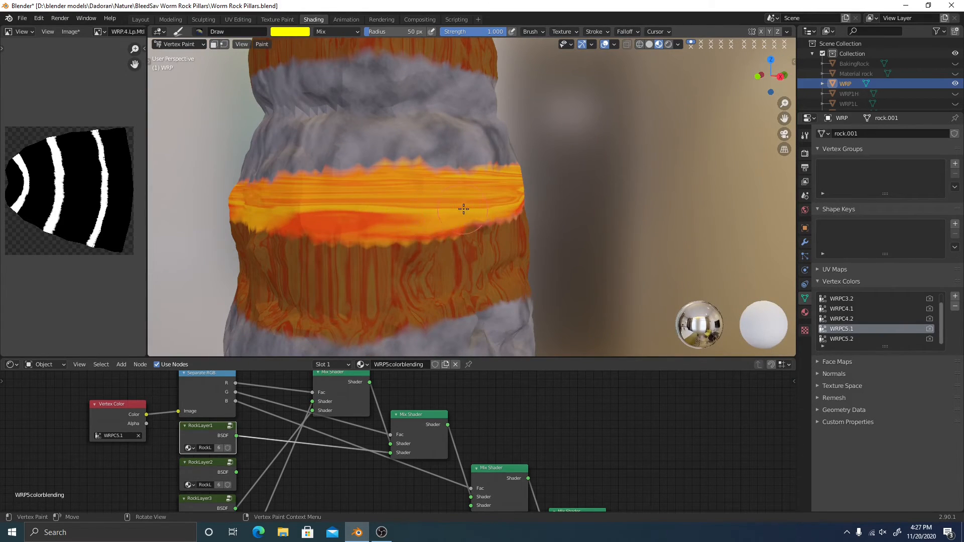
{"action": "scroll", "coordinate": [499, 206], "scroll_direction": "up", "scroll_amount": 3}
{"action": "mouse_move", "coordinate": [511, 190]}
{"action": "middle_mouse_down"}
{"action": "mouse_move", "coordinate": [474, 179]}
{"action": "mouse_move", "coordinate": [427, 194]}
{"action": "middle_mouse_up"}
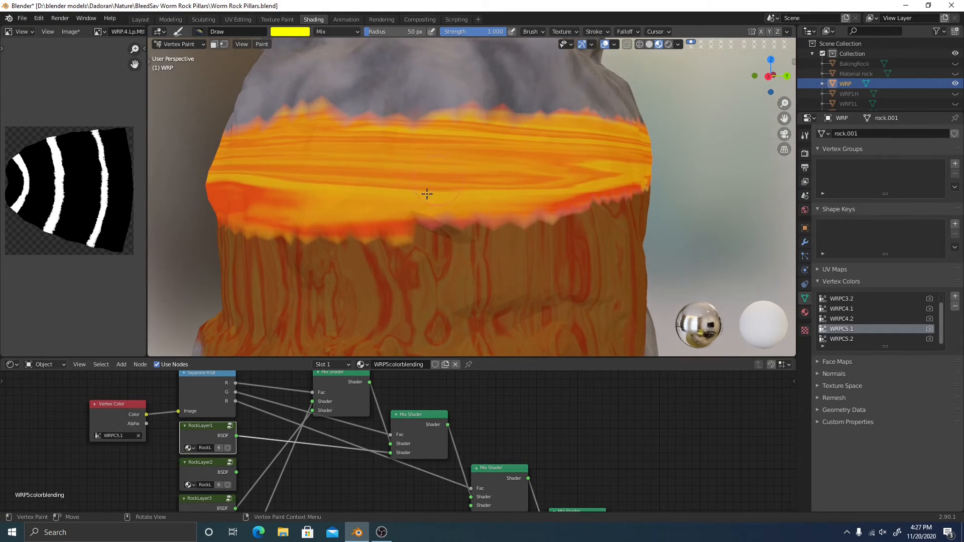
{"action": "left_click_drag", "start_coordinate": [451, 212], "coordinate": [585, 198]}
{"action": "middle_click_drag", "start_coordinate": [585, 197], "coordinate": [445, 190]}
{"action": "left_click_drag", "start_coordinate": [445, 190], "coordinate": [622, 190]}
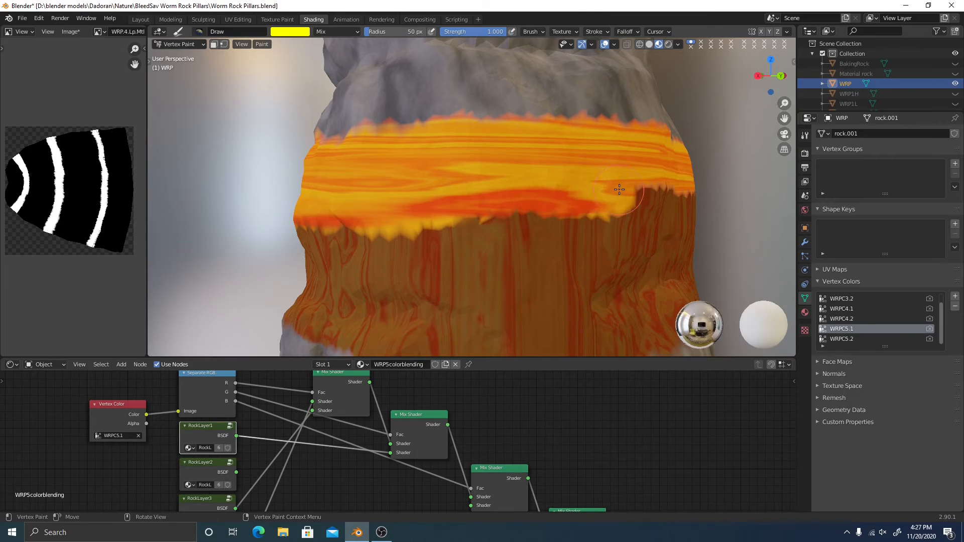
Paint yellow along the band's lower edge across the back and left side to close the ring
{"action": "mouse_move", "coordinate": [622, 190]}
{"action": "middle_mouse_down"}
{"action": "mouse_move", "coordinate": [509, 191]}
{"action": "mouse_move", "coordinate": [523, 198]}
{"action": "mouse_move", "coordinate": [495, 166]}
{"action": "mouse_move", "coordinate": [374, 130]}
{"action": "middle_mouse_up"}
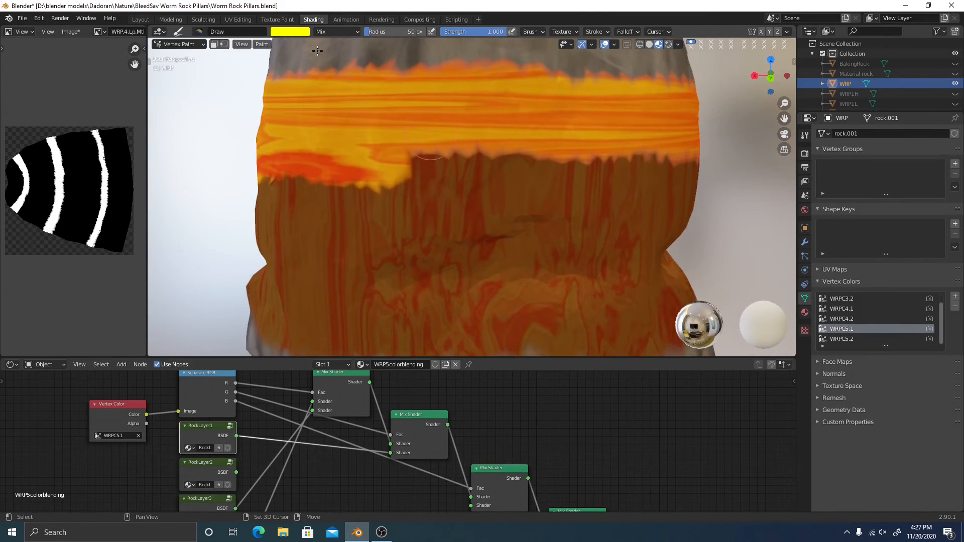
{"action": "mouse_move", "coordinate": [374, 130]}
{"action": "left_mouse_down"}
{"action": "mouse_move", "coordinate": [433, 145]}
{"action": "mouse_move", "coordinate": [613, 147]}
{"action": "mouse_move", "coordinate": [593, 139]}
{"action": "left_mouse_up"}
{"action": "mouse_move", "coordinate": [593, 139]}
{"action": "middle_mouse_down"}
{"action": "mouse_move", "coordinate": [356, 125]}
{"action": "mouse_move", "coordinate": [378, 131]}
{"action": "middle_mouse_up"}
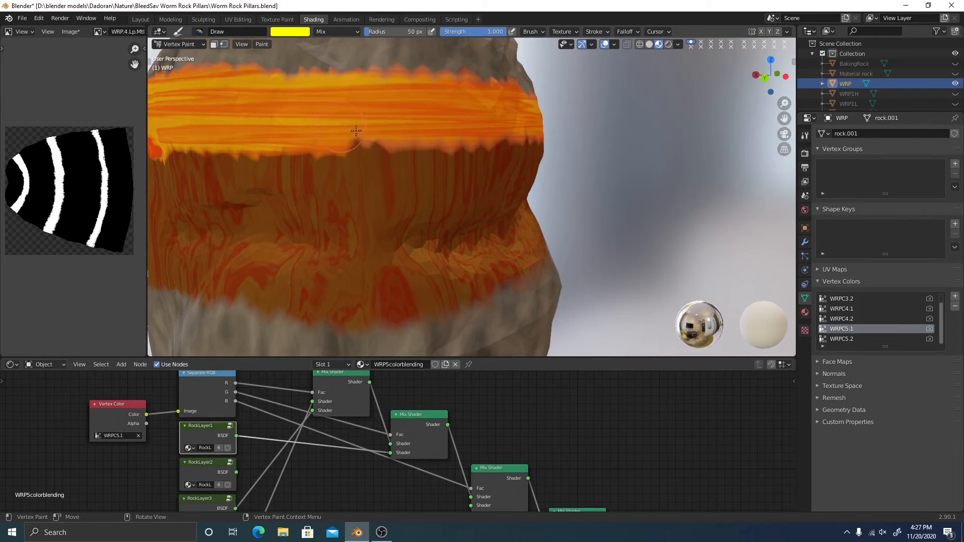
{"action": "left_click_drag", "start_coordinate": [419, 129], "coordinate": [538, 130]}
{"action": "mouse_move", "coordinate": [538, 130]}
{"action": "middle_mouse_down"}
{"action": "mouse_move", "coordinate": [390, 136]}
{"action": "mouse_move", "coordinate": [424, 139]}
{"action": "middle_mouse_up"}
{"action": "left_click_drag", "start_coordinate": [426, 140], "coordinate": [535, 146]}
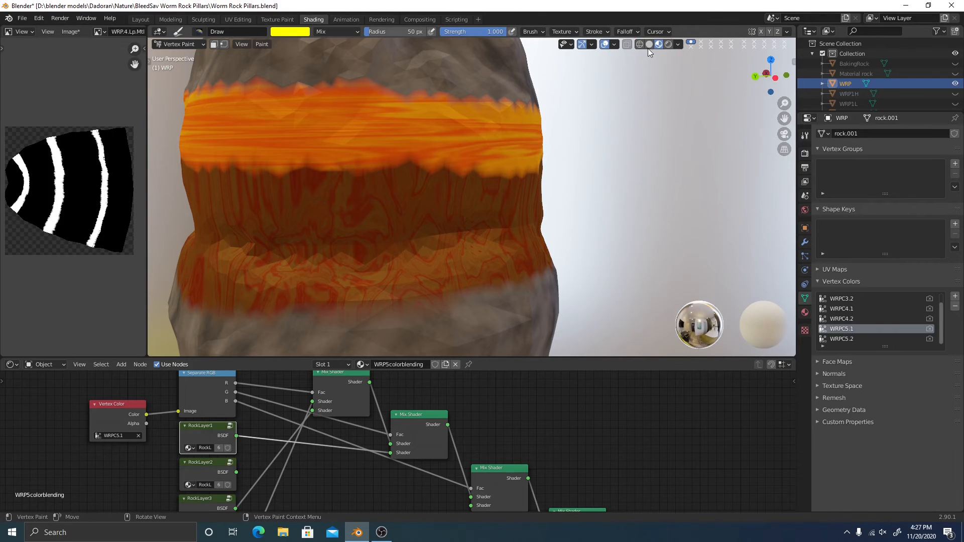
Switch the viewport to solid shading and examine the green, yellow and red vertex paint around the pillar
{"action": "left_click", "coordinate": [649, 44]}
{"action": "middle_click_drag", "start_coordinate": [392, 153], "coordinate": [494, 156]}
{"action": "scroll", "coordinate": [392, 159], "scroll_direction": "down", "scroll_amount": 3}
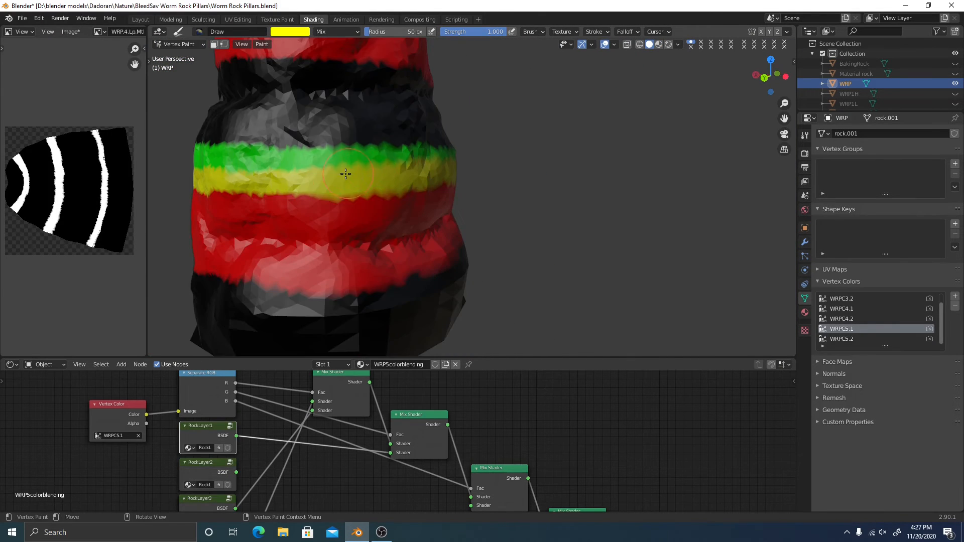
{"action": "middle_click_drag", "start_coordinate": [344, 163], "coordinate": [567, 191]}
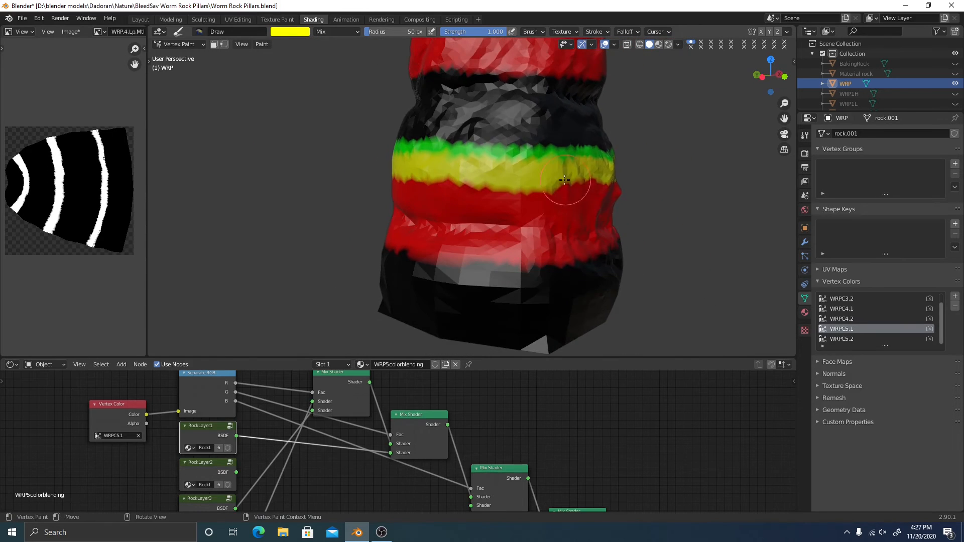
{"action": "scroll", "coordinate": [567, 191], "scroll_direction": "down", "scroll_amount": 5}
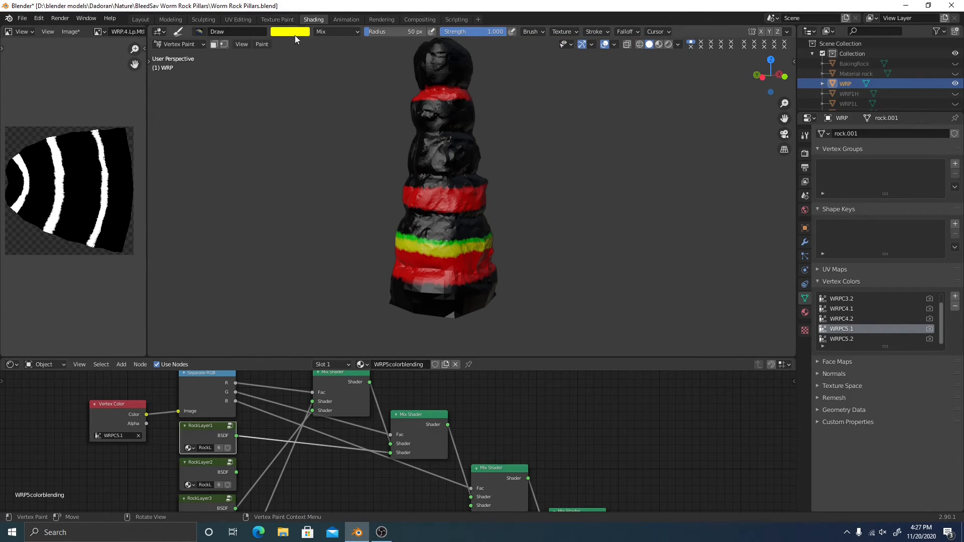
Set the brush colour back to green by lowering red to 0, and return the viewport to material preview shading
{"action": "left_click", "coordinate": [303, 34]}
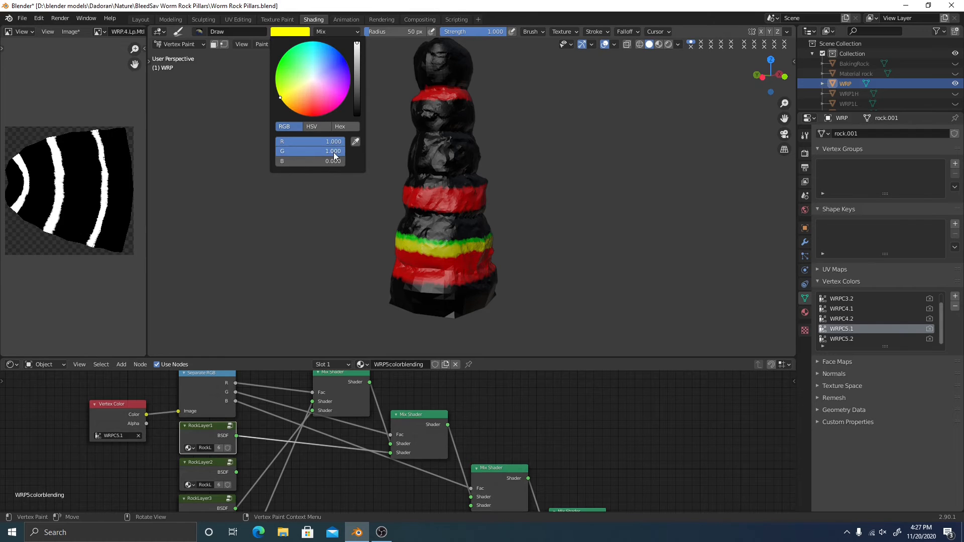
{"action": "left_click_drag", "start_coordinate": [334, 144], "coordinate": [276, 144]}
{"action": "left_click", "coordinate": [659, 44]}
{"action": "scroll", "coordinate": [529, 219], "scroll_direction": "up", "scroll_amount": 3}
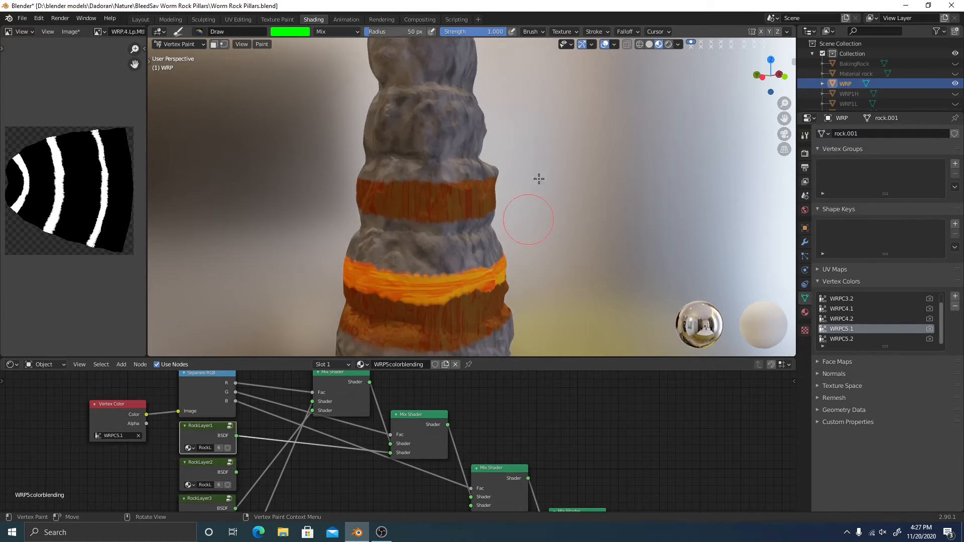
Paint a green ring all around the pillar in the grey rock above the middle brown band
{"action": "scroll", "coordinate": [542, 201], "scroll_direction": "up", "scroll_amount": 4}
{"action": "left_click_drag", "start_coordinate": [301, 173], "coordinate": [512, 174]}
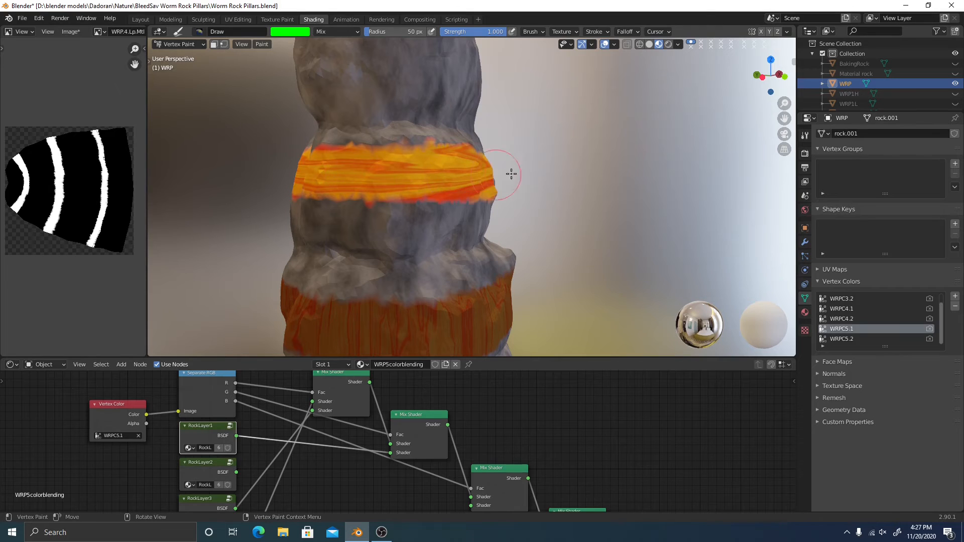
{"action": "left_click", "coordinate": [782, 75]}
{"action": "mouse_move", "coordinate": [478, 176]}
{"action": "left_mouse_down"}
{"action": "mouse_move", "coordinate": [653, 174]}
{"action": "mouse_move", "coordinate": [526, 179]}
{"action": "left_mouse_up"}
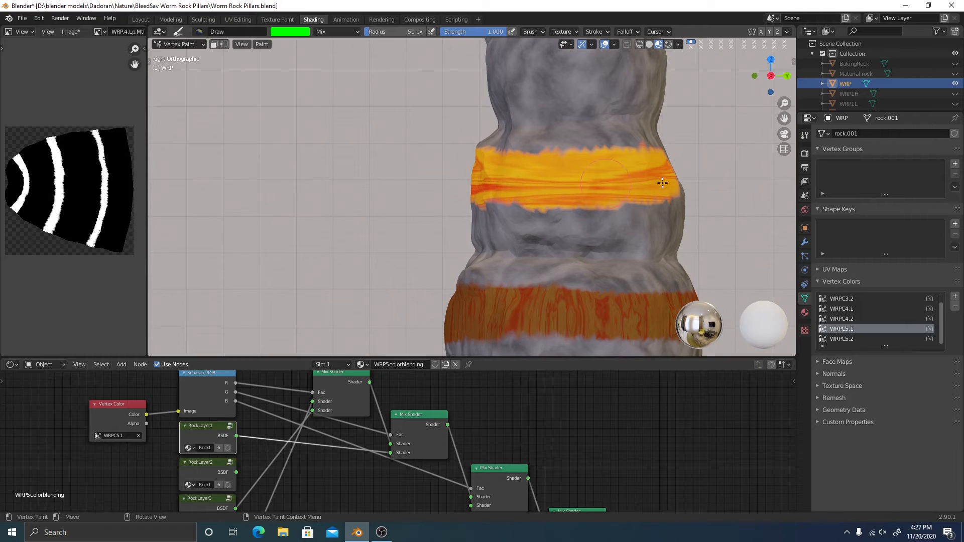
{"action": "left_click", "coordinate": [786, 76]}
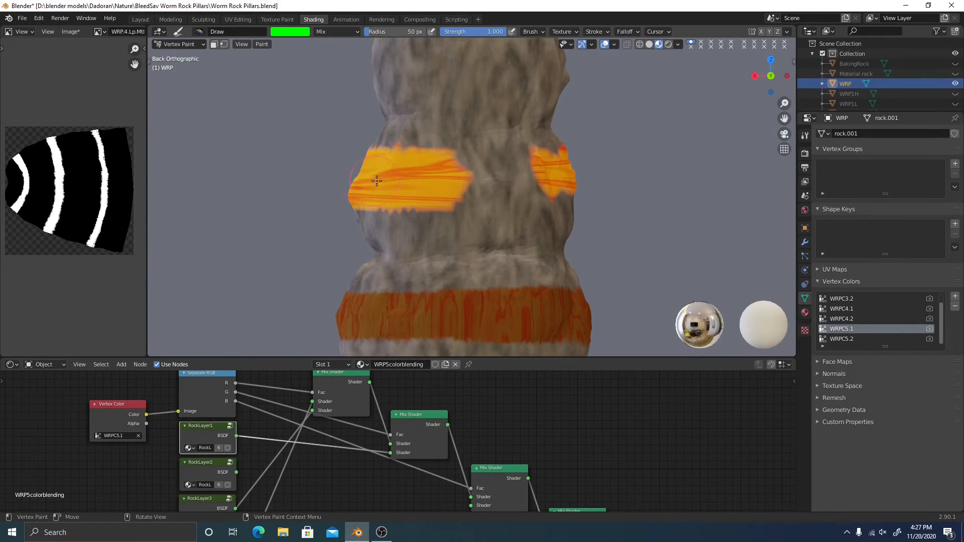
{"action": "mouse_move", "coordinate": [457, 172]}
{"action": "left_mouse_down"}
{"action": "mouse_move", "coordinate": [544, 171]}
{"action": "mouse_move", "coordinate": [452, 181]}
{"action": "mouse_move", "coordinate": [571, 173]}
{"action": "left_mouse_up"}
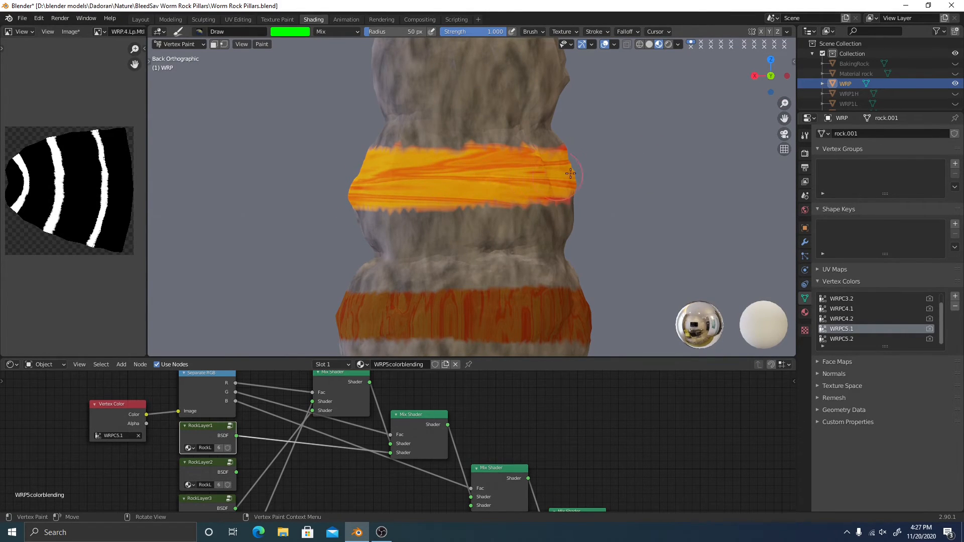
{"action": "left_click", "coordinate": [787, 76]}
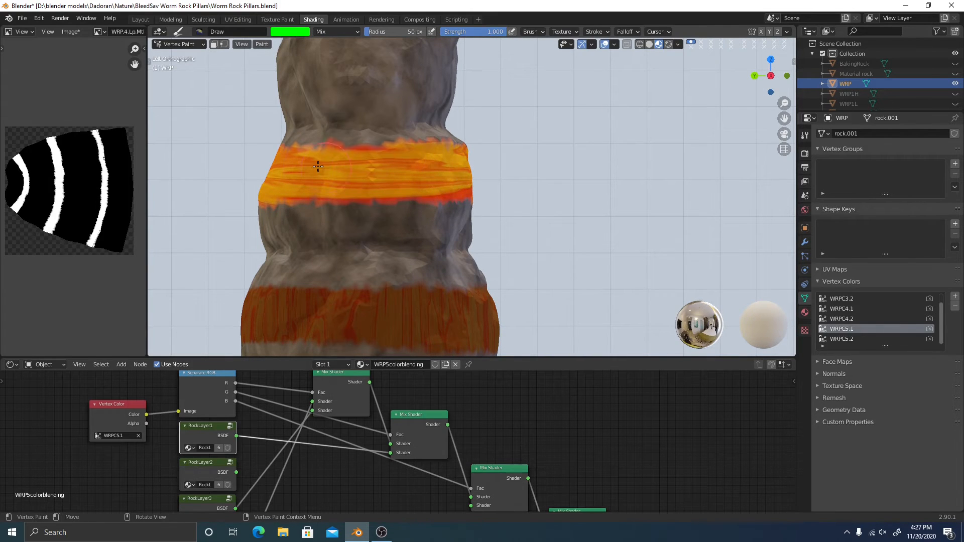
{"action": "scroll", "coordinate": [365, 207], "scroll_direction": "up", "scroll_amount": 6}
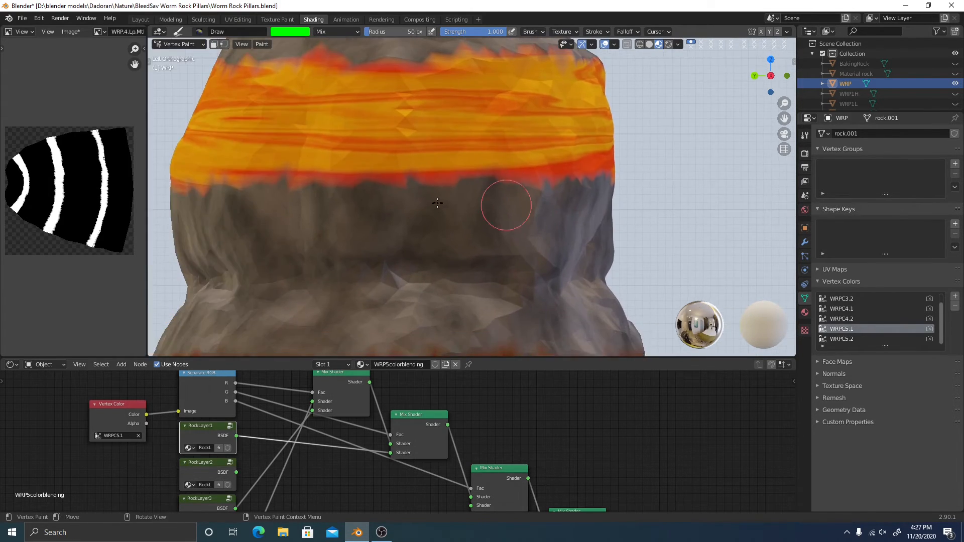
{"action": "scroll", "coordinate": [441, 265], "scroll_direction": "down", "scroll_amount": 6}
{"action": "middle_click_drag", "start_coordinate": [452, 226], "coordinate": [476, 179], "text": "shift"}
{"action": "scroll", "coordinate": [476, 179], "scroll_direction": "up", "scroll_amount": 3}
{"action": "mouse_move", "coordinate": [477, 128]}
{"action": "middle_mouse_down", "text": "shift"}
{"action": "mouse_move", "coordinate": [484, 269]}
{"action": "mouse_move", "coordinate": [439, 209]}
{"action": "middle_mouse_up", "text": "shift"}
{"action": "scroll", "coordinate": [481, 241], "scroll_direction": "down", "scroll_amount": 5}
Connect RockLayer2's BSDF output to the second Shader input of the Mix Shader driven by WRPC5.1's blue channel
{"action": "middle_click_drag", "start_coordinate": [377, 477], "coordinate": [336, 415]}
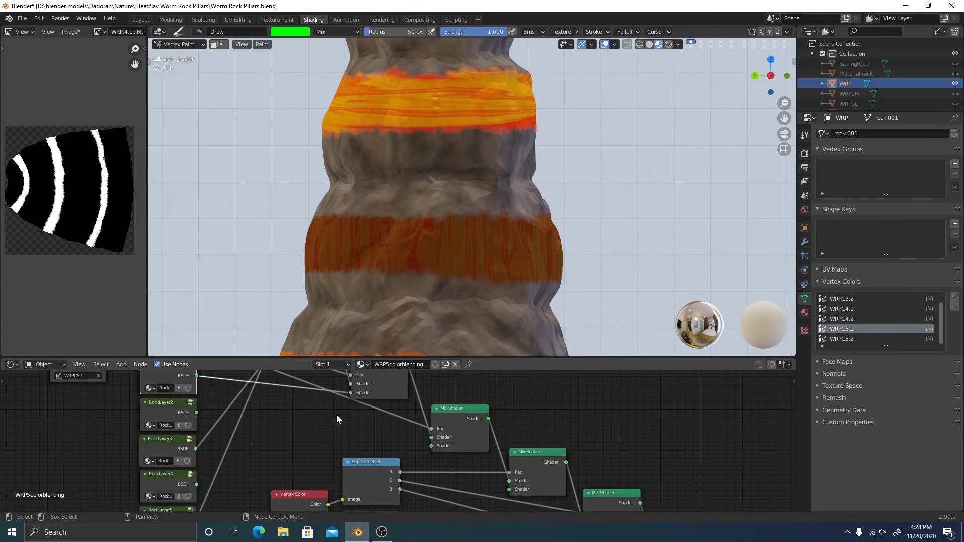
{"action": "scroll", "coordinate": [333, 427], "scroll_direction": "down", "scroll_amount": 3}
{"action": "middle_click_drag", "start_coordinate": [324, 455], "coordinate": [304, 402]}
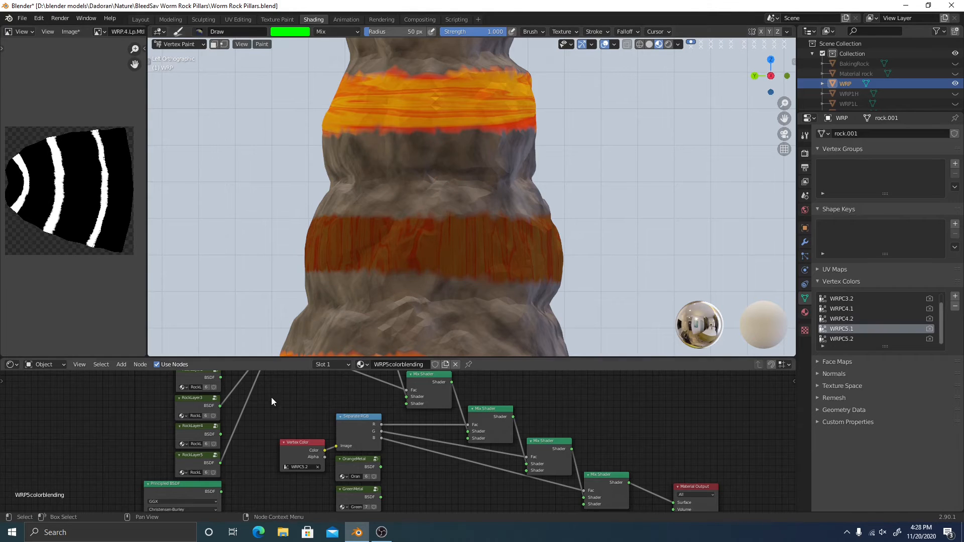
{"action": "middle_click_drag", "start_coordinate": [241, 405], "coordinate": [231, 432]}
{"action": "left_click_drag", "start_coordinate": [211, 405], "coordinate": [397, 431]}
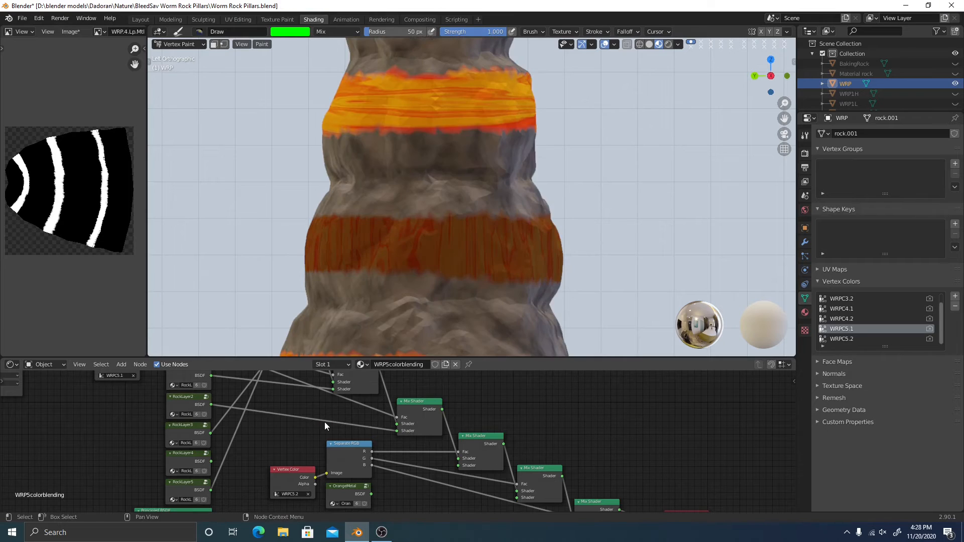
{"action": "left_click", "coordinate": [290, 32]}
{"action": "mouse_move", "coordinate": [332, 153]}
{"action": "left_mouse_down"}
{"action": "mouse_move", "coordinate": [275, 153]}
{"action": "mouse_move", "coordinate": [401, 162]}
{"action": "left_mouse_up"}
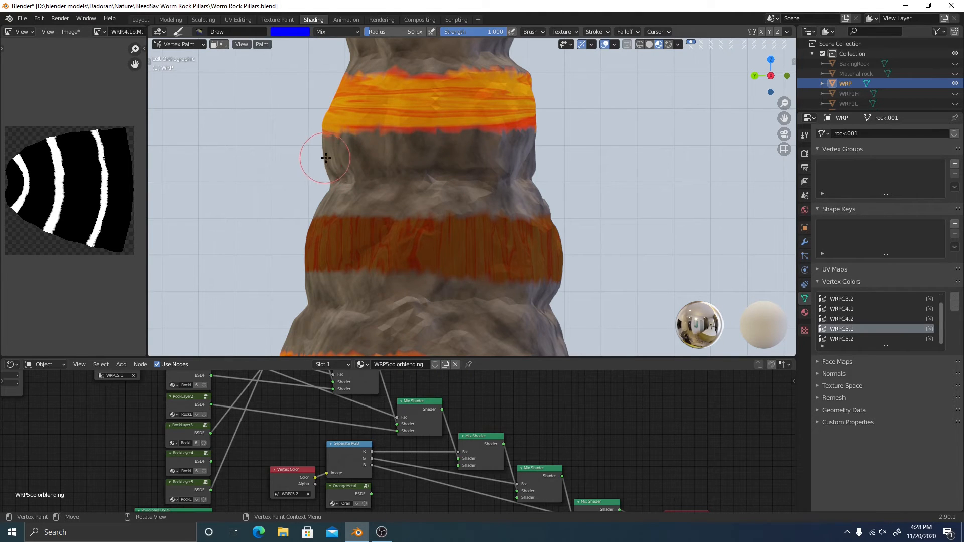
{"action": "left_click_drag", "start_coordinate": [326, 158], "coordinate": [362, 152]}
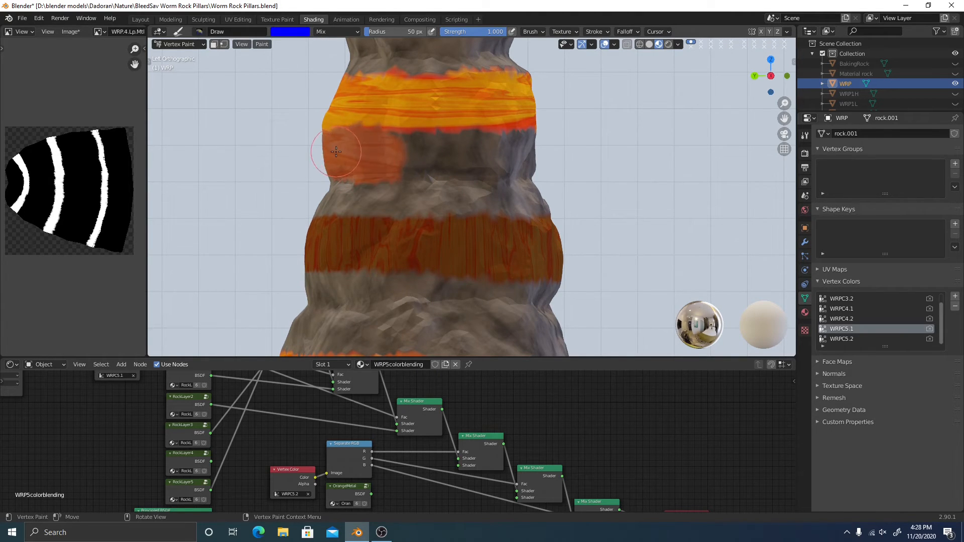
{"action": "key", "text": "ctrl+z"}
{"action": "key", "text": "ctrl+z"}
{"action": "left_click_drag", "start_coordinate": [327, 154], "coordinate": [392, 157]}
Set the brush colour to pure blue and paint a ring around the pillar in the grey rock just below the upper yellow-orange band
{"action": "left_click", "coordinate": [294, 34]}
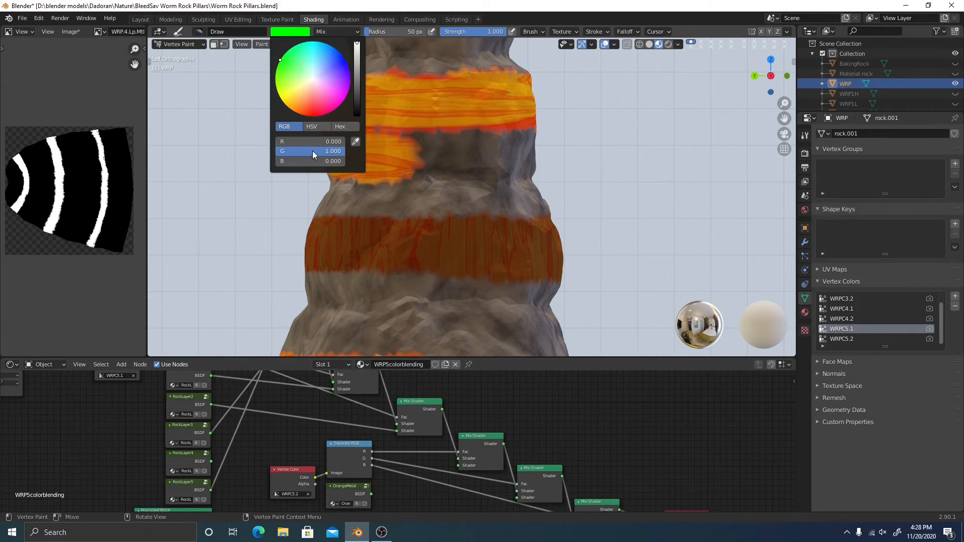
{"action": "mouse_move", "coordinate": [312, 152]}
{"action": "left_mouse_down"}
{"action": "mouse_move", "coordinate": [275, 151]}
{"action": "mouse_move", "coordinate": [366, 164]}
{"action": "mouse_move", "coordinate": [376, 155]}
{"action": "mouse_move", "coordinate": [322, 155]}
{"action": "mouse_move", "coordinate": [354, 165]}
{"action": "mouse_move", "coordinate": [445, 146]}
{"action": "mouse_move", "coordinate": [553, 149]}
{"action": "mouse_move", "coordinate": [430, 153]}
{"action": "mouse_move", "coordinate": [607, 150]}
{"action": "left_mouse_up"}
{"action": "left_click", "coordinate": [787, 76]}
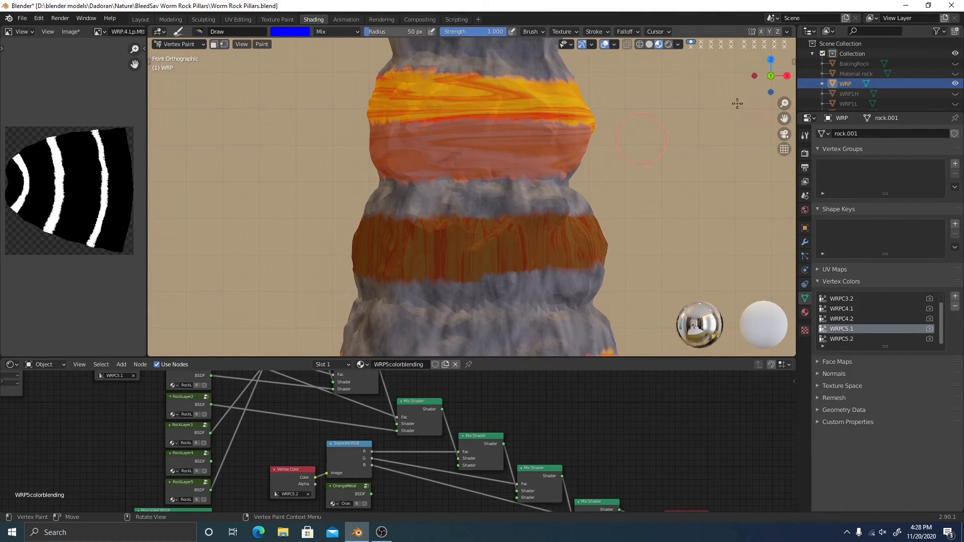
{"action": "left_click", "coordinate": [787, 76]}
{"action": "left_click_drag", "start_coordinate": [450, 148], "coordinate": [638, 156]}
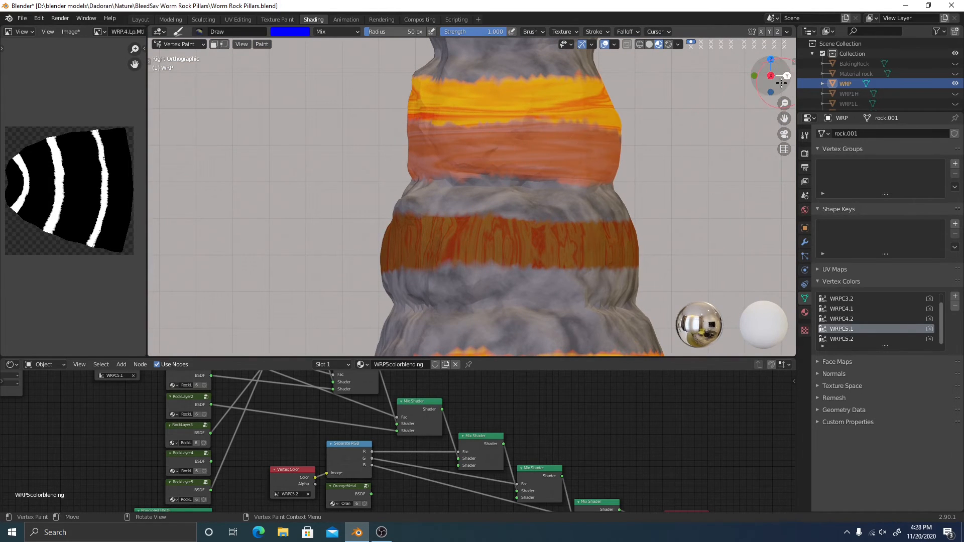
{"action": "left_click", "coordinate": [755, 76]}
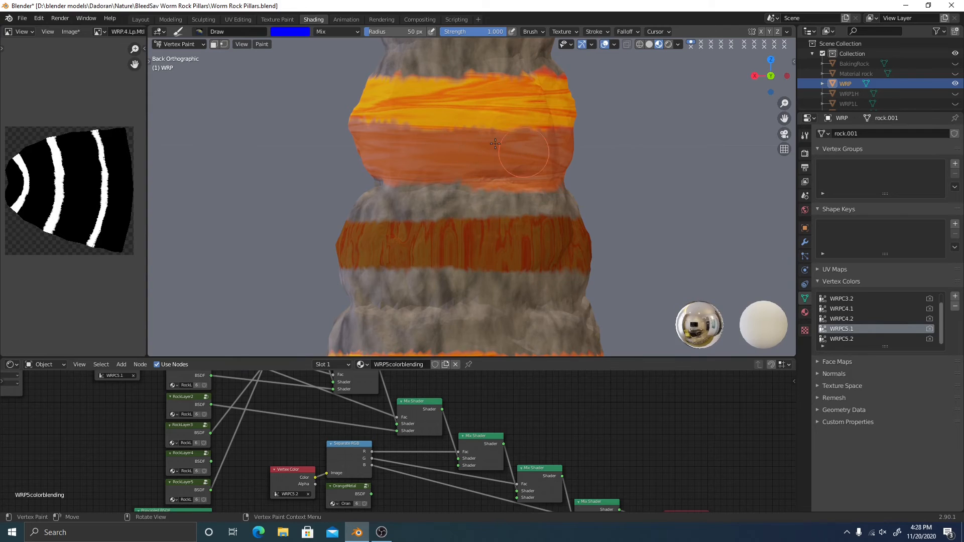
Raise the brush's green value to 1 for cyan and paint around the pillar along the seam between the green and blue rings
{"action": "scroll", "coordinate": [495, 144], "scroll_direction": "up", "scroll_amount": 6}
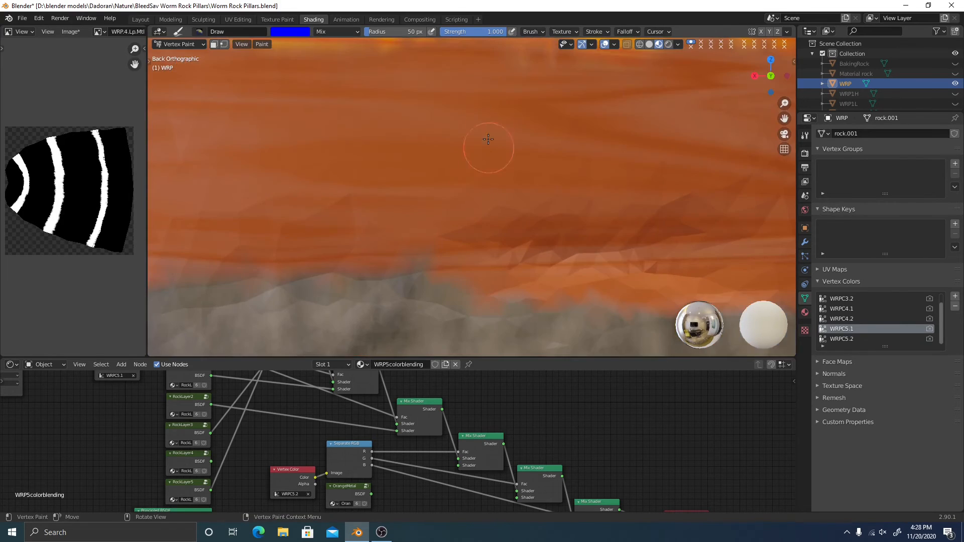
{"action": "middle_click_drag", "start_coordinate": [488, 132], "coordinate": [492, 200], "text": "shift"}
{"action": "left_click", "coordinate": [284, 34]}
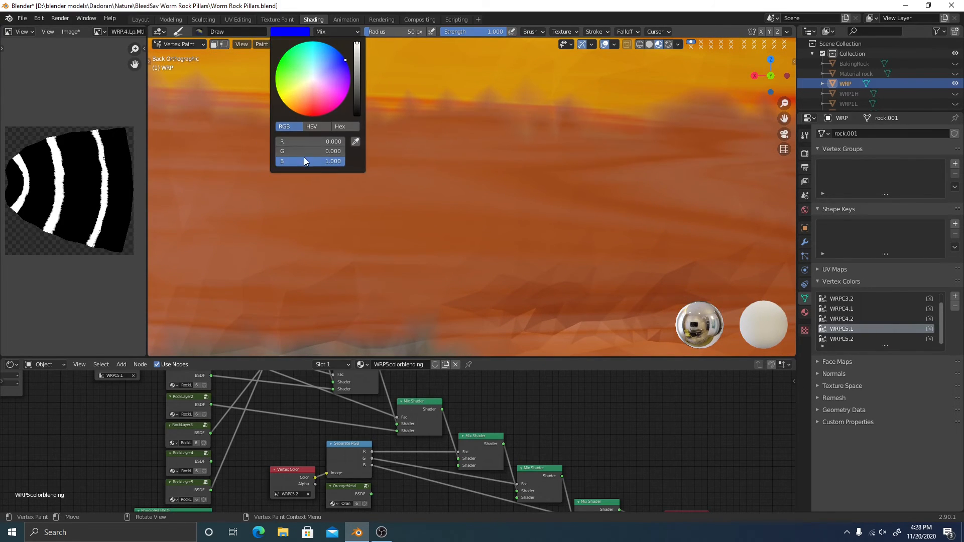
{"action": "left_click_drag", "start_coordinate": [287, 149], "coordinate": [361, 150]}
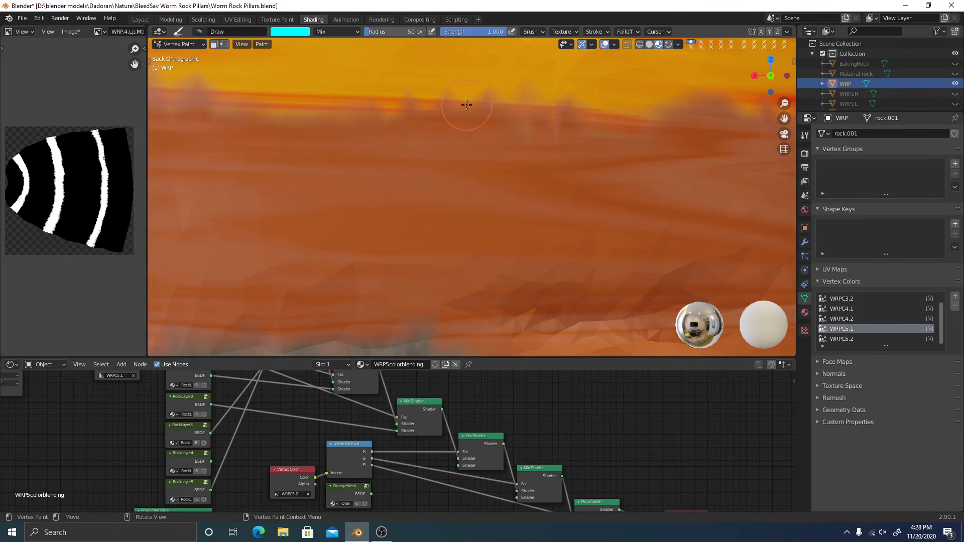
{"action": "mouse_move", "coordinate": [467, 105]}
{"action": "left_mouse_down"}
{"action": "mouse_move", "coordinate": [525, 123]}
{"action": "mouse_move", "coordinate": [726, 116]}
{"action": "left_mouse_up"}
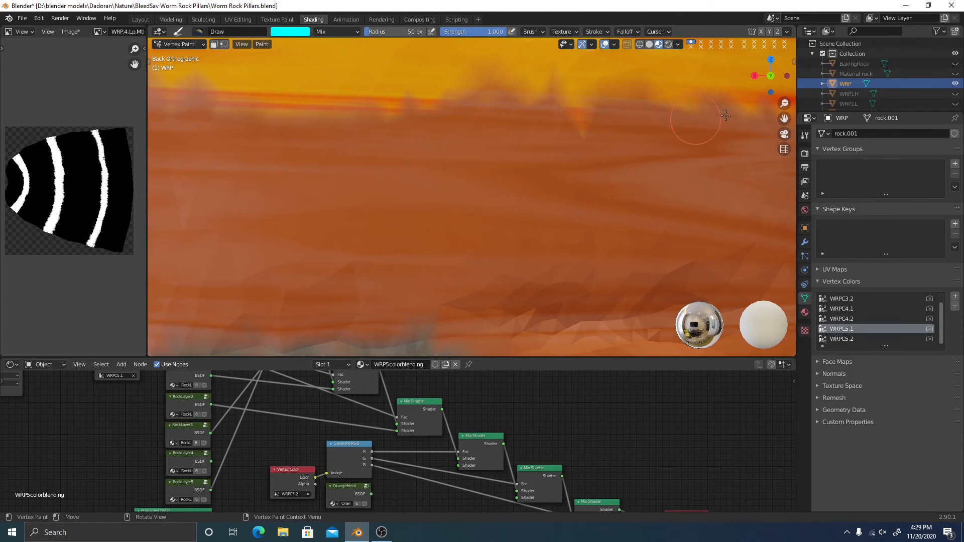
{"action": "scroll", "coordinate": [726, 116], "scroll_direction": "down", "scroll_amount": 5}
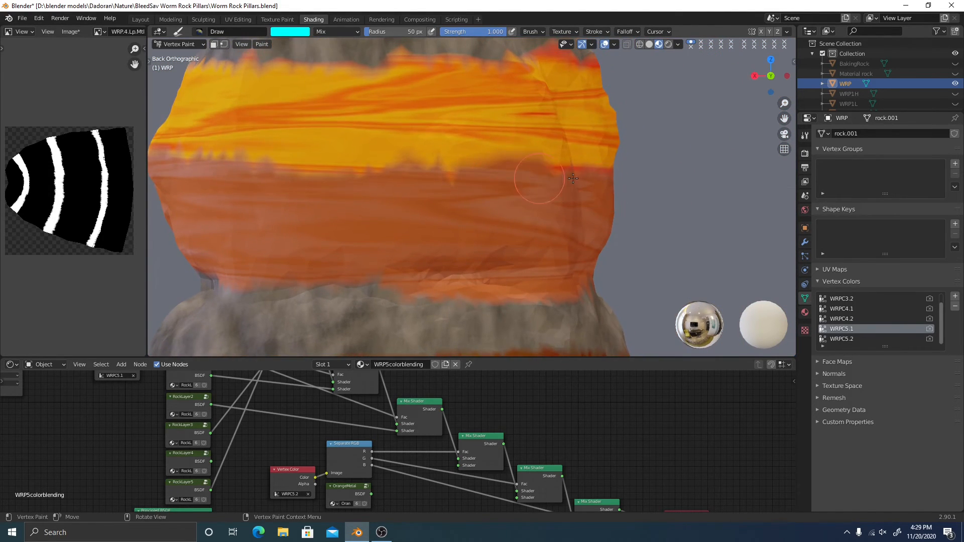
{"action": "left_click_drag", "start_coordinate": [573, 178], "coordinate": [647, 178]}
{"action": "left_click", "coordinate": [787, 76]}
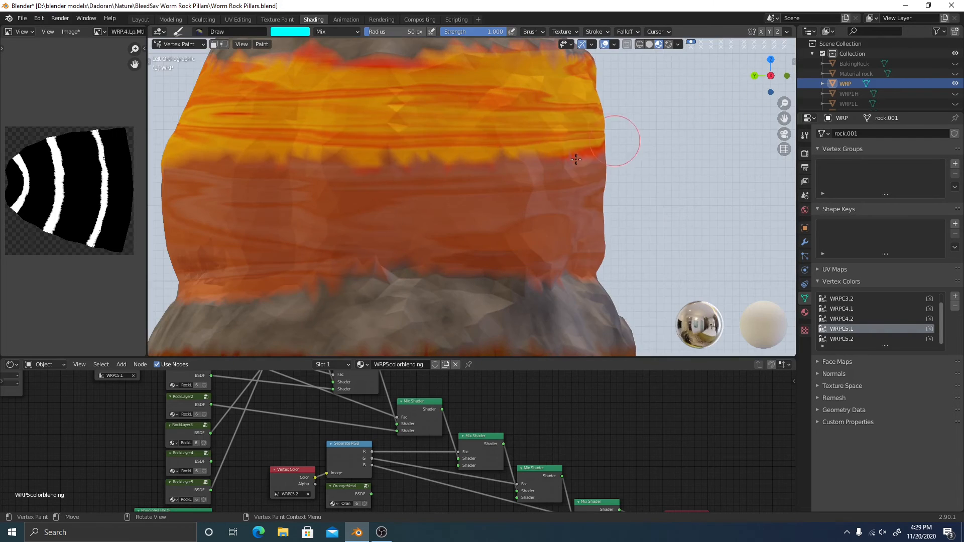
{"action": "left_click_drag", "start_coordinate": [193, 163], "coordinate": [623, 167]}
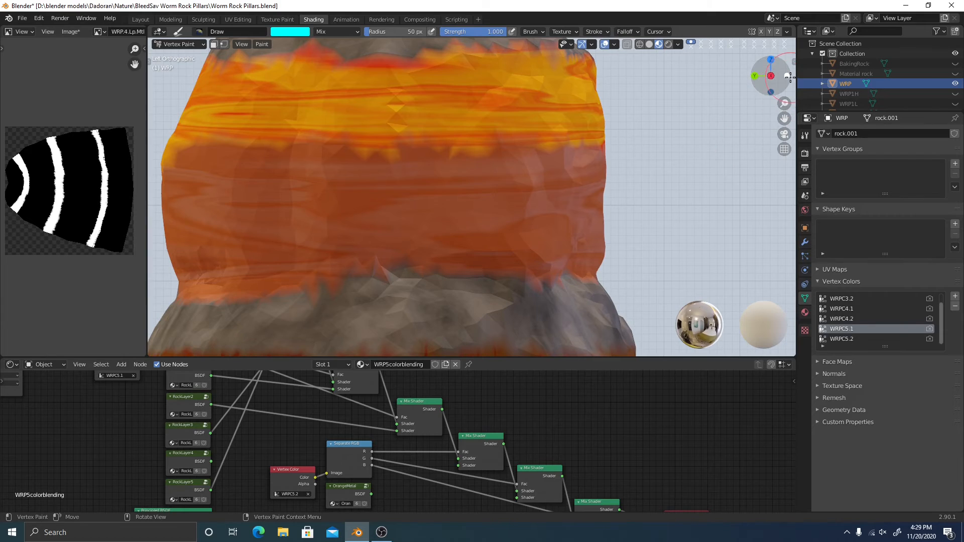
{"action": "left_click", "coordinate": [788, 76]}
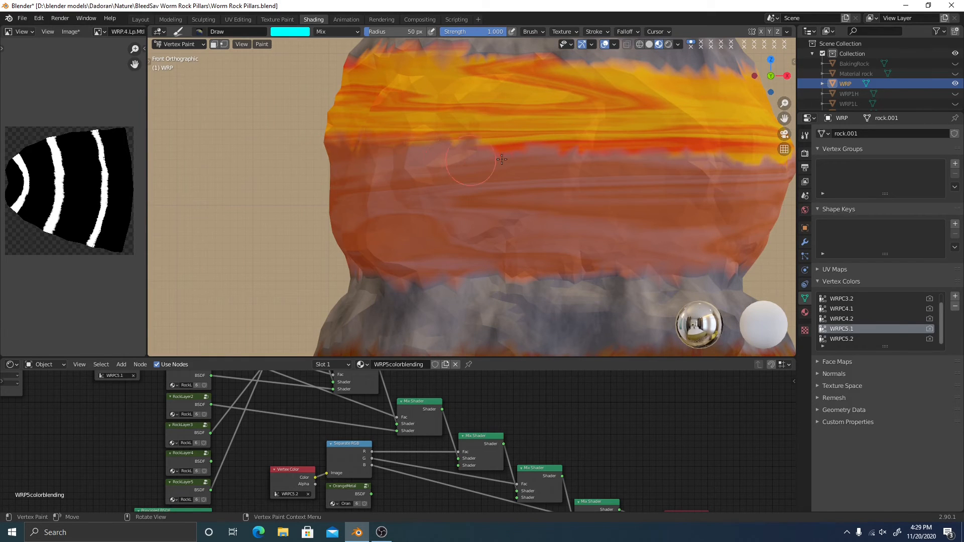
{"action": "left_click_drag", "start_coordinate": [772, 83], "coordinate": [777, 88]}
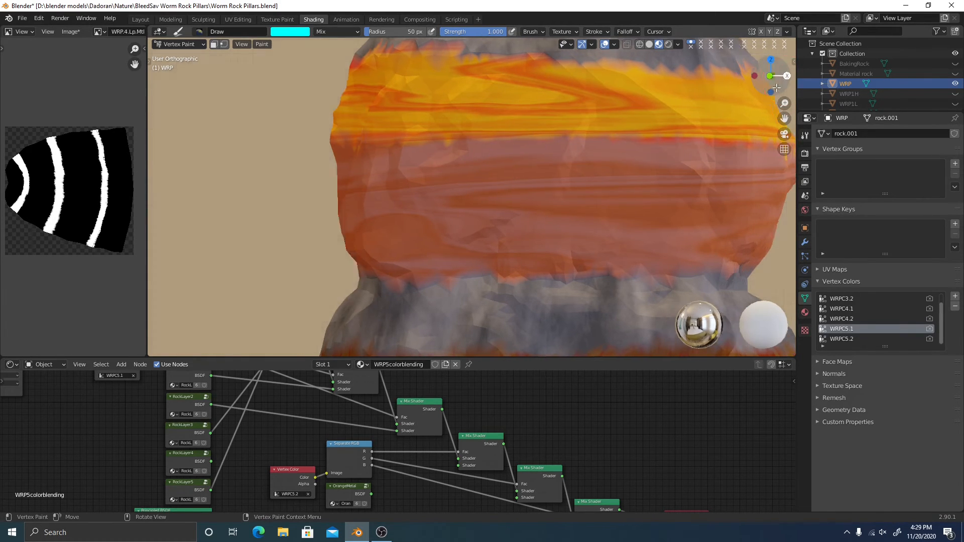
{"action": "left_click", "coordinate": [787, 76]}
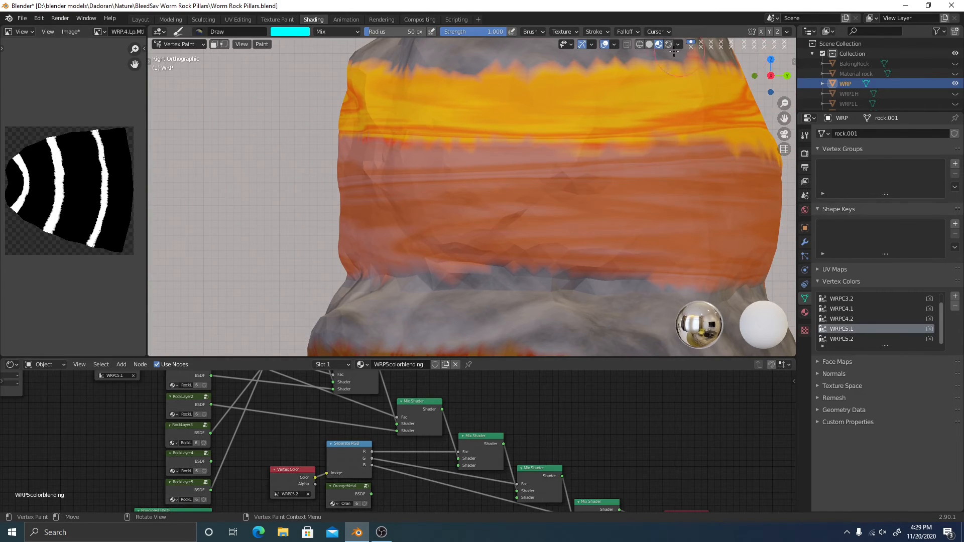
Examine the green, cyan and blue vertex paint in solid shading, and return the viewport to material preview
{"action": "left_click", "coordinate": [650, 45]}
{"action": "mouse_move", "coordinate": [641, 198]}
{"action": "middle_mouse_down"}
{"action": "mouse_move", "coordinate": [457, 223]}
{"action": "mouse_move", "coordinate": [486, 217]}
{"action": "middle_mouse_up"}
{"action": "left_click", "coordinate": [301, 32]}
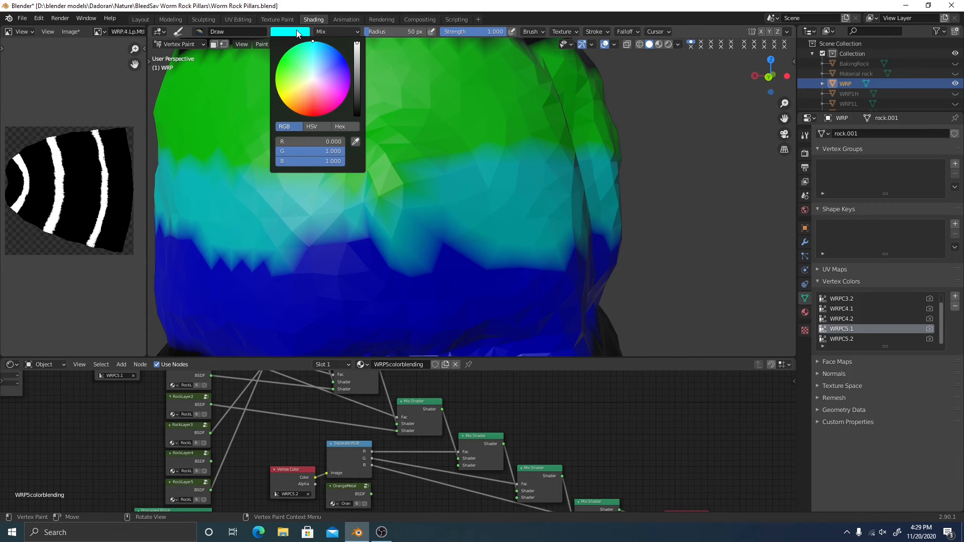
{"action": "left_click", "coordinate": [296, 29]}
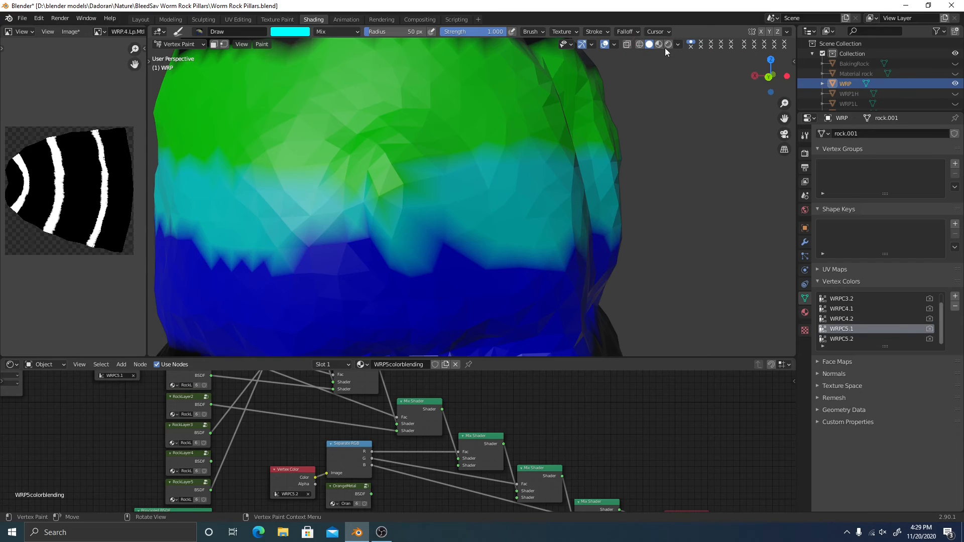
{"action": "scroll", "coordinate": [479, 184], "scroll_direction": "down", "scroll_amount": 6}
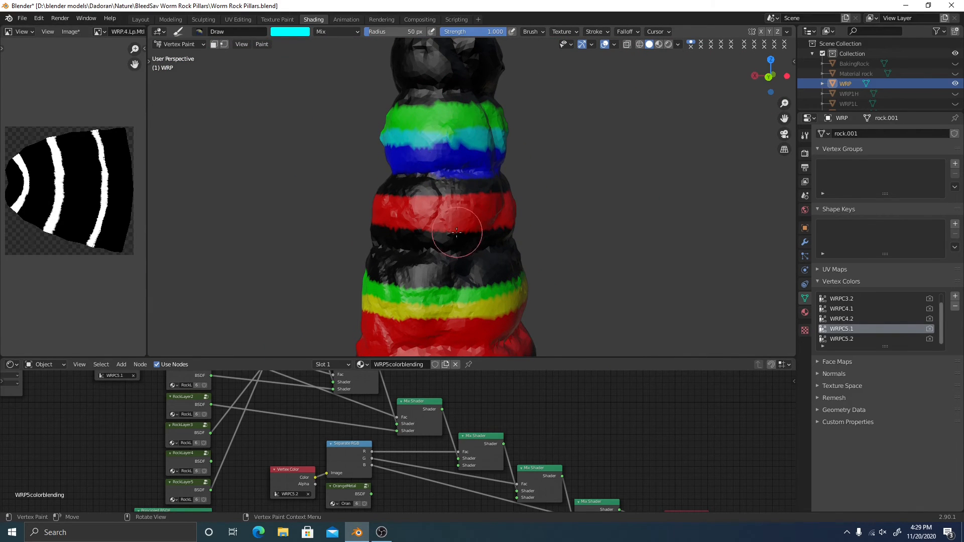
{"action": "left_click", "coordinate": [282, 31]}
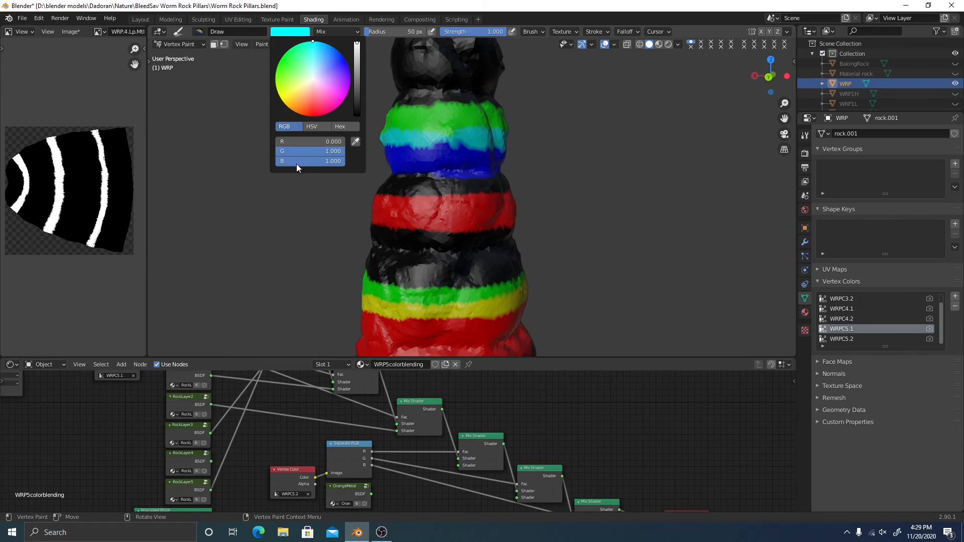
{"action": "left_click", "coordinate": [293, 30]}
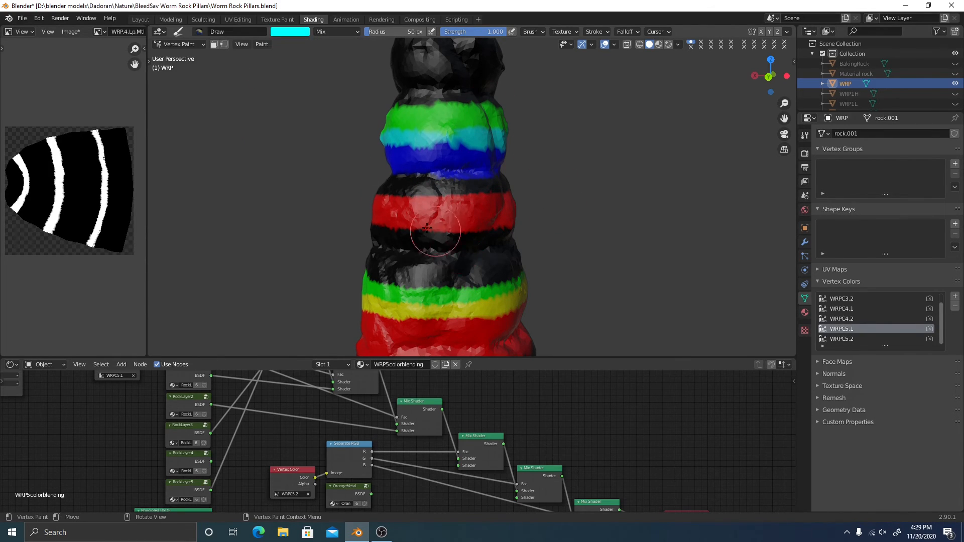
{"action": "left_click", "coordinate": [659, 45]}
Try painting a cyan strip on the grey rock directly below the middle brown band, and undo it
{"action": "scroll", "coordinate": [487, 181], "scroll_direction": "up", "scroll_amount": 6}
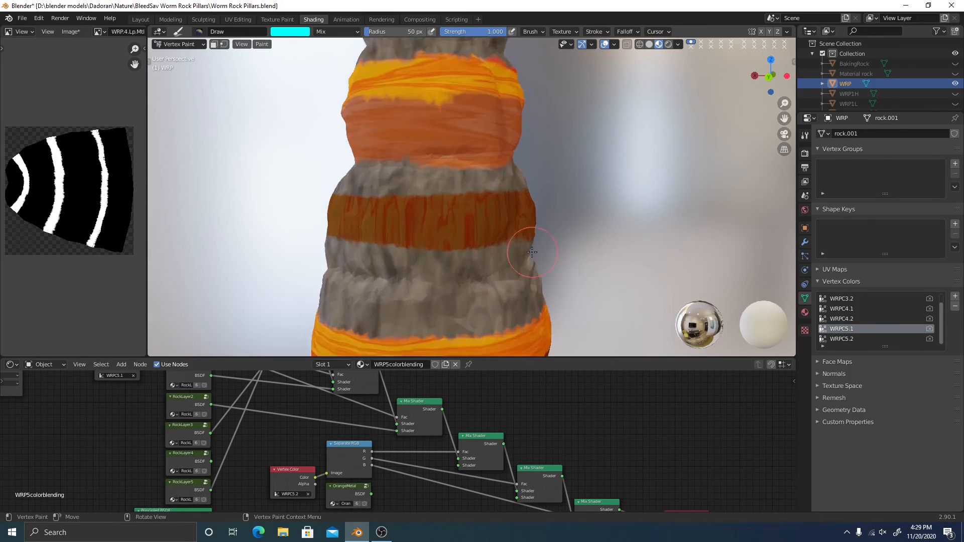
{"action": "mouse_move", "coordinate": [487, 168]}
{"action": "left_mouse_down"}
{"action": "mouse_move", "coordinate": [536, 177]}
{"action": "mouse_move", "coordinate": [583, 211]}
{"action": "mouse_move", "coordinate": [530, 173]}
{"action": "mouse_move", "coordinate": [370, 166]}
{"action": "left_mouse_up"}
{"action": "scroll", "coordinate": [420, 172], "scroll_direction": "up", "scroll_amount": 5}
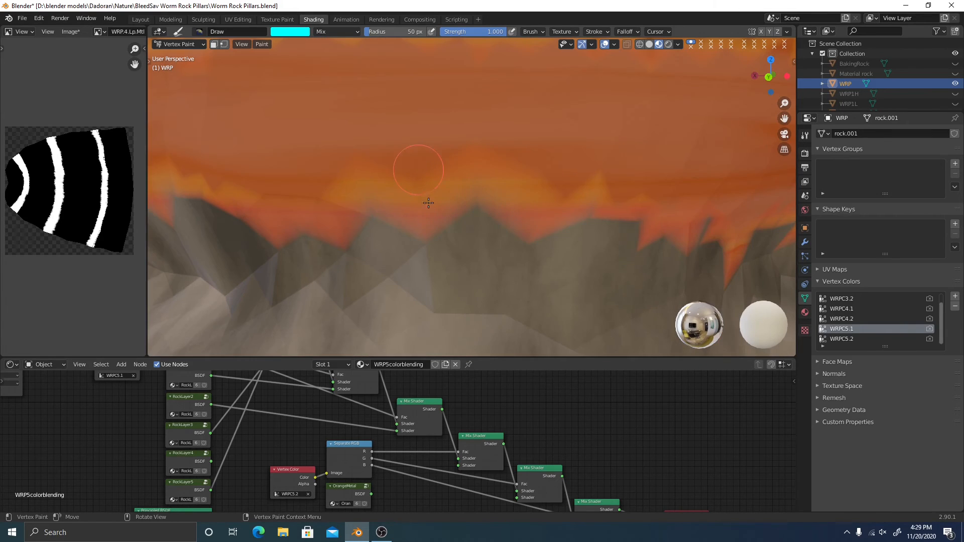
{"action": "scroll", "coordinate": [453, 160], "scroll_direction": "down", "scroll_amount": 4}
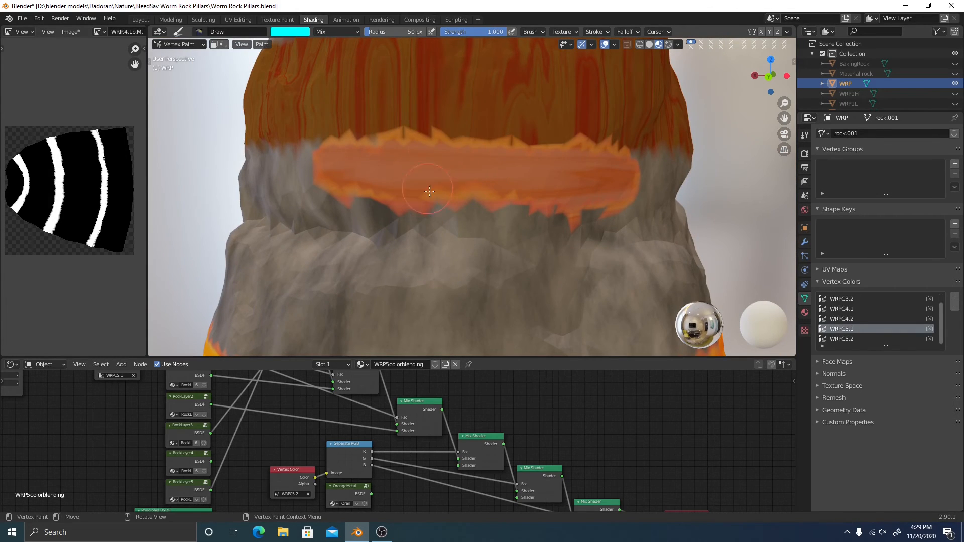
{"action": "left_click_drag", "start_coordinate": [302, 175], "coordinate": [309, 177]}
{"action": "key", "text": "ctrl+z"}
{"action": "key", "text": "ctrl+z"}
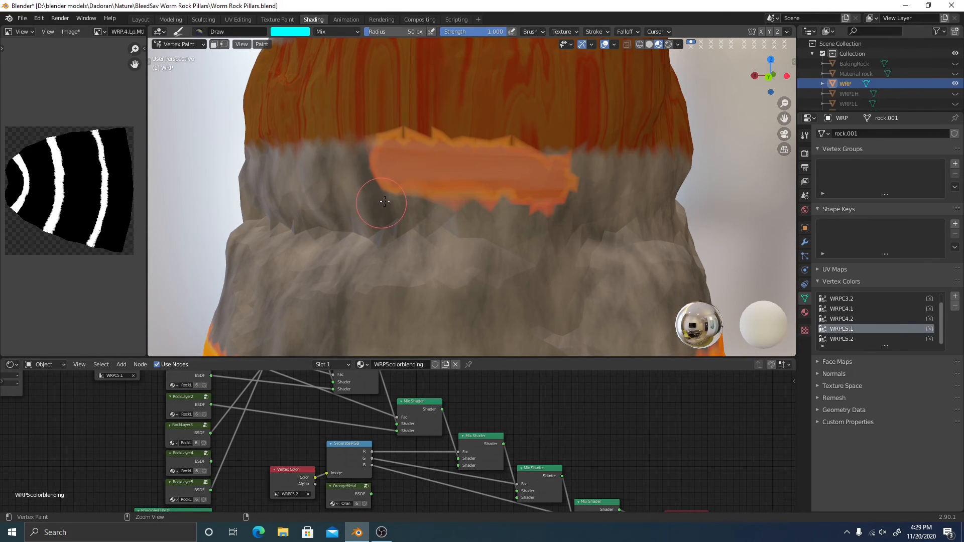
{"action": "scroll", "coordinate": [393, 188], "scroll_direction": "down", "scroll_amount": 3}
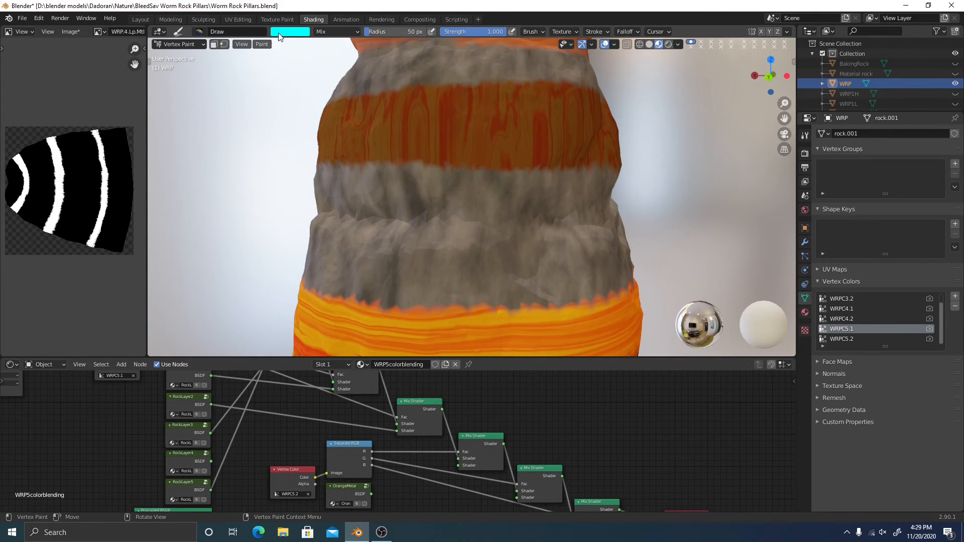
Try erasing a vertical gap through the middle brown band with a black brush, and undo the stroke
{"action": "left_click", "coordinate": [290, 31]}
{"action": "left_click_drag", "start_coordinate": [310, 164], "coordinate": [270, 175]}
{"action": "mouse_move", "coordinate": [478, 99]}
{"action": "left_mouse_down"}
{"action": "mouse_move", "coordinate": [458, 100]}
{"action": "mouse_move", "coordinate": [459, 163]}
{"action": "left_mouse_up"}
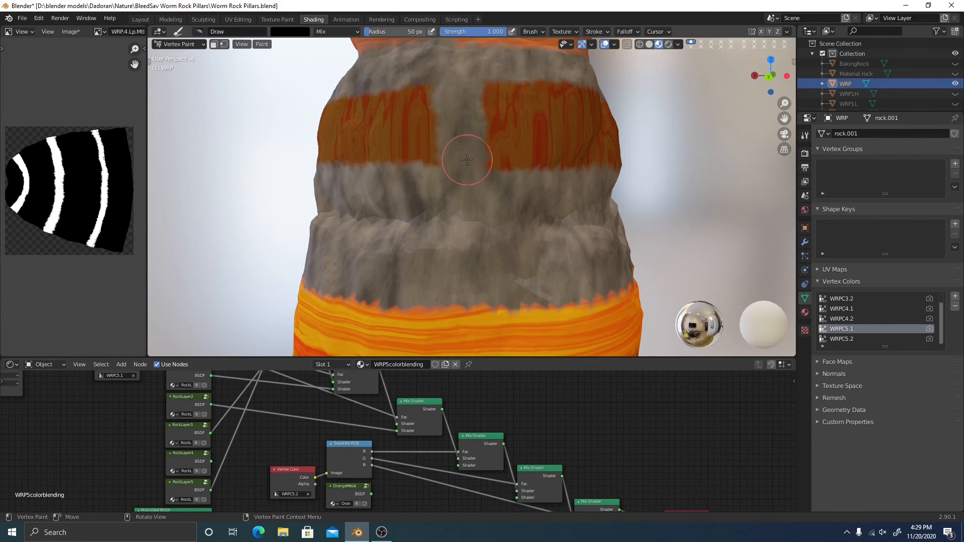
{"action": "key", "text": "ctrl+z"}
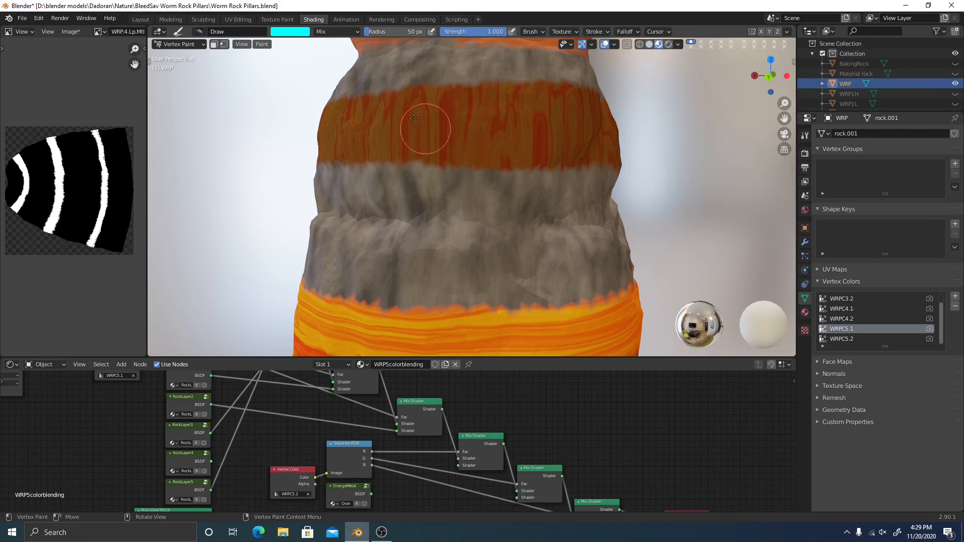
Set the vertex paint brush colour to black
{"action": "left_click", "coordinate": [287, 33]}
{"action": "mouse_move", "coordinate": [315, 150]}
{"action": "left_mouse_down"}
{"action": "mouse_move", "coordinate": [277, 151]}
{"action": "mouse_move", "coordinate": [266, 162]}
{"action": "left_mouse_up"}
Make WRPC5.2 the active vertex colour layer and switch the viewport to solid shading
{"action": "middle_click_drag", "start_coordinate": [324, 423], "coordinate": [294, 399]}
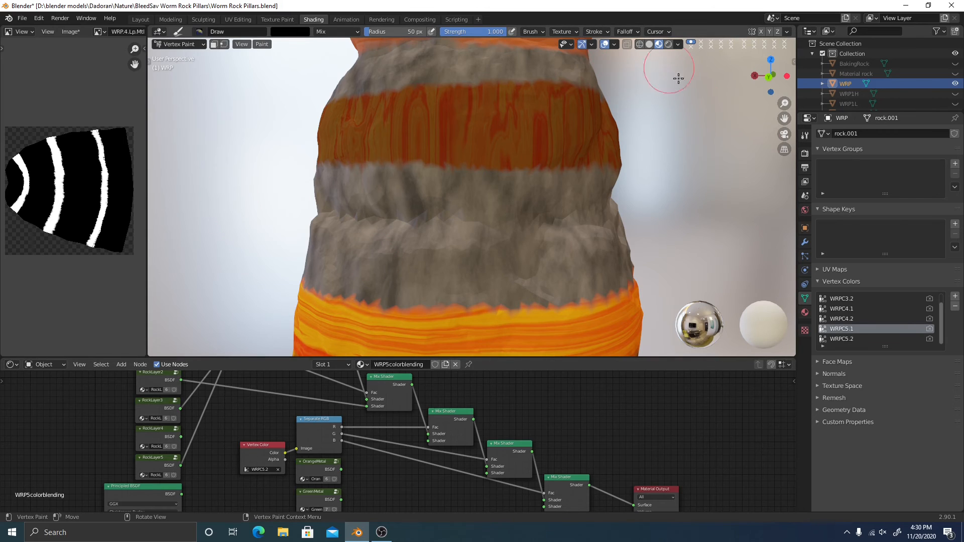
{"action": "scroll", "coordinate": [683, 164], "scroll_direction": "down", "scroll_amount": 4}
{"action": "middle_click_drag", "start_coordinate": [688, 166], "coordinate": [564, 166], "text": "shift"}
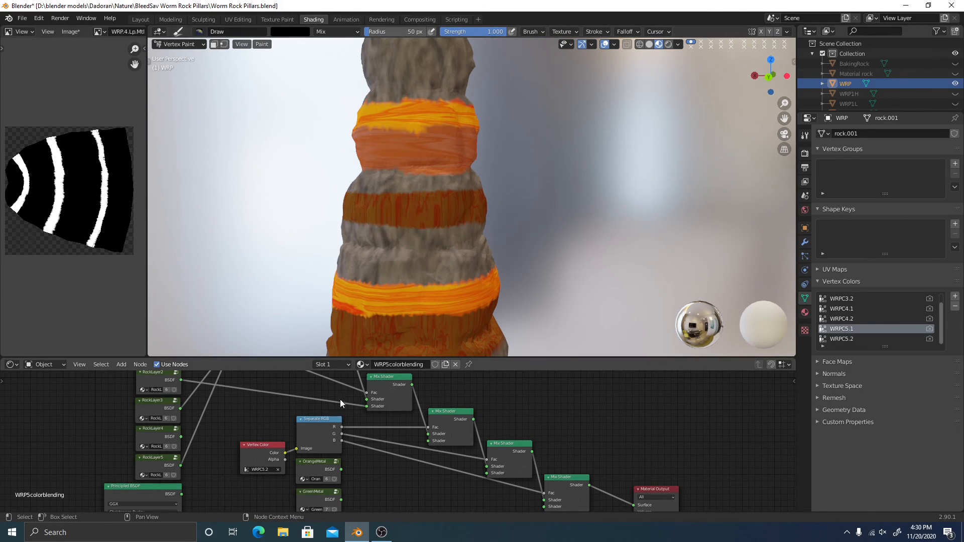
{"action": "middle_click_drag", "start_coordinate": [300, 376], "coordinate": [347, 430]}
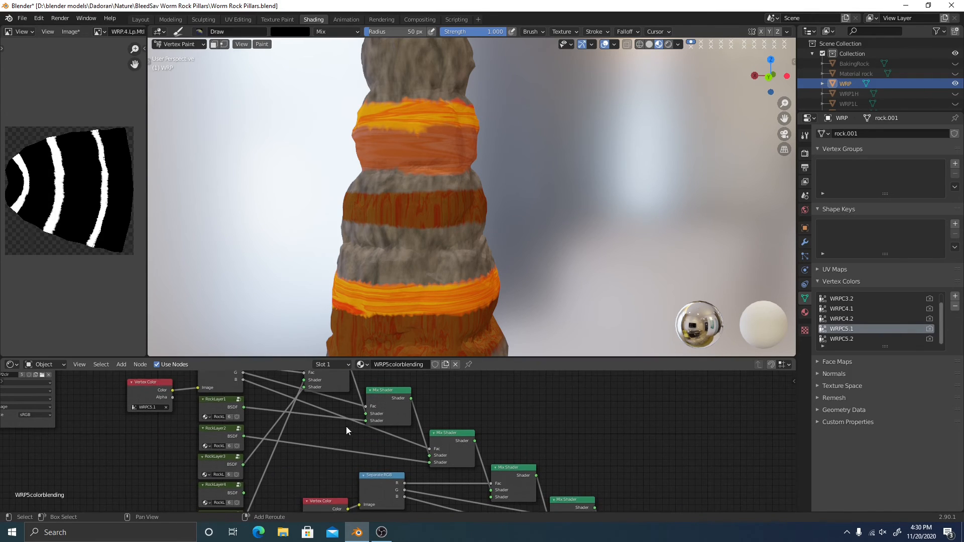
{"action": "middle_click_drag", "start_coordinate": [184, 387], "coordinate": [185, 404]}
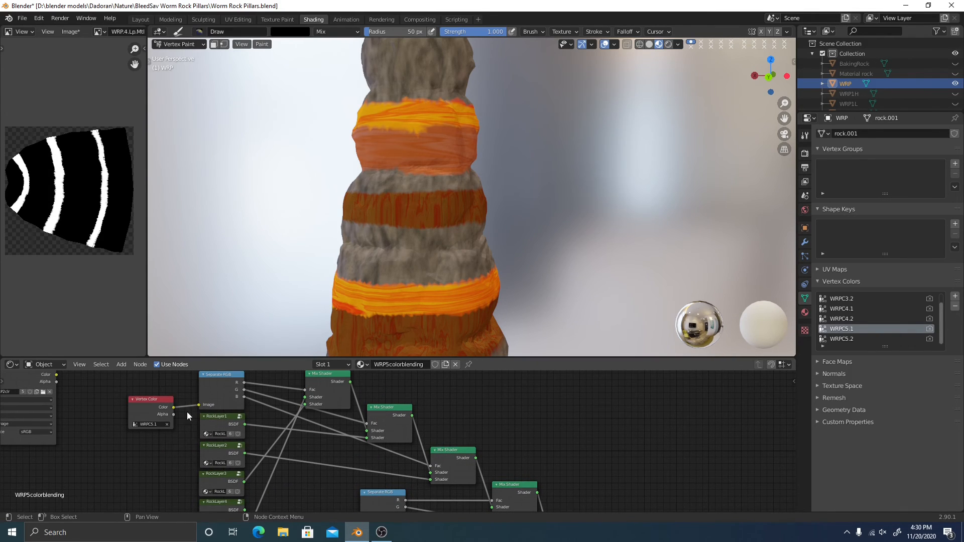
{"action": "middle_click_drag", "start_coordinate": [286, 425], "coordinate": [161, 330]}
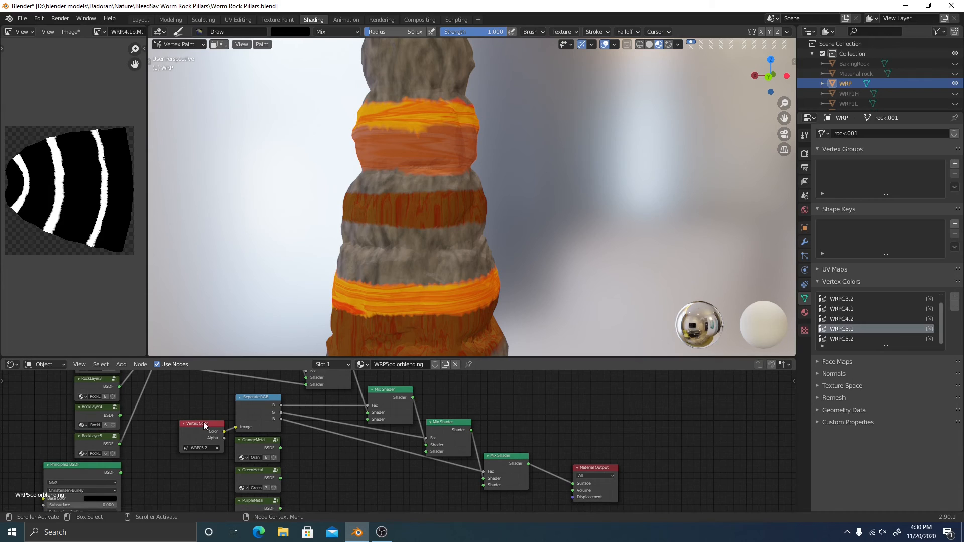
{"action": "left_click", "coordinate": [846, 338]}
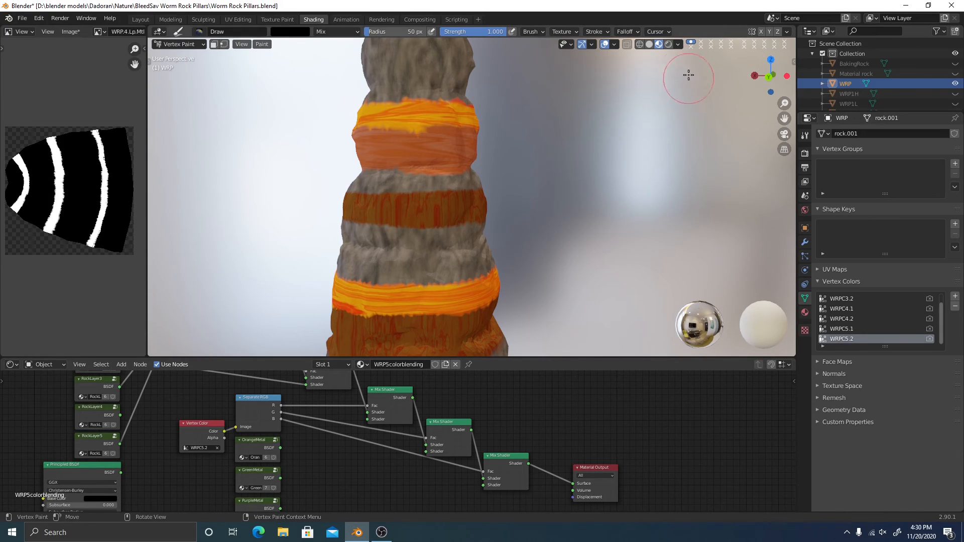
{"action": "left_click", "coordinate": [649, 43]}
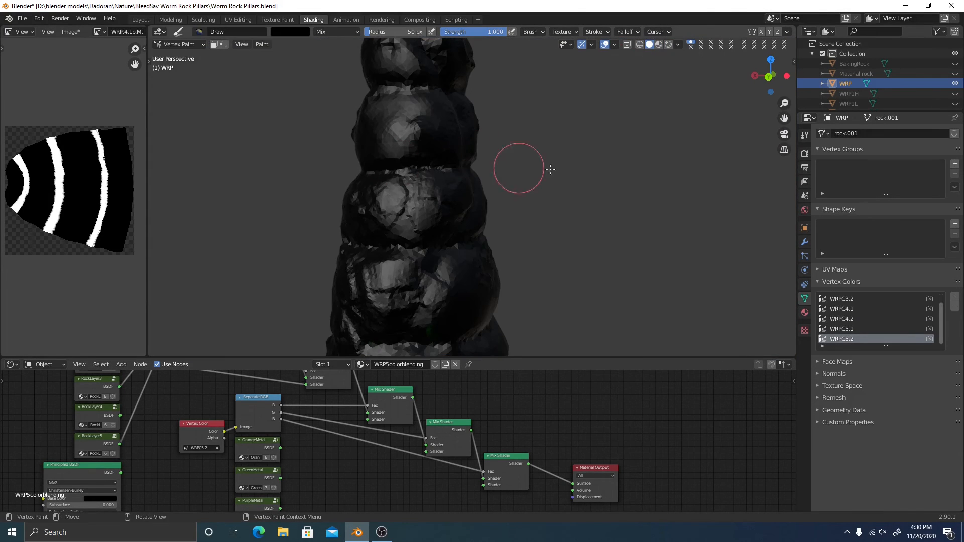
Compare the whole pillar in material preview and solid shading to check the blank WRPC5.2 layer
{"action": "left_click", "coordinate": [657, 44]}
{"action": "scroll", "coordinate": [405, 249], "scroll_direction": "down", "scroll_amount": 4}
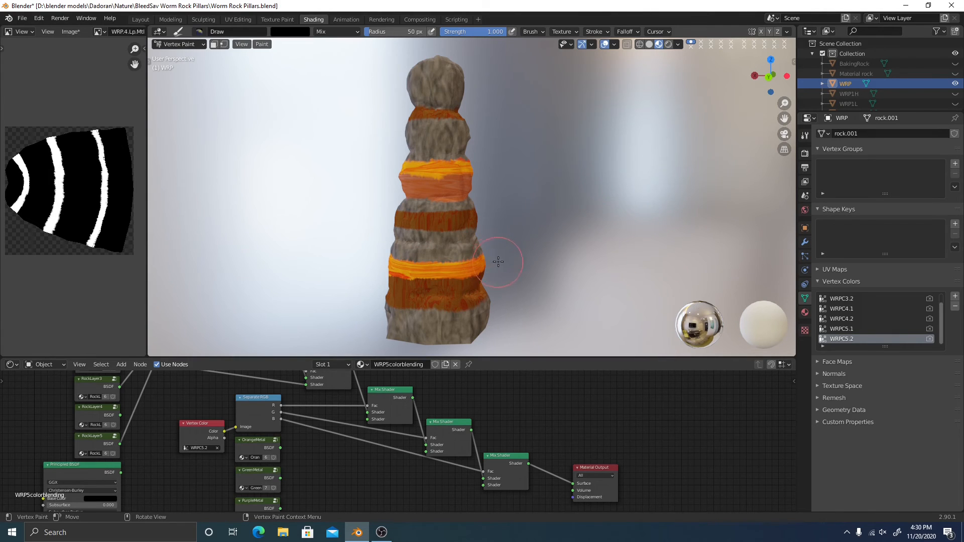
{"action": "scroll", "coordinate": [498, 262], "scroll_direction": "up", "scroll_amount": 4}
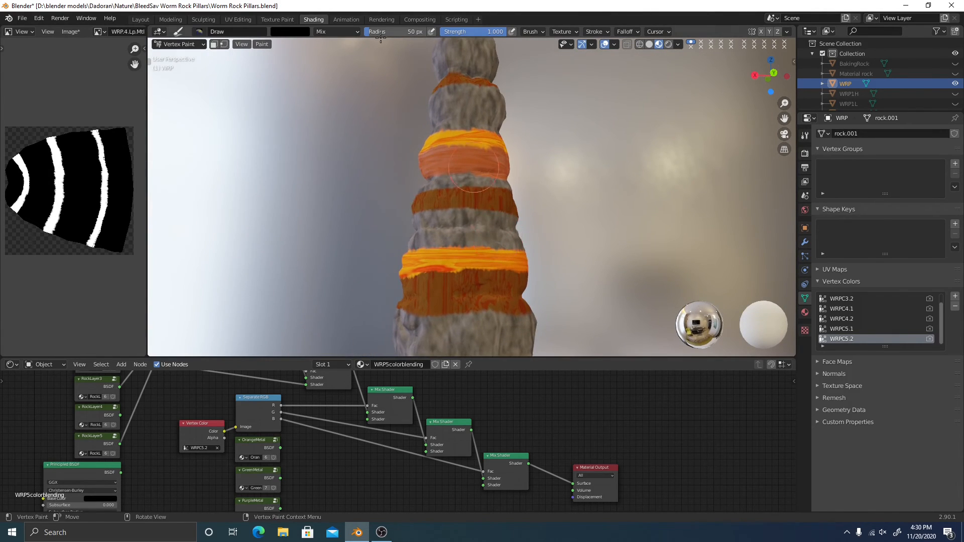
{"action": "left_click", "coordinate": [291, 31]}
{"action": "left_click", "coordinate": [650, 45]}
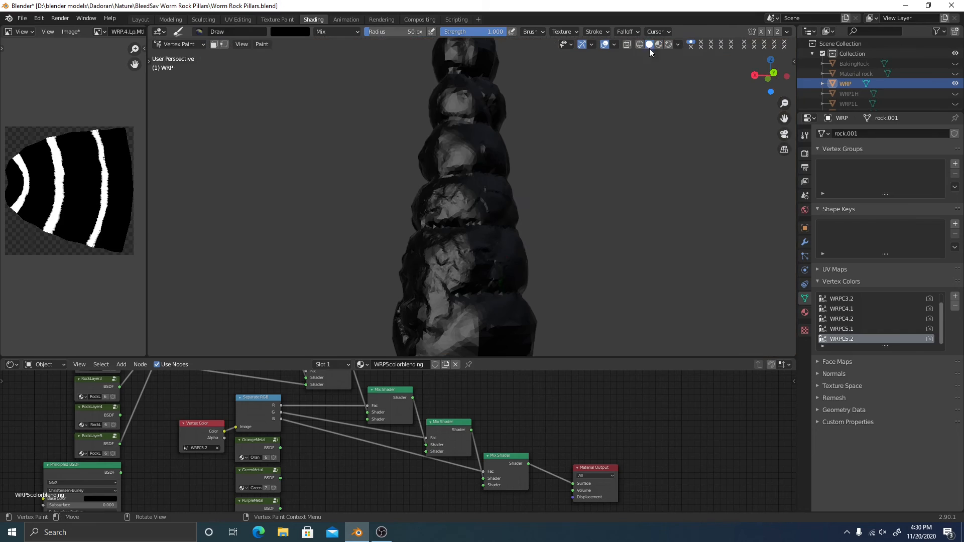
Return to material preview shading and connect RockLayer4's BSDF to the lower Shader input of the mix shader driven by WRPC5.2's red channel
{"action": "left_click", "coordinate": [659, 44]}
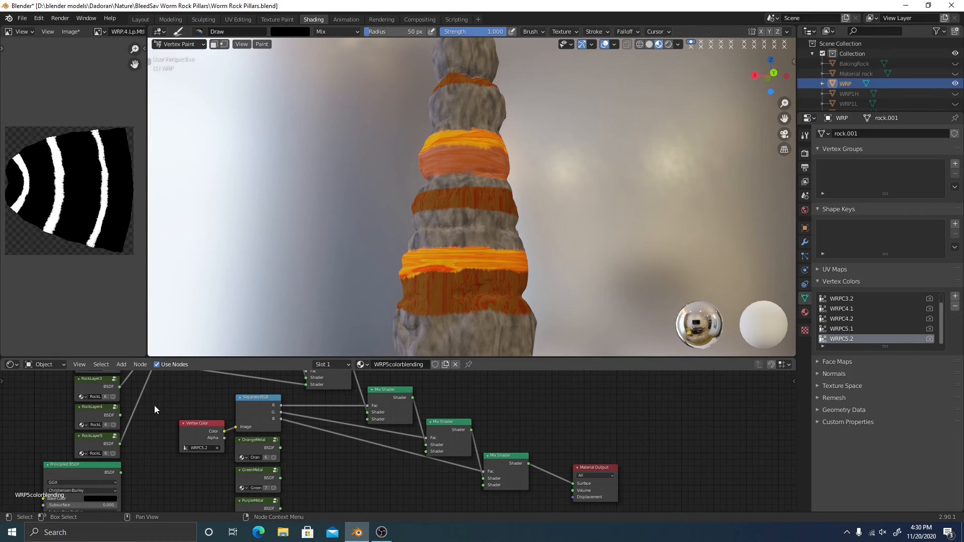
{"action": "middle_click_drag", "start_coordinate": [123, 411], "coordinate": [117, 441]}
{"action": "left_click_drag", "start_coordinate": [113, 446], "coordinate": [361, 450]}
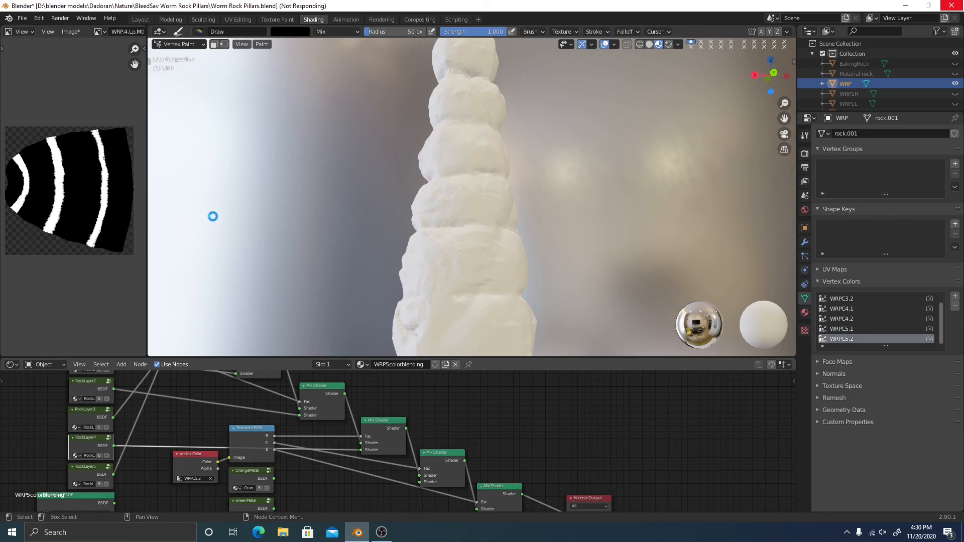
Set the brush colour to red and paint a band across the pillar's back, directly below the uppermost orange band
{"action": "left_click", "coordinate": [287, 33]}
{"action": "left_click_drag", "start_coordinate": [296, 143], "coordinate": [344, 143]}
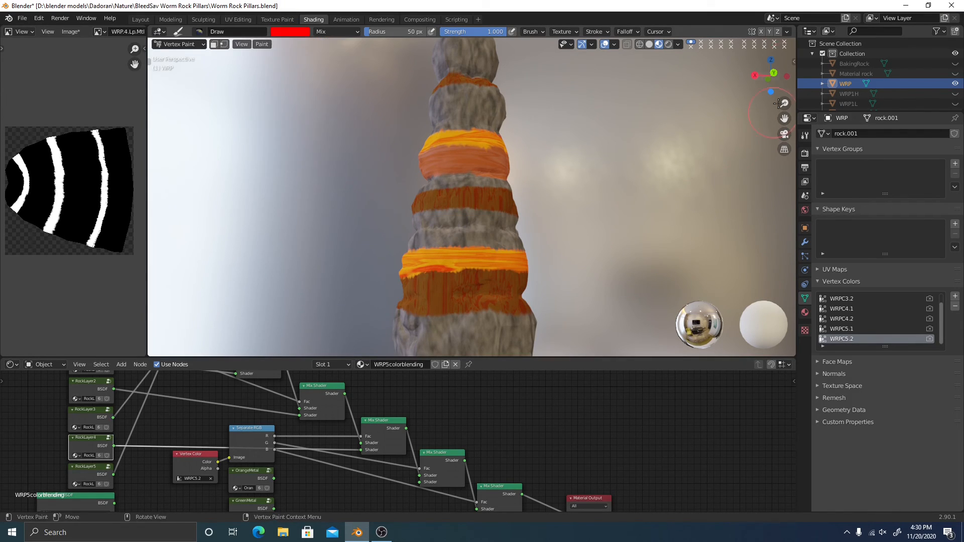
{"action": "left_click", "coordinate": [774, 73]}
{"action": "scroll", "coordinate": [495, 100], "scroll_direction": "up", "scroll_amount": 1}
{"action": "middle_click_drag", "start_coordinate": [495, 96], "coordinate": [487, 202], "text": "shift"}
{"action": "scroll", "coordinate": [487, 202], "scroll_direction": "up", "scroll_amount": 3}
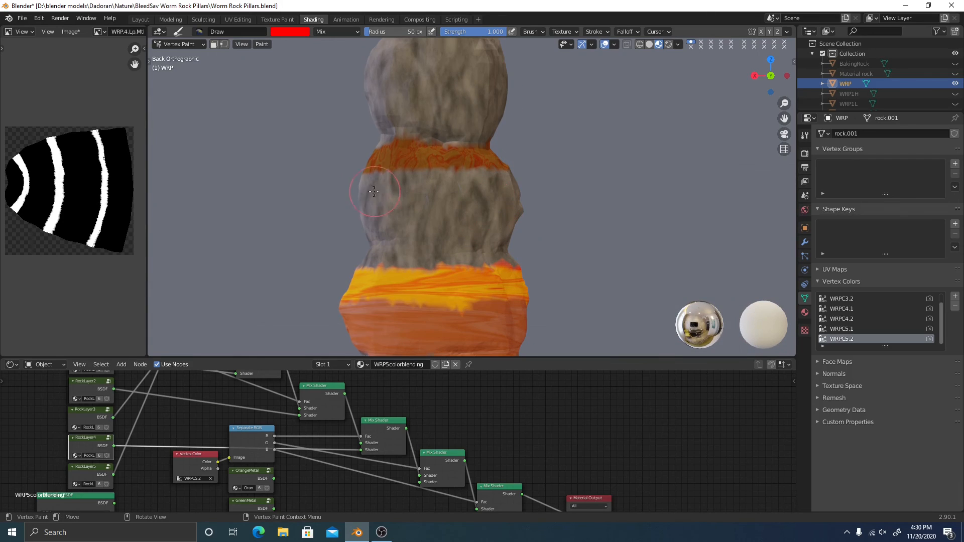
{"action": "mouse_move", "coordinate": [358, 196]}
{"action": "left_mouse_down"}
{"action": "mouse_move", "coordinate": [535, 192]}
{"action": "mouse_move", "coordinate": [347, 195]}
{"action": "left_mouse_up"}
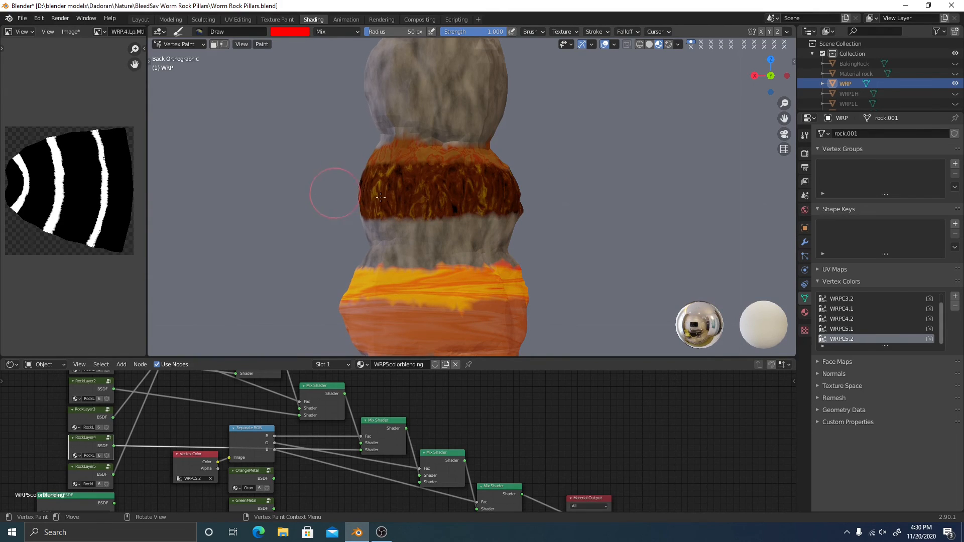
Check the blend edge of the new upper band and continue painting it in red across the pillar's left side
{"action": "scroll", "coordinate": [495, 184], "scroll_direction": "up", "scroll_amount": 5}
{"action": "middle_click_drag", "start_coordinate": [496, 150], "coordinate": [527, 237], "text": "shift"}
{"action": "scroll", "coordinate": [523, 231], "scroll_direction": "up", "scroll_amount": 2}
{"action": "middle_click_drag", "start_coordinate": [459, 228], "coordinate": [497, 209], "text": "shift"}
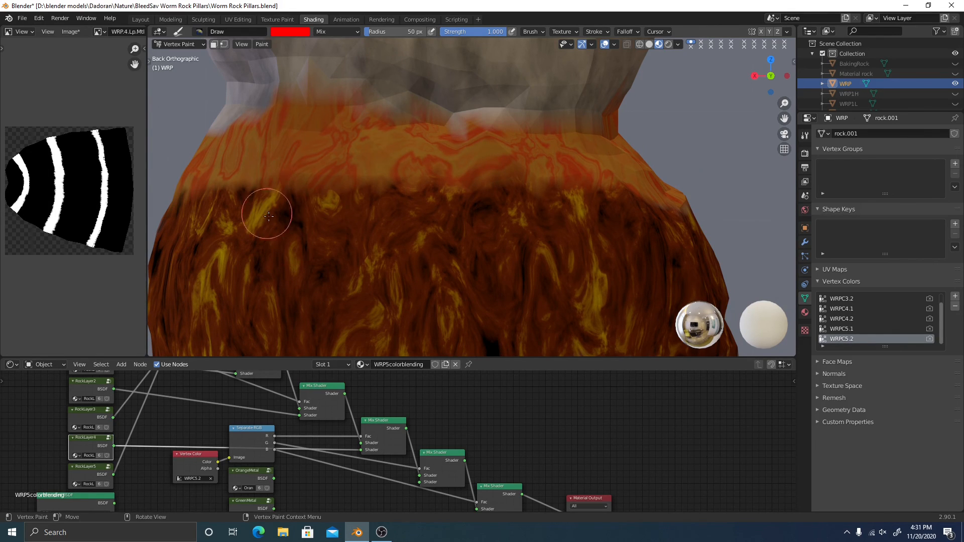
{"action": "scroll", "coordinate": [294, 189], "scroll_direction": "down", "scroll_amount": 3}
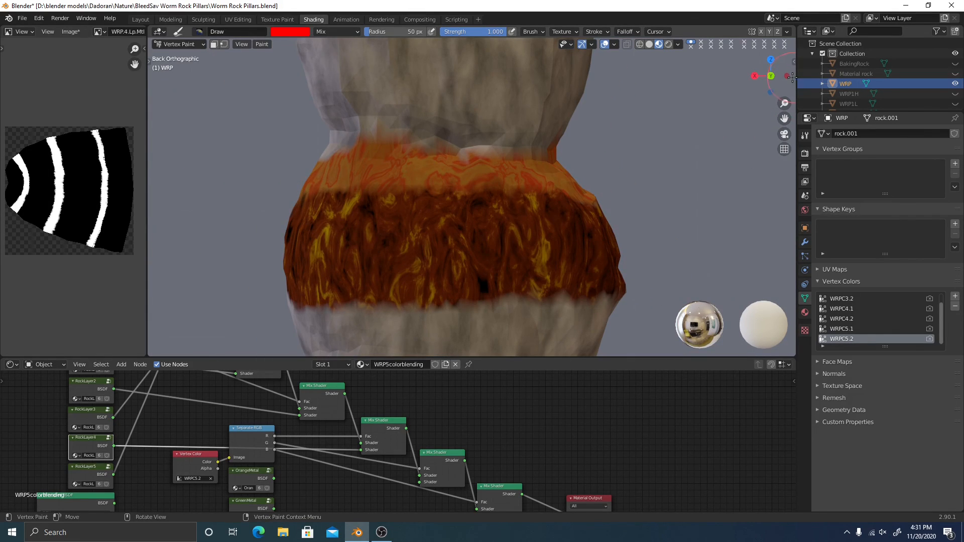
{"action": "left_click", "coordinate": [786, 75]}
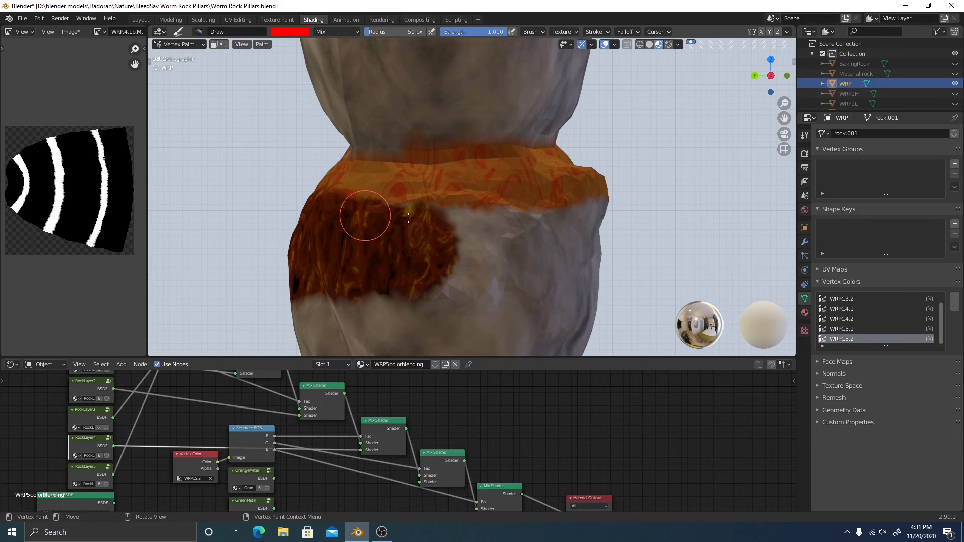
{"action": "mouse_move", "coordinate": [485, 224]}
{"action": "left_mouse_down"}
{"action": "mouse_move", "coordinate": [597, 216]}
{"action": "mouse_move", "coordinate": [653, 228]}
{"action": "mouse_move", "coordinate": [442, 254]}
{"action": "mouse_move", "coordinate": [452, 276]}
{"action": "left_mouse_up"}
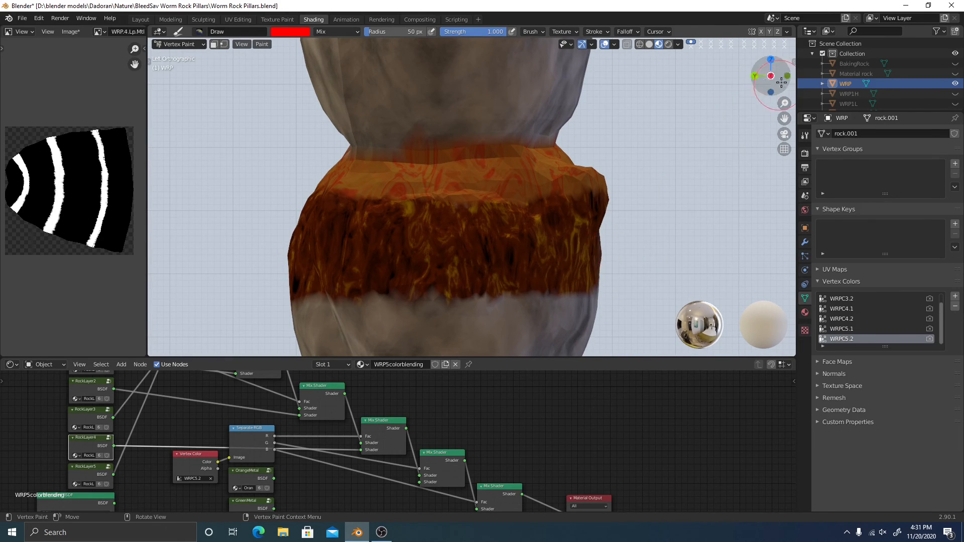
Paint the upper red-channel band across the pillar's front and right sides to close the ring
{"action": "left_click_drag", "start_coordinate": [767, 84], "coordinate": [708, 129]}
{"action": "key", "text": "KP_1"}
{"action": "scroll", "coordinate": [451, 410], "scroll_direction": "down", "scroll_amount": 5}
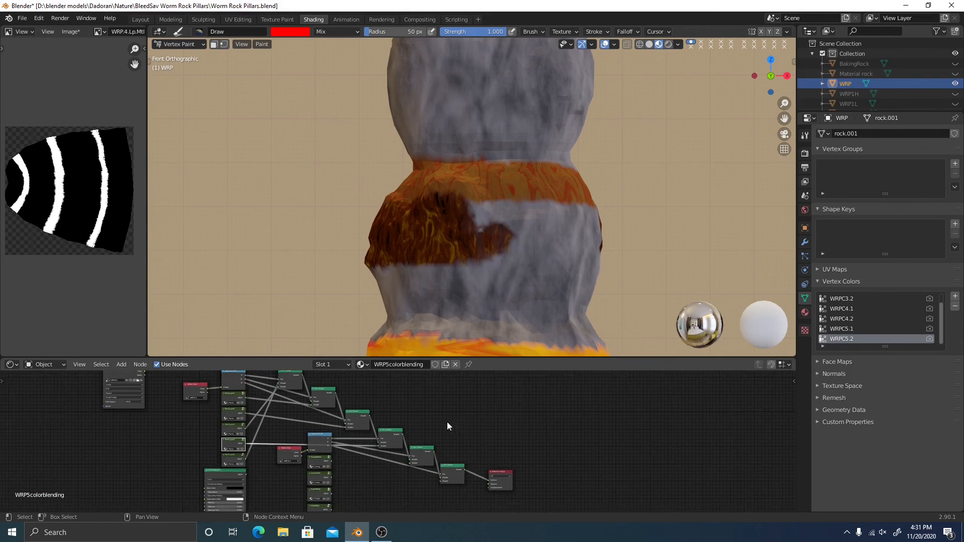
{"action": "scroll", "coordinate": [303, 474], "scroll_direction": "up", "scroll_amount": 4}
{"action": "middle_click_drag", "start_coordinate": [188, 454], "coordinate": [223, 423]}
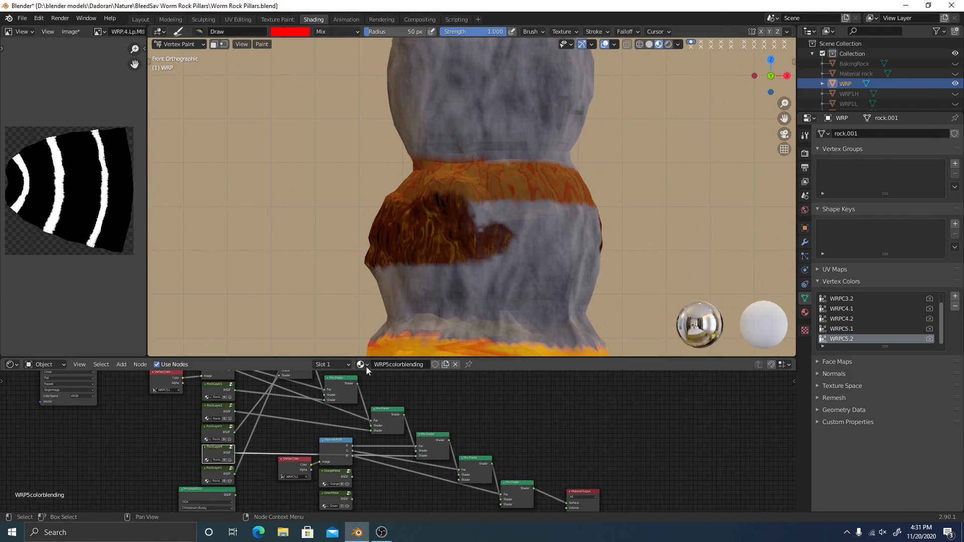
{"action": "scroll", "coordinate": [484, 252], "scroll_direction": "up", "scroll_amount": 1}
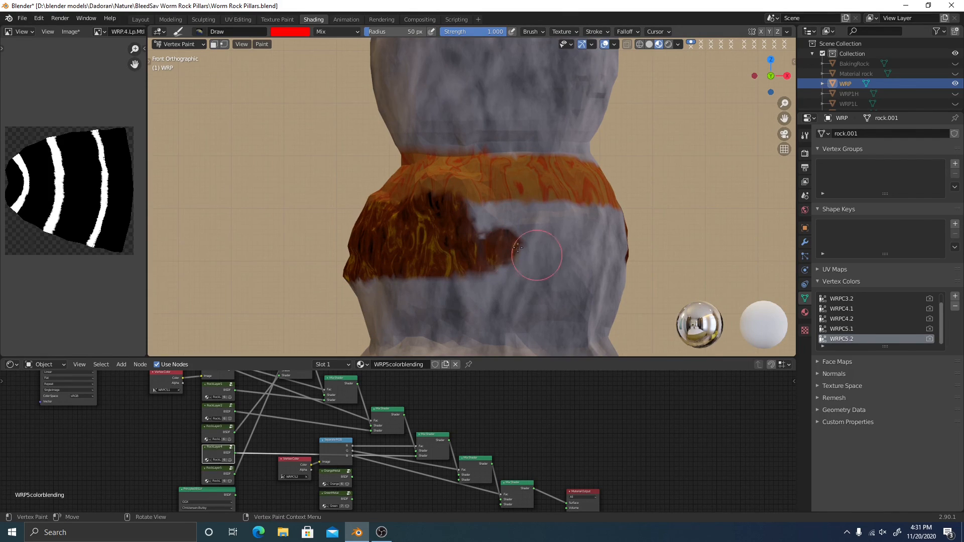
{"action": "middle_click_drag", "start_coordinate": [518, 251], "coordinate": [453, 233], "text": "shift"}
{"action": "mouse_move", "coordinate": [404, 205]}
{"action": "left_mouse_down"}
{"action": "mouse_move", "coordinate": [427, 206]}
{"action": "mouse_move", "coordinate": [394, 201]}
{"action": "mouse_move", "coordinate": [538, 211]}
{"action": "mouse_move", "coordinate": [417, 222]}
{"action": "mouse_move", "coordinate": [573, 240]}
{"action": "mouse_move", "coordinate": [482, 204]}
{"action": "mouse_move", "coordinate": [572, 206]}
{"action": "left_mouse_up"}
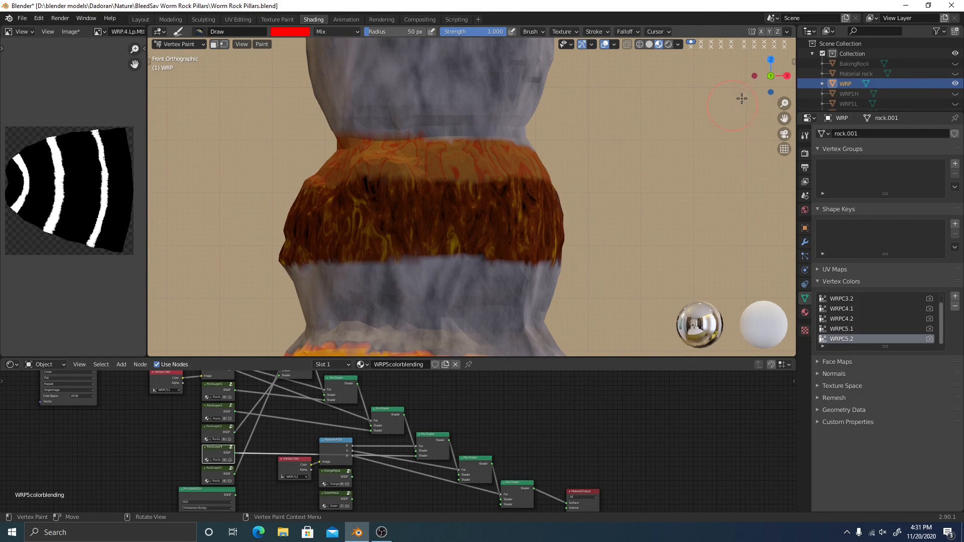
{"action": "left_click", "coordinate": [787, 76]}
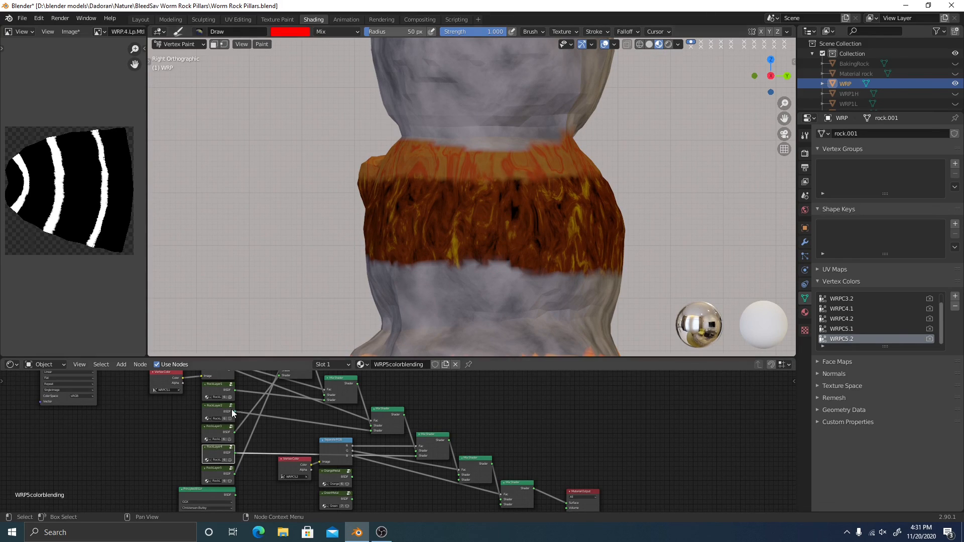
Paint a second red-channel band along the right side's narrow crease between the middle brown band and the lower yellow band
{"action": "middle_click_drag", "start_coordinate": [236, 413], "coordinate": [242, 433], "text": "shift"}
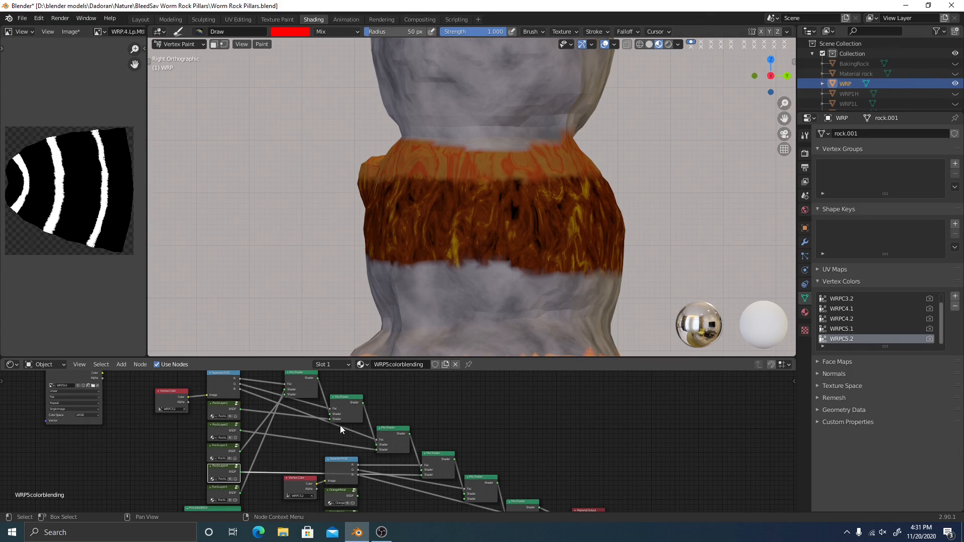
{"action": "middle_click_drag", "start_coordinate": [508, 280], "coordinate": [461, 179], "text": "shift"}
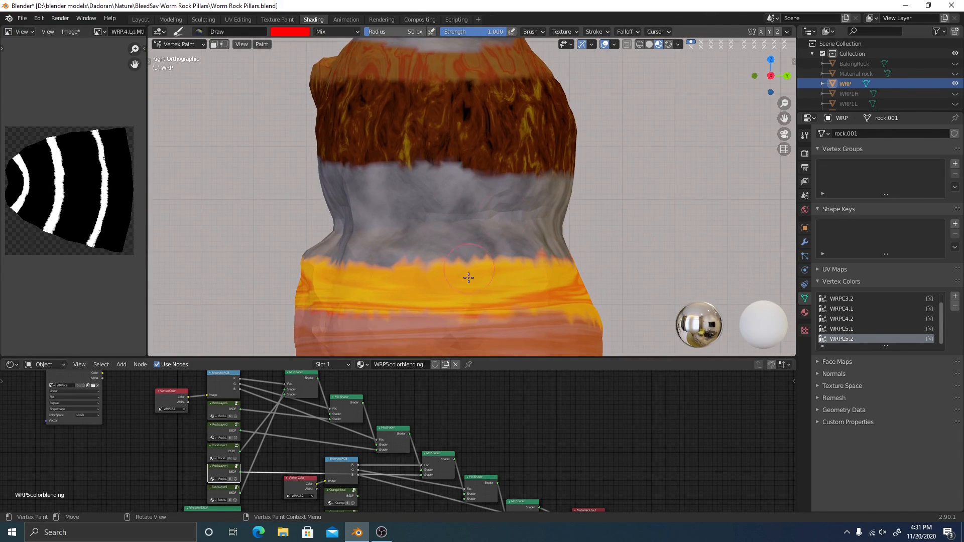
{"action": "middle_click_drag", "start_coordinate": [468, 278], "coordinate": [449, 215], "text": "shift"}
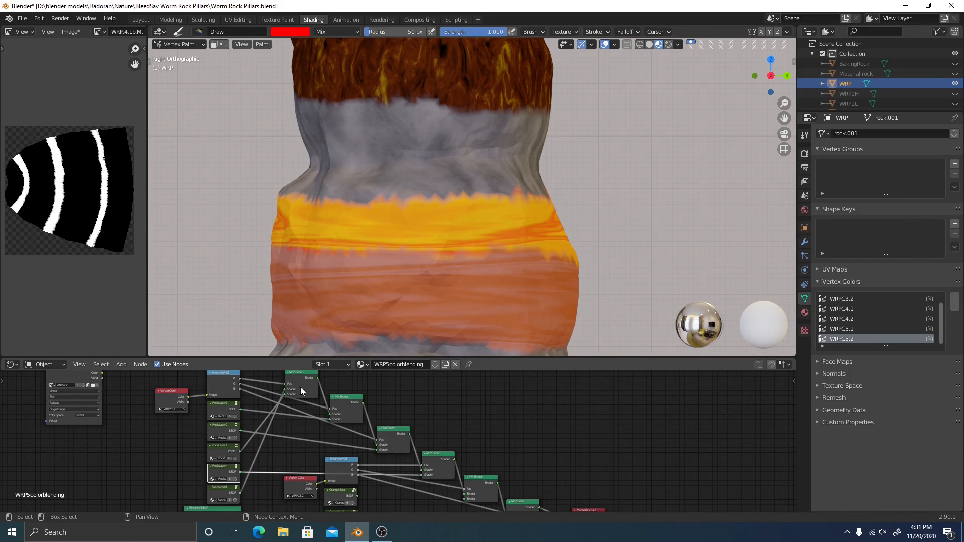
{"action": "middle_click_drag", "start_coordinate": [398, 222], "coordinate": [382, 69], "text": "shift"}
{"action": "scroll", "coordinate": [244, 232], "scroll_direction": "up", "scroll_amount": 1}
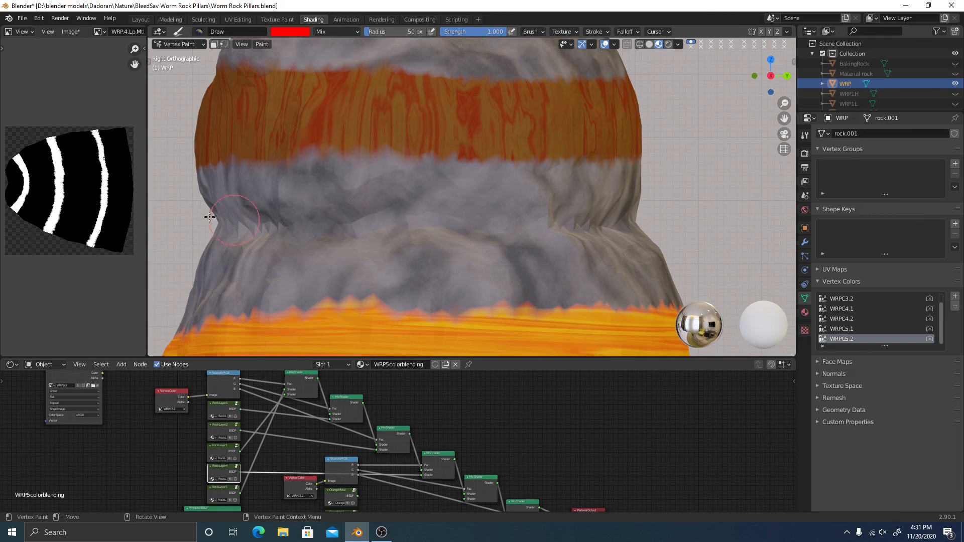
{"action": "mouse_move", "coordinate": [246, 220]}
{"action": "left_mouse_down"}
{"action": "mouse_move", "coordinate": [281, 221]}
{"action": "mouse_move", "coordinate": [200, 222]}
{"action": "mouse_move", "coordinate": [663, 217]}
{"action": "mouse_move", "coordinate": [204, 228]}
{"action": "mouse_move", "coordinate": [301, 228]}
{"action": "mouse_move", "coordinate": [687, 218]}
{"action": "left_mouse_up"}
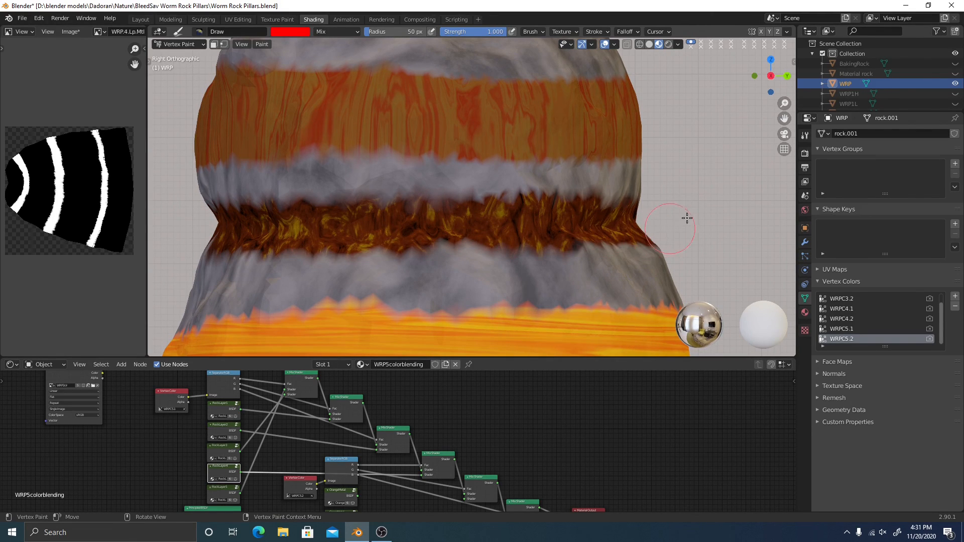
Extend the crease band in red across the back and around the remaining sides of the pillar
{"action": "left_click", "coordinate": [787, 76]}
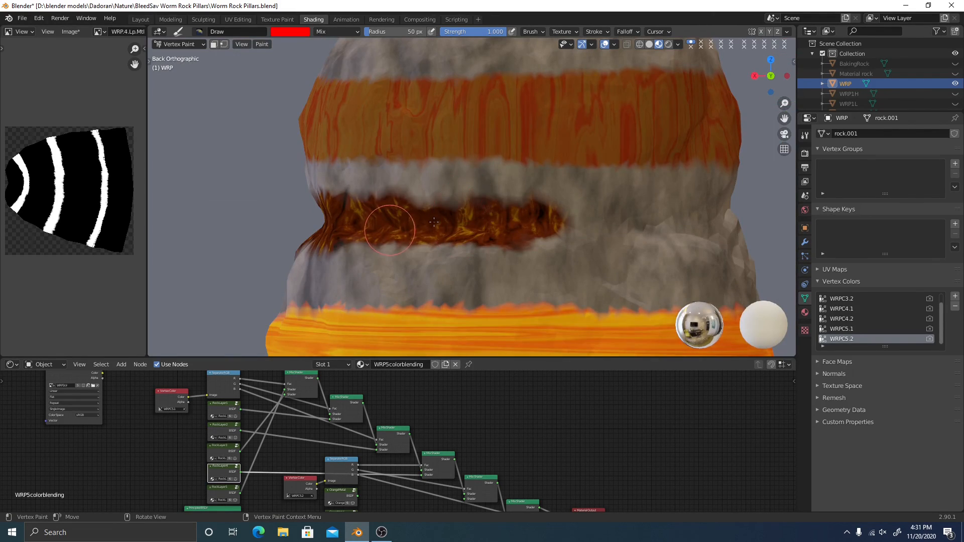
{"action": "mouse_move", "coordinate": [434, 222]}
{"action": "left_mouse_down"}
{"action": "mouse_move", "coordinate": [734, 229]}
{"action": "mouse_move", "coordinate": [621, 242]}
{"action": "left_mouse_up"}
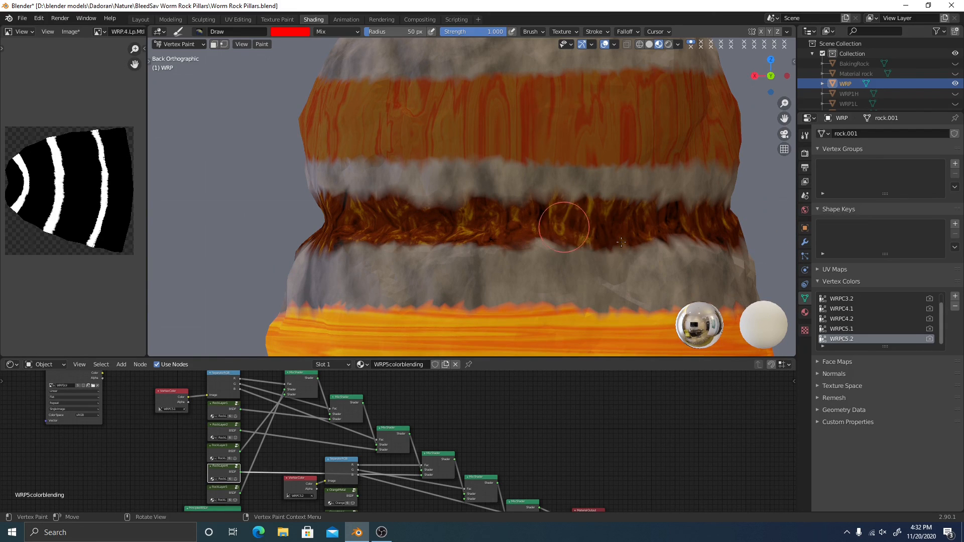
{"action": "mouse_move", "coordinate": [622, 242]}
{"action": "middle_mouse_down"}
{"action": "mouse_move", "coordinate": [613, 188]}
{"action": "mouse_move", "coordinate": [606, 194]}
{"action": "middle_mouse_up"}
{"action": "mouse_move", "coordinate": [490, 224]}
{"action": "left_mouse_down"}
{"action": "mouse_move", "coordinate": [739, 231]}
{"action": "mouse_move", "coordinate": [461, 235]}
{"action": "left_mouse_up"}
{"action": "scroll", "coordinate": [648, 233], "scroll_direction": "down", "scroll_amount": 2}
{"action": "mouse_move", "coordinate": [666, 235]}
{"action": "middle_mouse_down", "text": "shift"}
{"action": "mouse_move", "coordinate": [545, 247]}
{"action": "mouse_move", "coordinate": [460, 233]}
{"action": "middle_mouse_up", "text": "shift"}
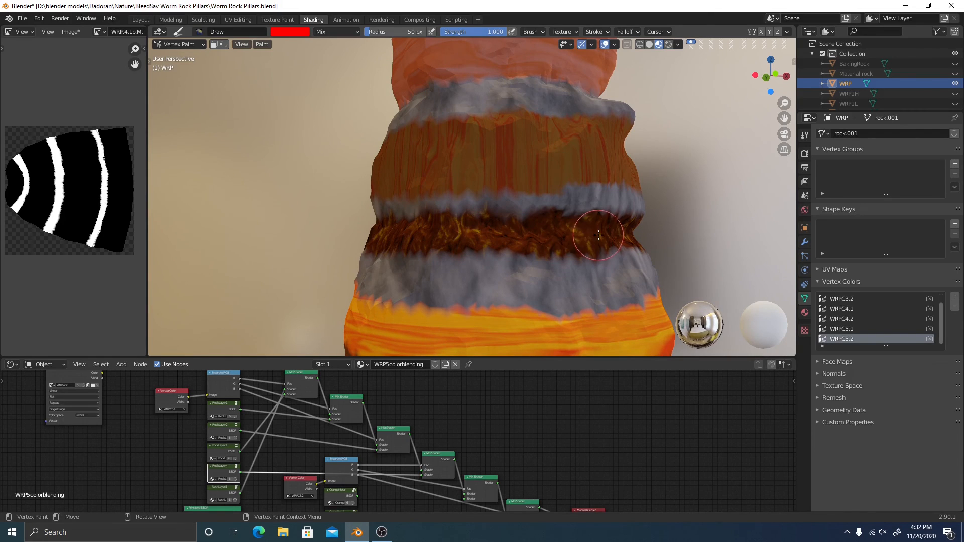
Examine the crease band from all sides and the layering on the whole pillar
{"action": "mouse_move", "coordinate": [630, 236]}
{"action": "middle_mouse_down"}
{"action": "mouse_move", "coordinate": [508, 232]}
{"action": "mouse_move", "coordinate": [573, 250]}
{"action": "middle_mouse_up"}
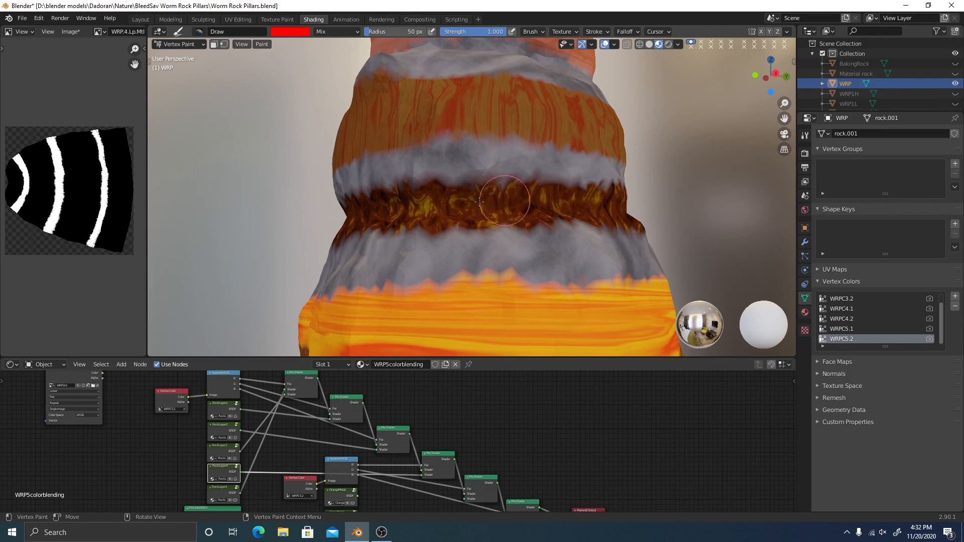
{"action": "middle_click_drag", "start_coordinate": [660, 227], "coordinate": [546, 246]}
{"action": "middle_click_drag", "start_coordinate": [499, 220], "coordinate": [492, 216]}
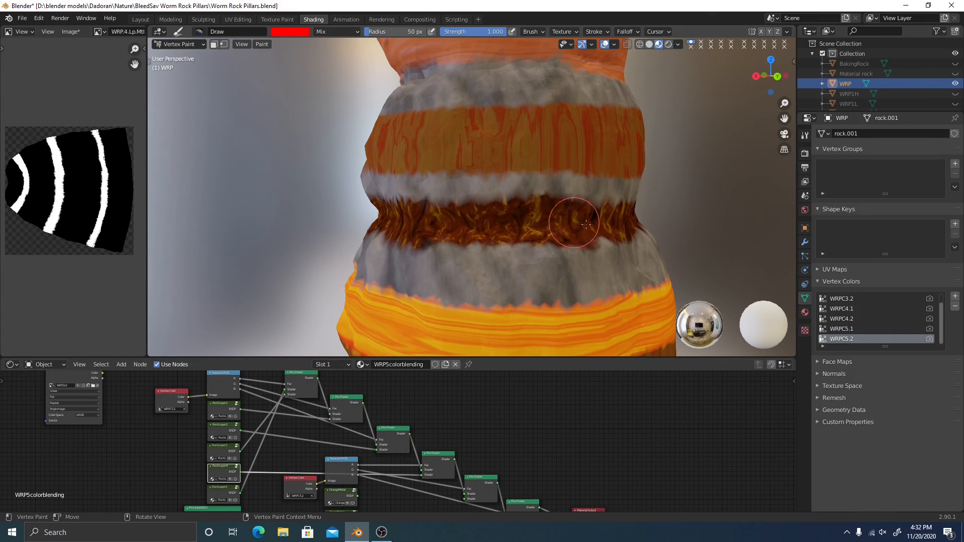
{"action": "middle_click_drag", "start_coordinate": [663, 221], "coordinate": [518, 226]}
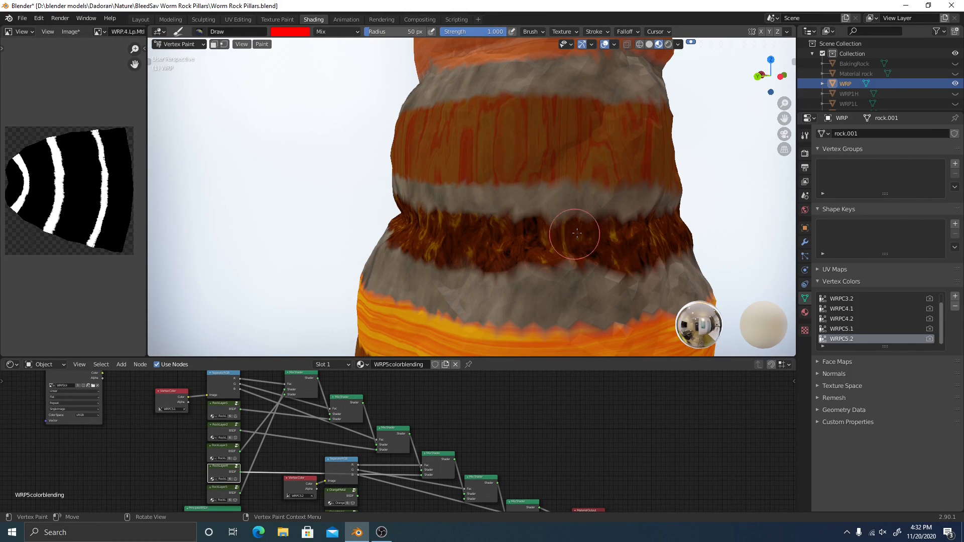
{"action": "scroll", "coordinate": [548, 227], "scroll_direction": "down", "scroll_amount": 8}
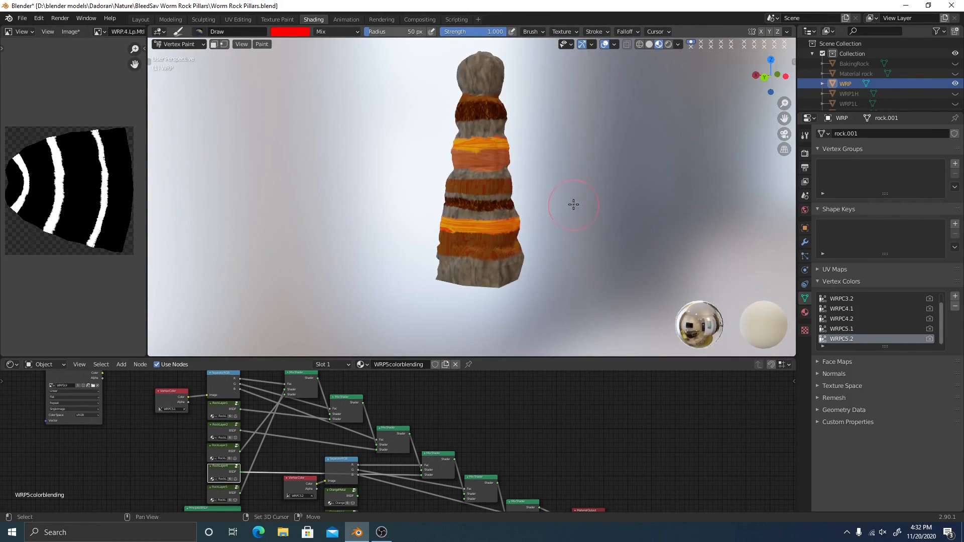
{"action": "middle_click_drag", "start_coordinate": [568, 257], "coordinate": [552, 252]}
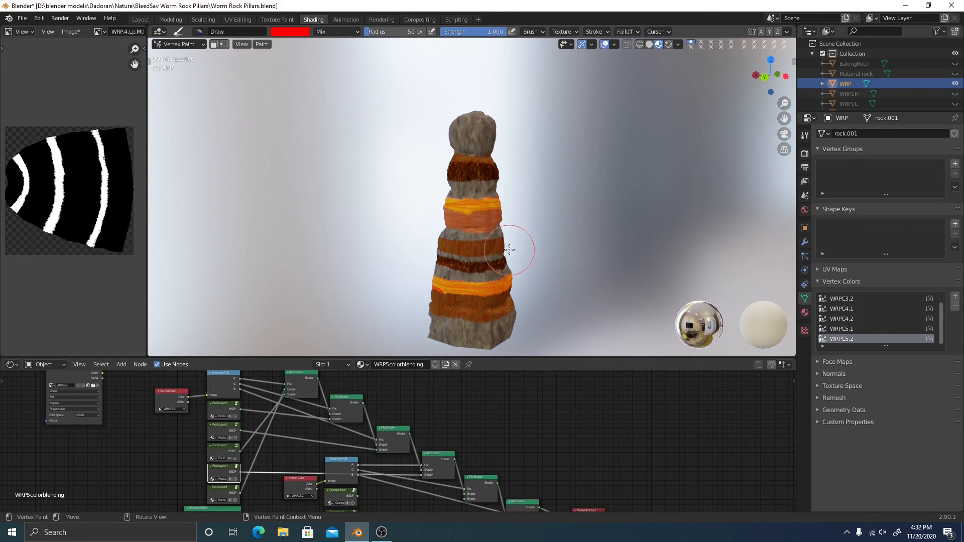